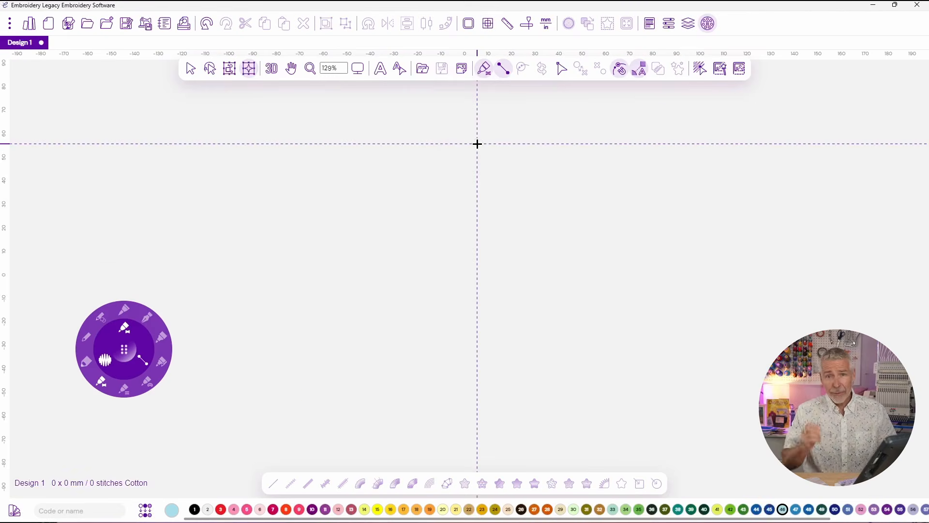
Step: Load the BeeWildFree image from the Landing Page Video folder as a backdrop
click(461, 70)
click(485, 93)
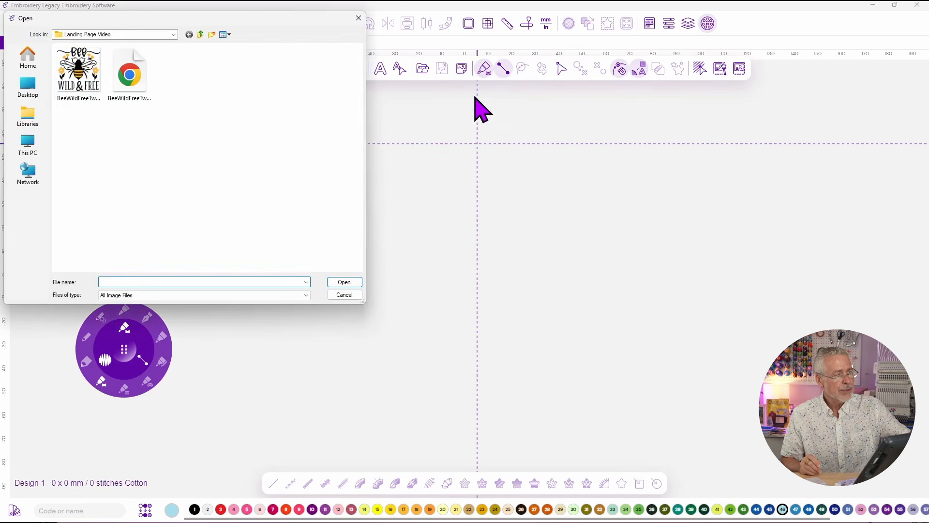
click(92, 79)
click(343, 283)
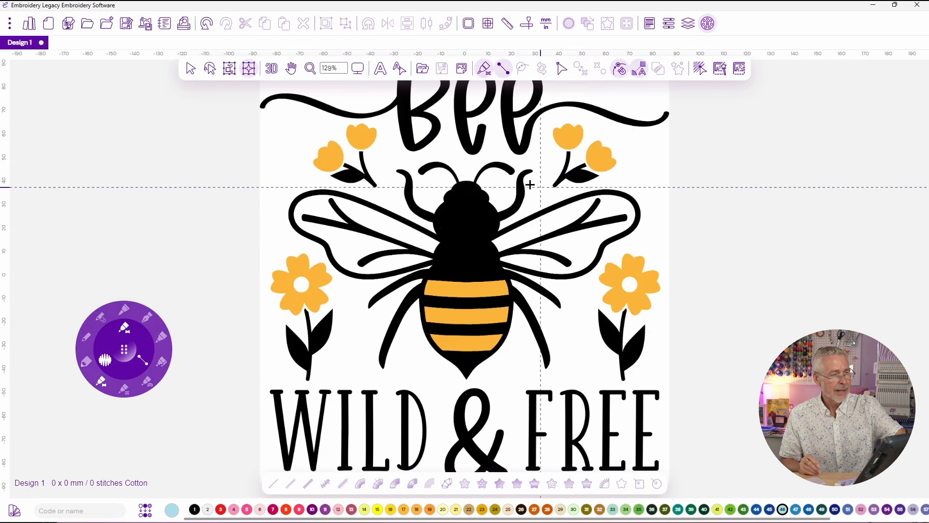
Step: Show the Properties and Sequence View panels, hide them again, and shift the tool wheel slightly
click(669, 23)
click(688, 24)
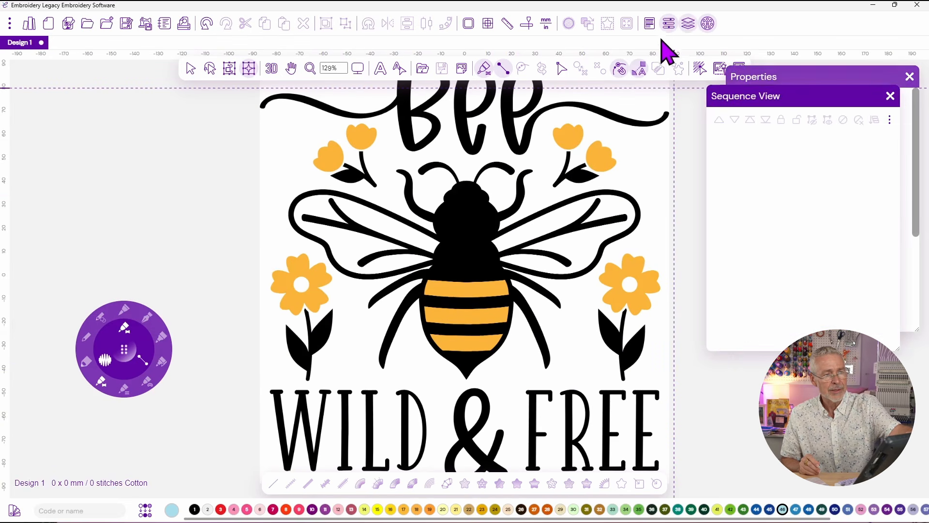
click(668, 24)
click(669, 24)
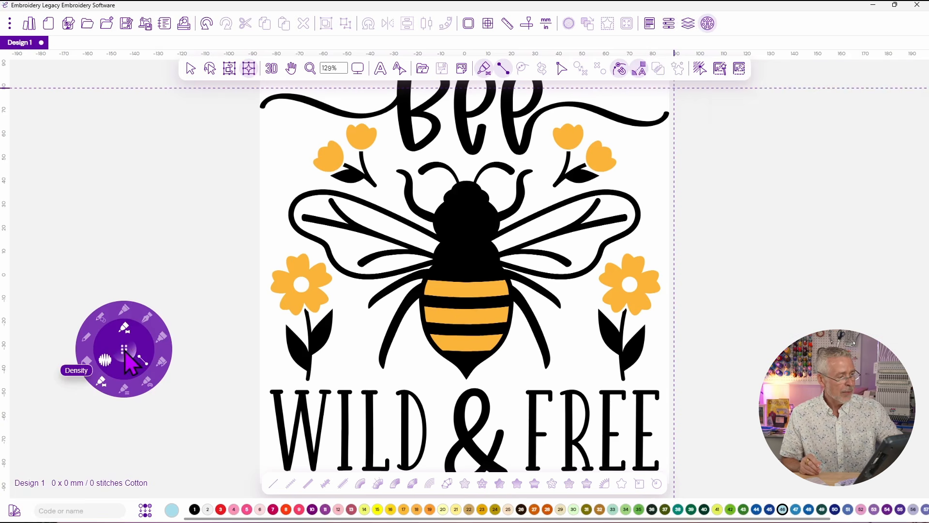
drag(124, 353, 122, 327)
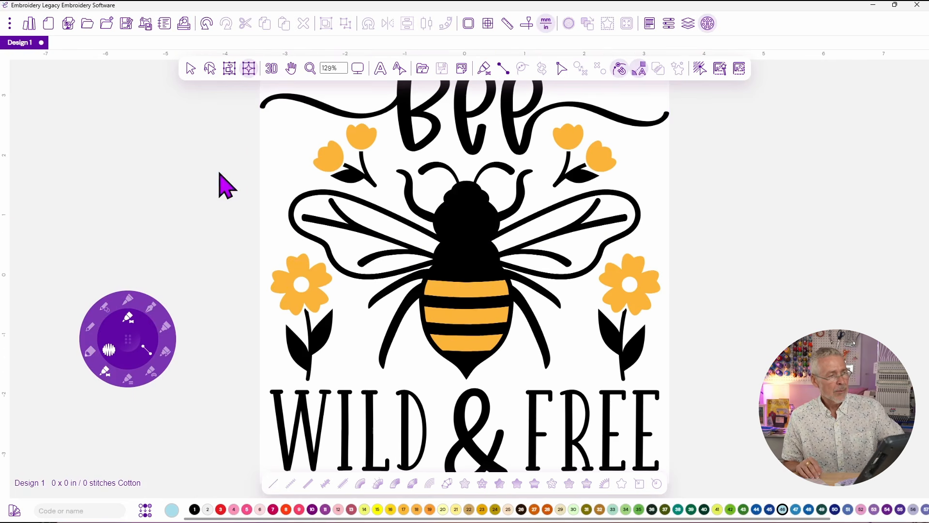
Step: Enable backdrop selection and display the backdrop's properties in inches
click(462, 69)
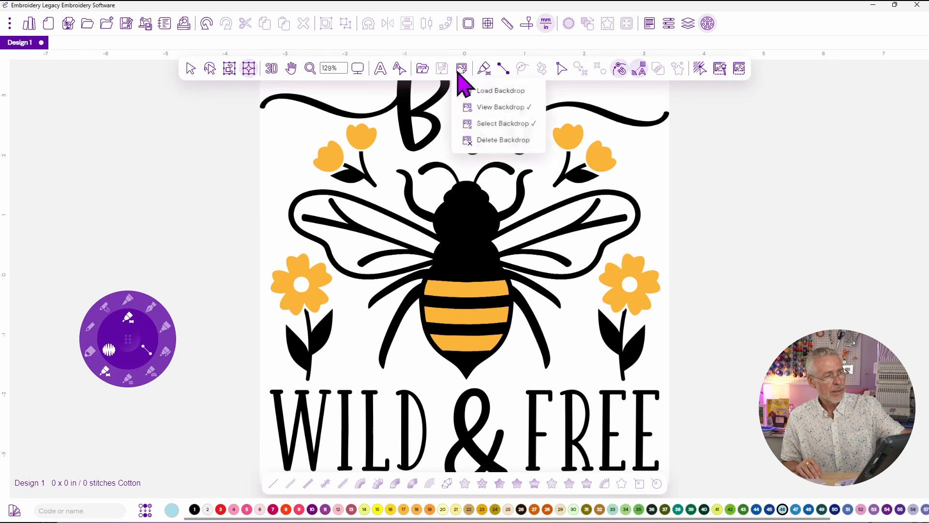
click(480, 125)
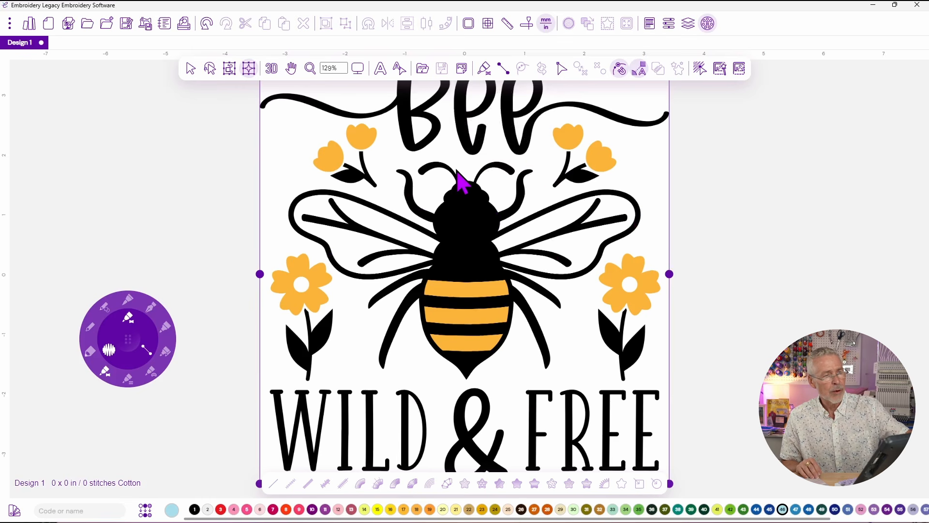
click(668, 23)
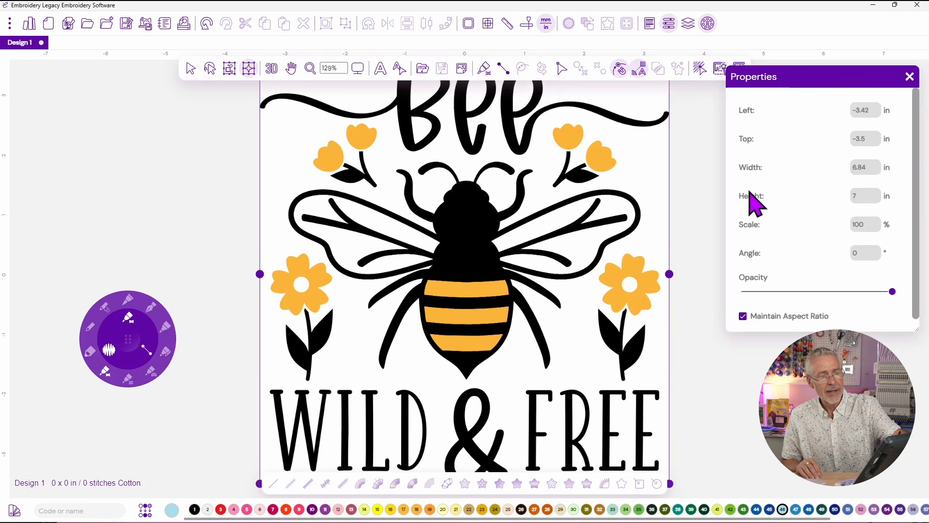
click(547, 25)
click(548, 27)
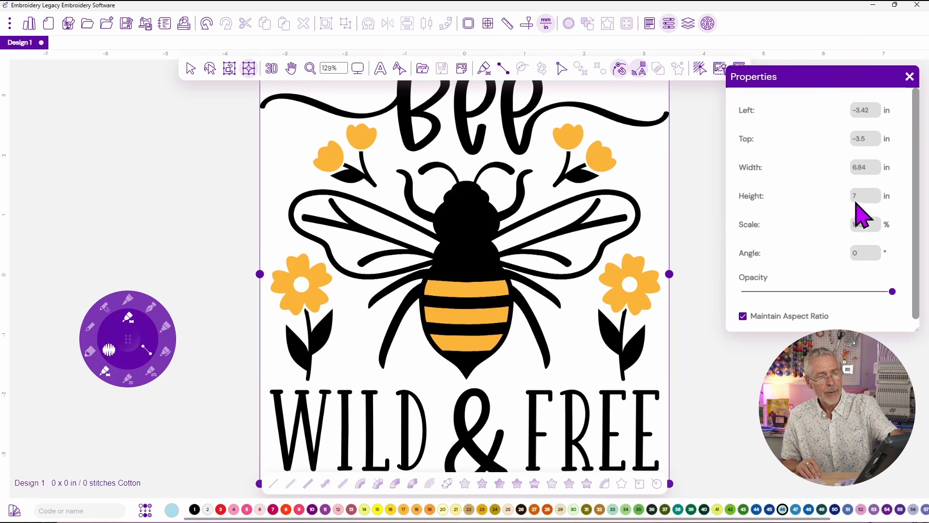
Step: Set the backdrop's height to 4.5 in with its aspect ratio maintained and reduce its opacity to just under half
double_click(864, 195)
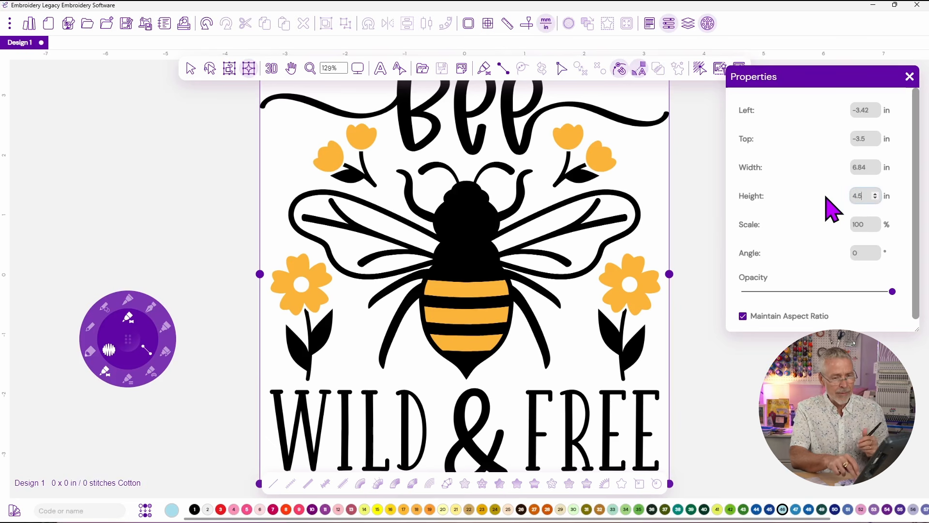
key(Return)
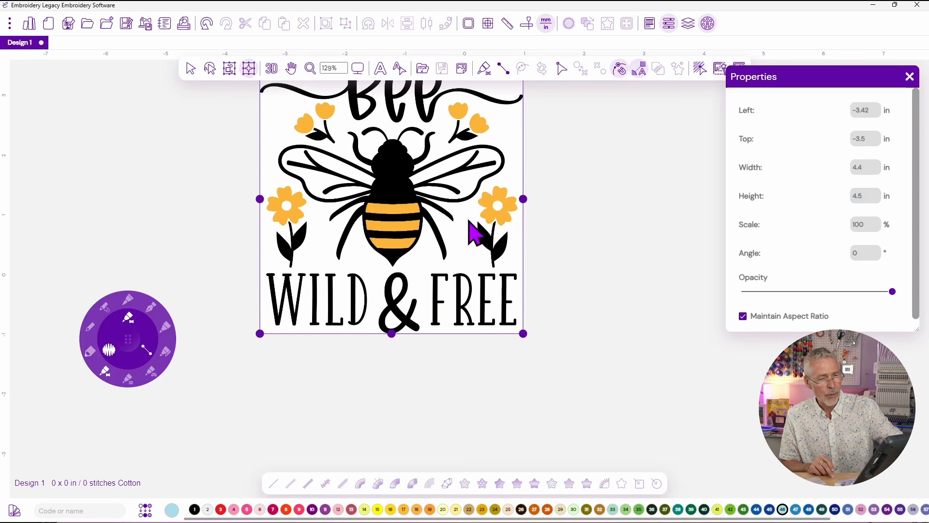
drag(862, 291, 777, 293)
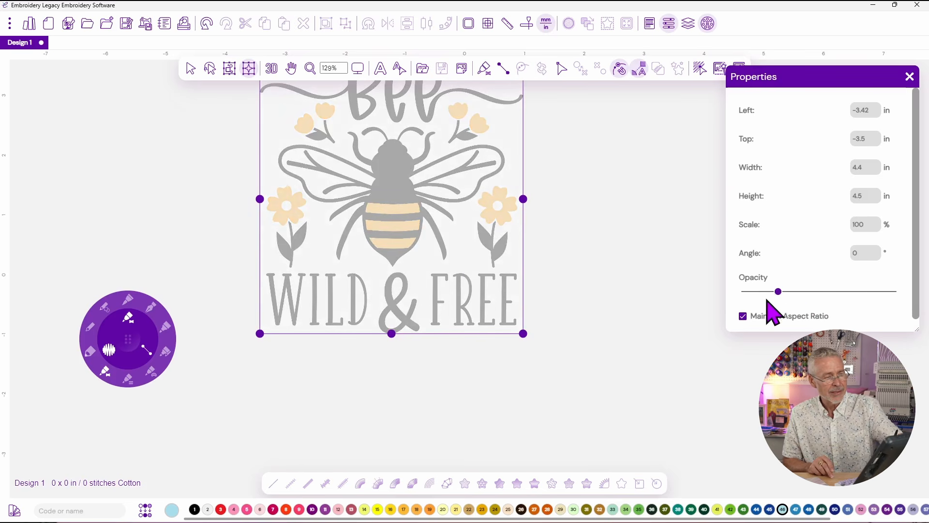
click(811, 292)
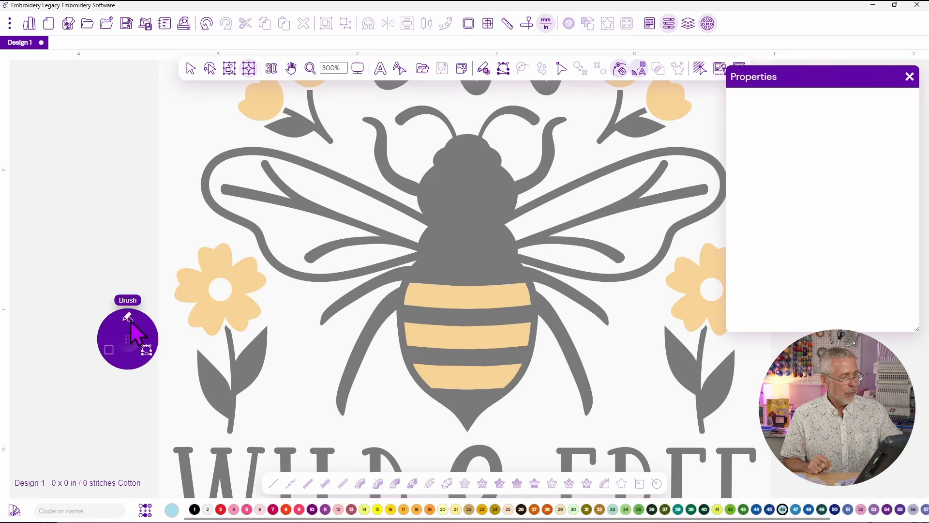
Step: Draw a straight unfilled line in red colour 8 diagonally across the bee's striped abdomen, spanning about 0.85 x 0.85 in
click(127, 319)
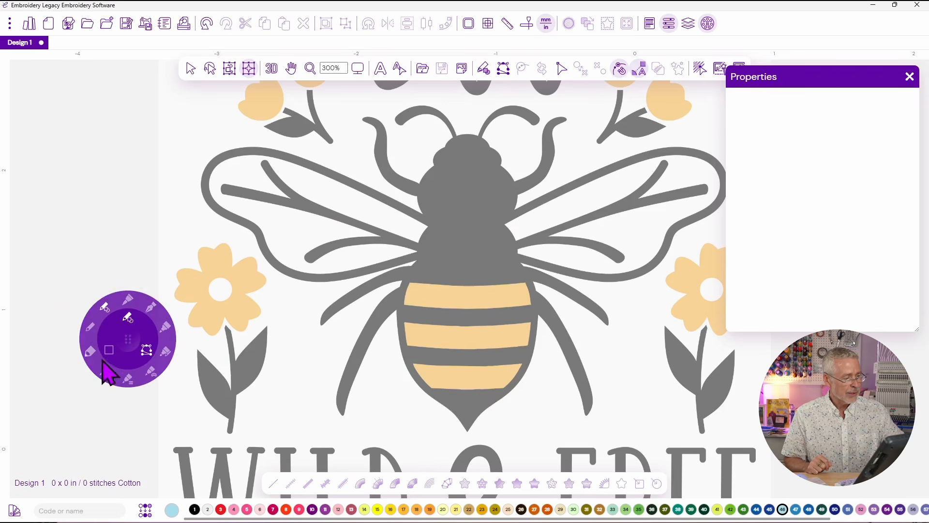
click(106, 310)
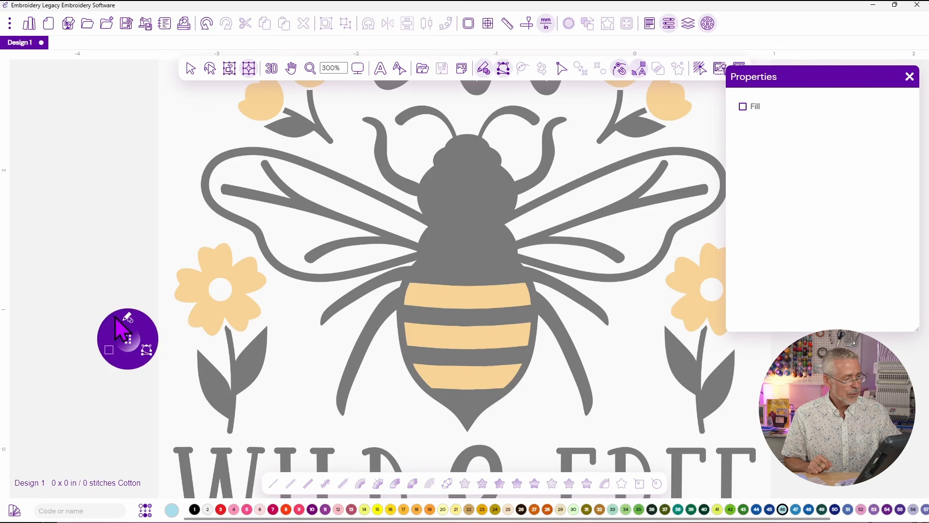
click(286, 513)
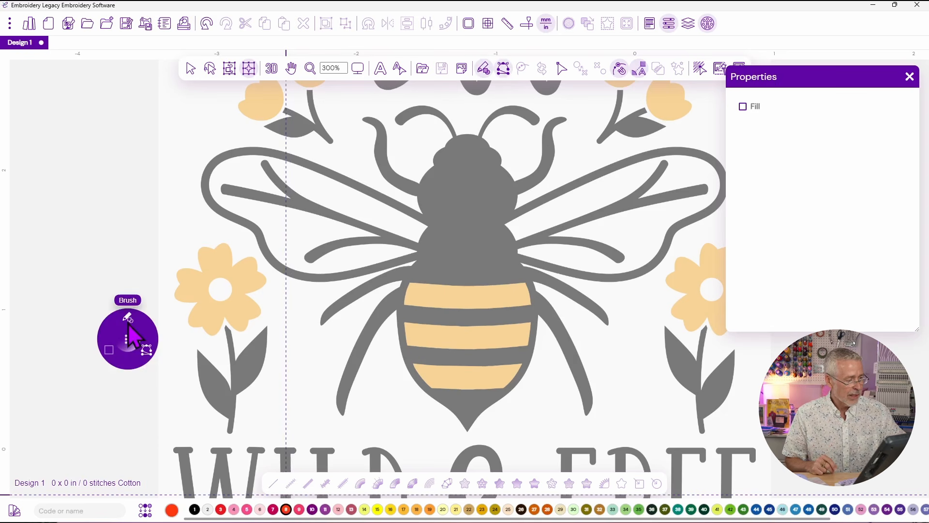
click(147, 354)
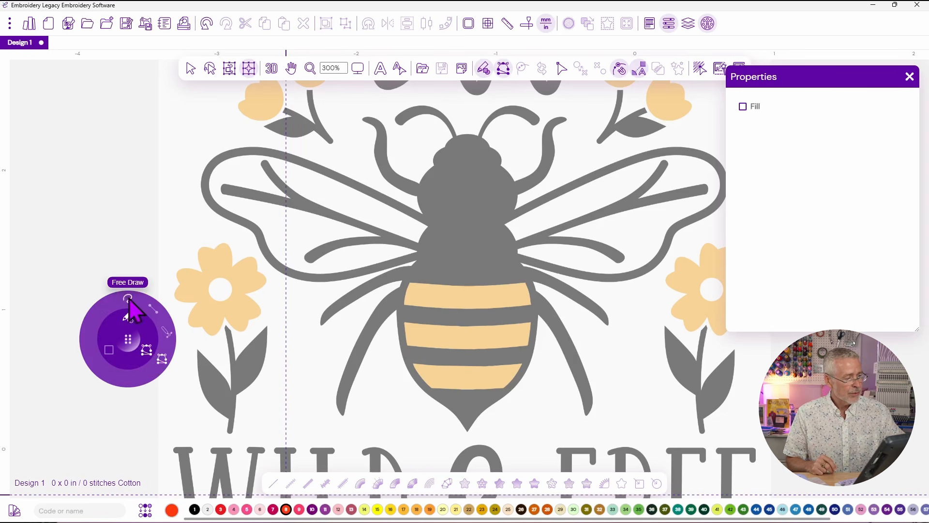
click(162, 359)
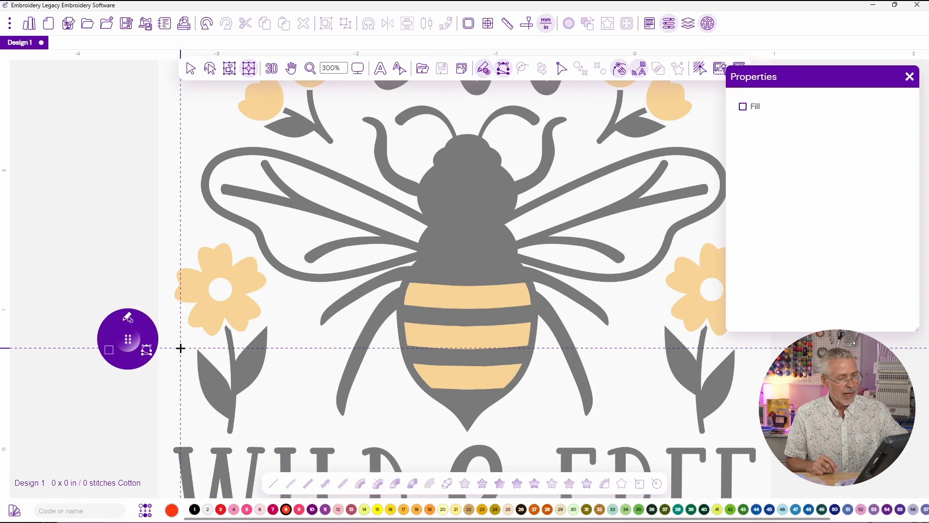
click(530, 277)
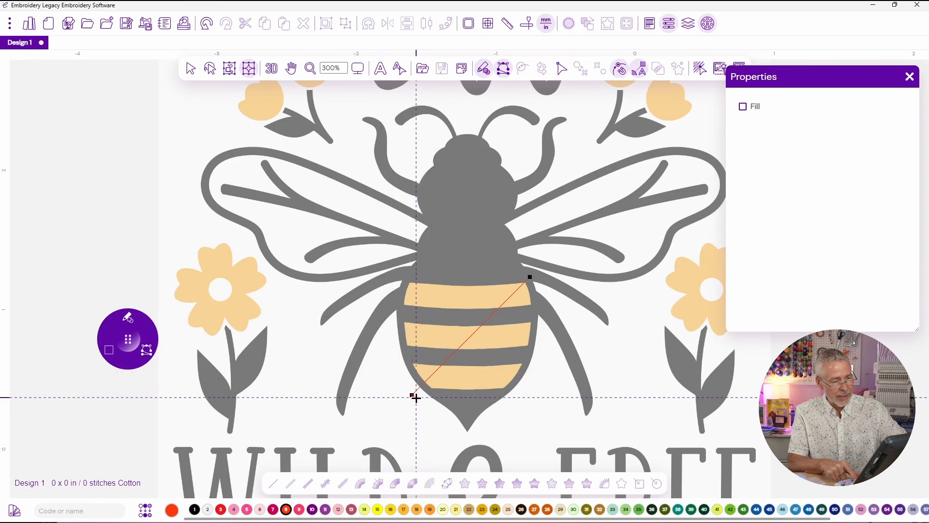
key(Return)
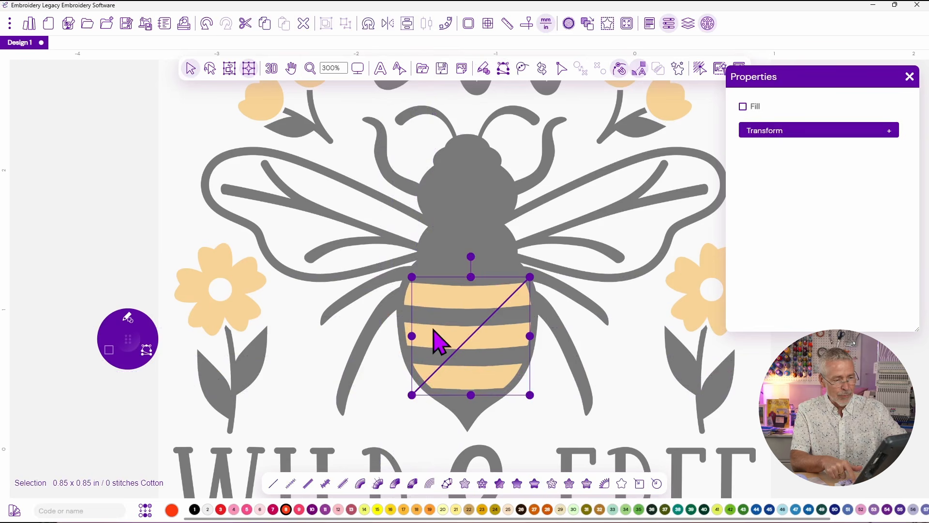
click(380, 252)
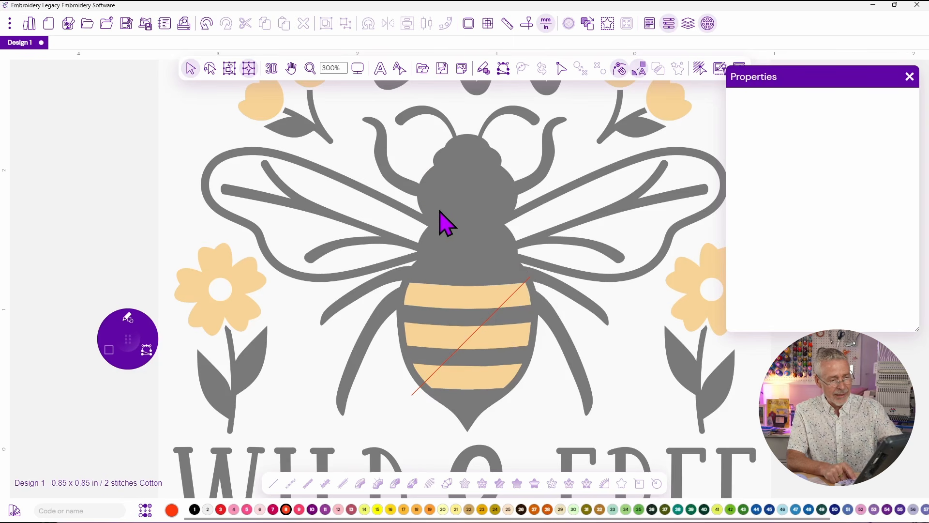
Step: Draw a second straight red line sloping down across the bee's head and thorax, spanning about 0.98 x 0.56 in
click(135, 317)
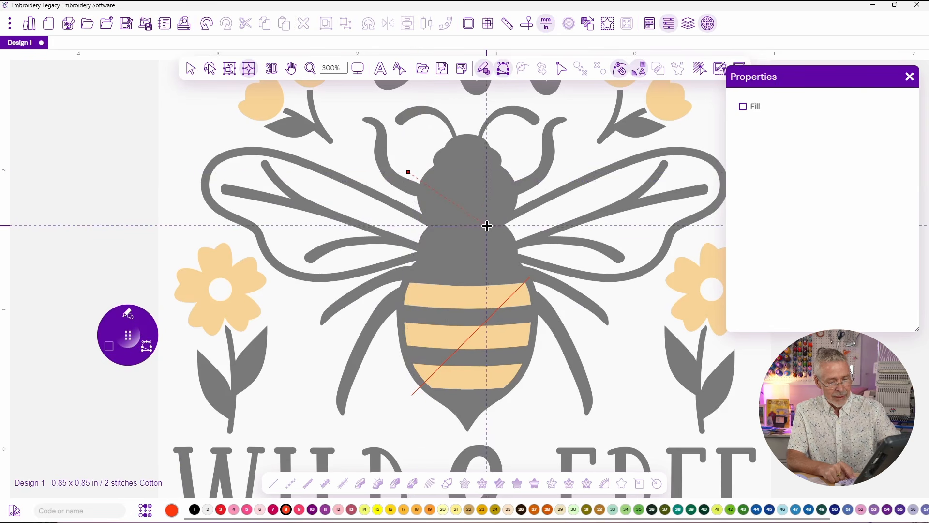
click(547, 251)
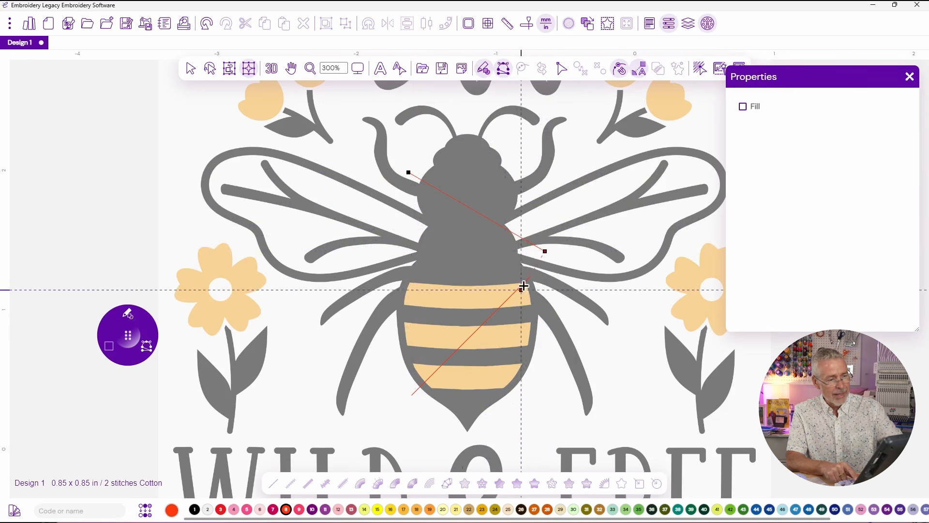
key(Return)
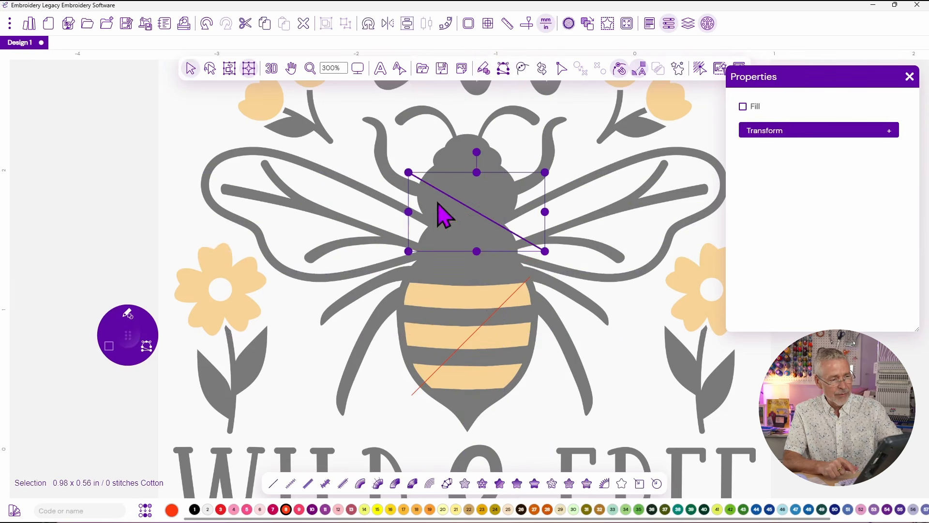
click(332, 239)
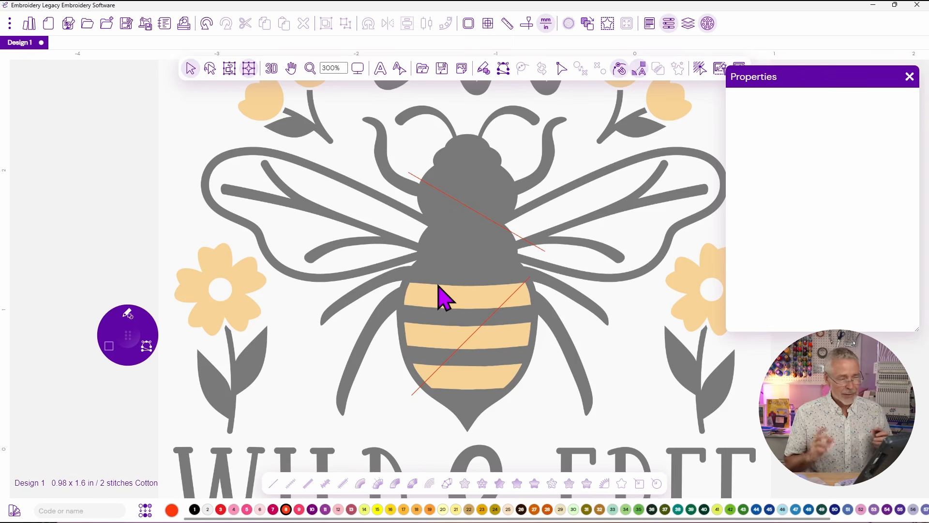
Step: Choose the fill stitch brush with the Standard fill pattern type and thread colour 16, Brother 206 Harvest
click(129, 317)
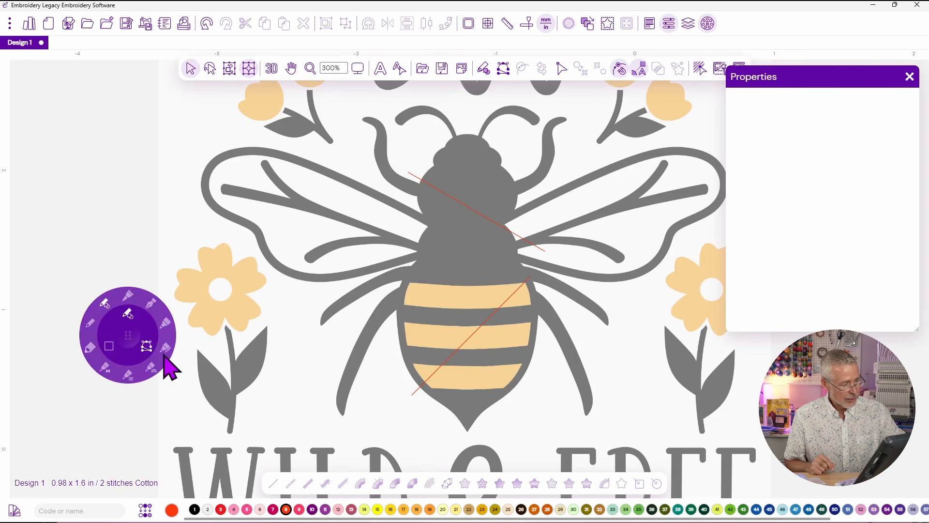
click(151, 367)
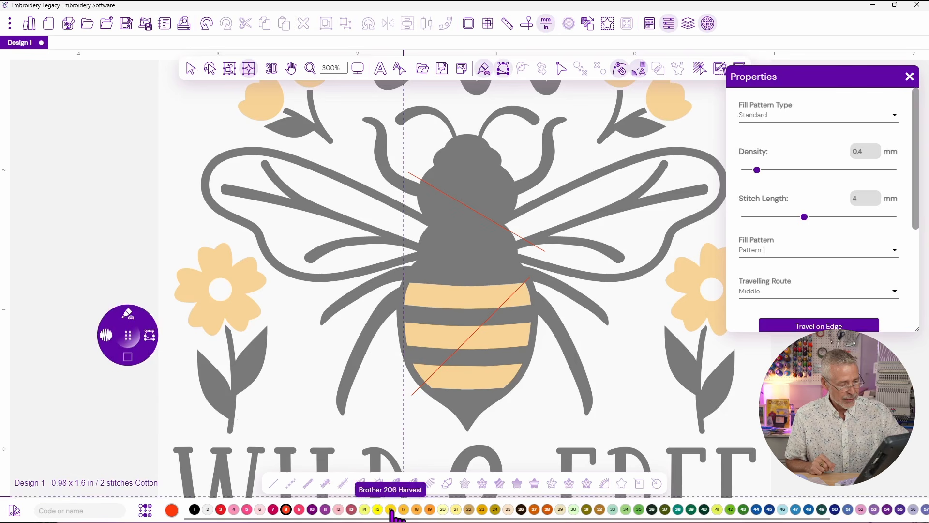
click(391, 511)
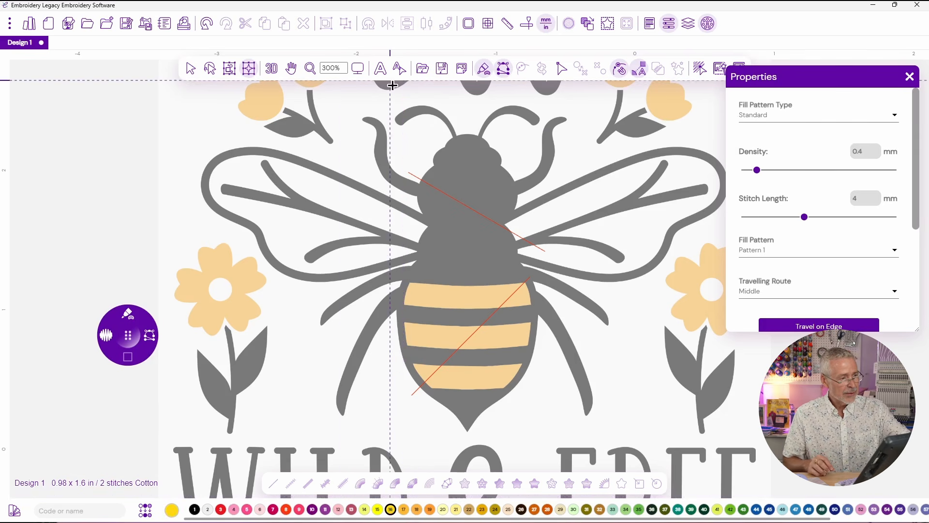
Step: Outline the fill shape around the bee's striped abdomen, following its curved sides and cutting straight across above the pointed tip
click(358, 69)
click(385, 160)
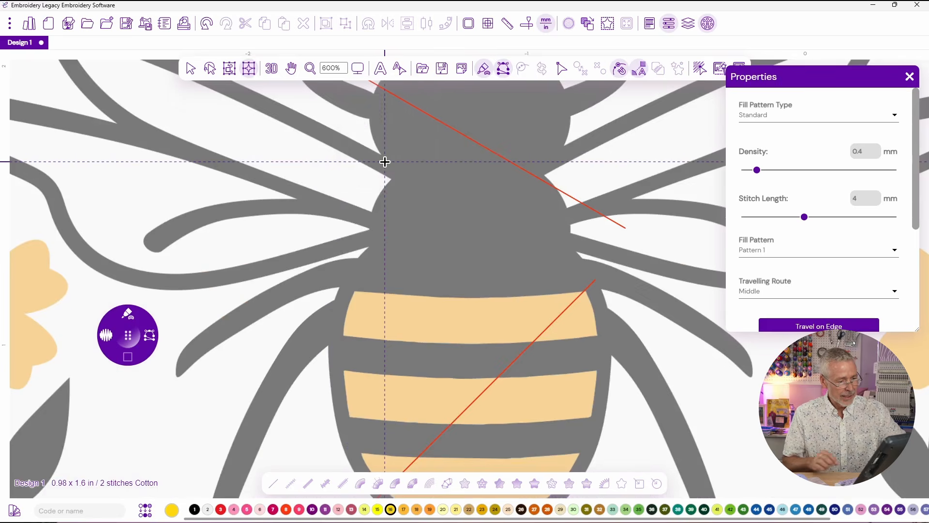
drag(430, 363, 392, 228)
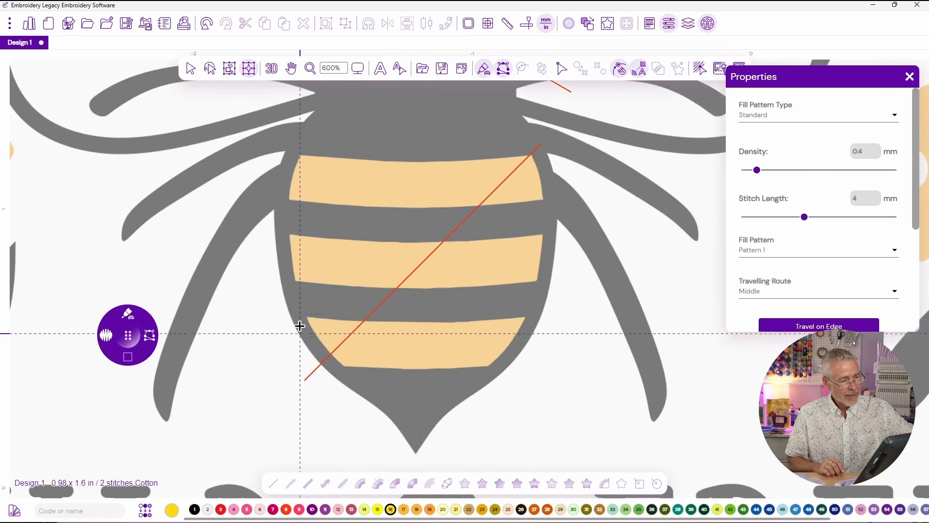
click(286, 164)
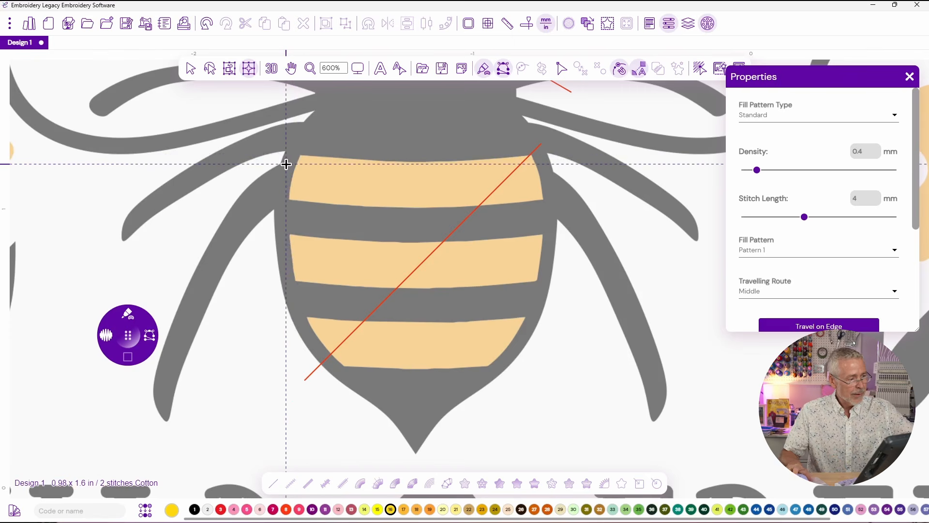
click(280, 192)
click(282, 253)
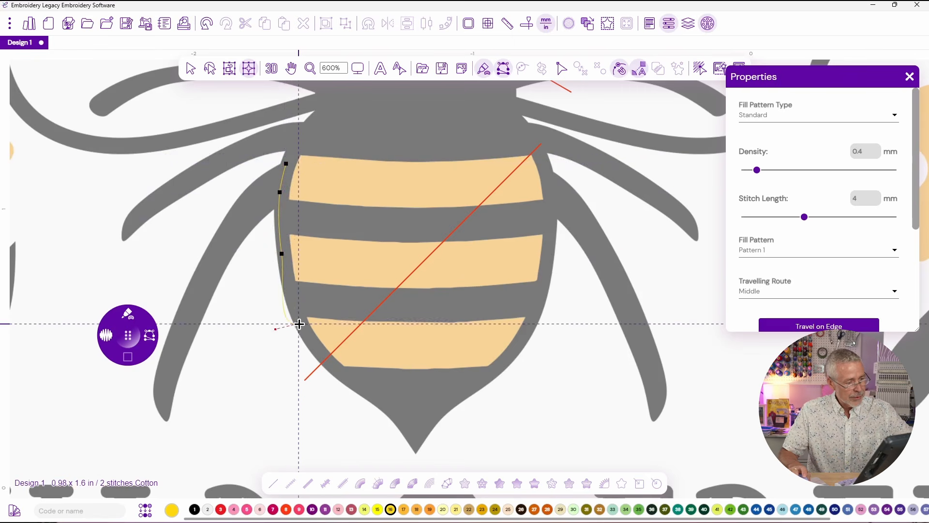
click(299, 323)
click(327, 364)
click(352, 382)
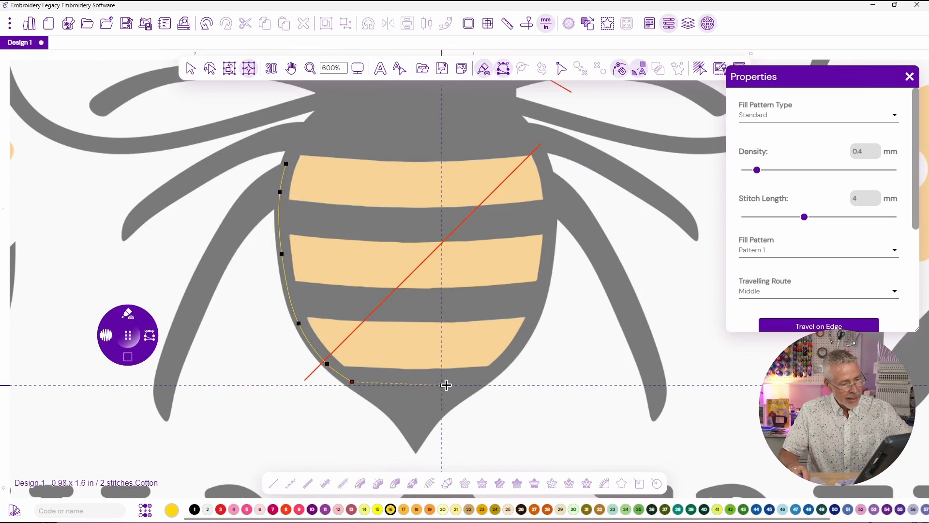
click(482, 380)
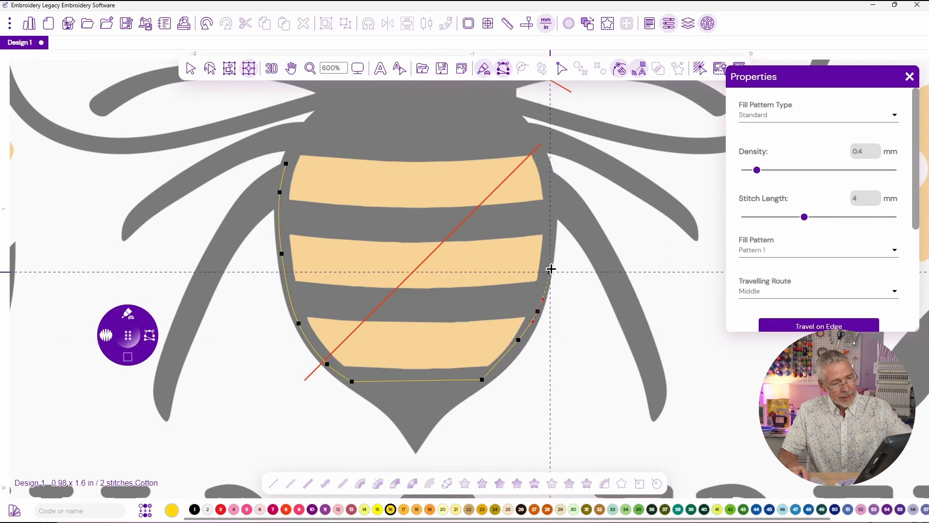
click(551, 249)
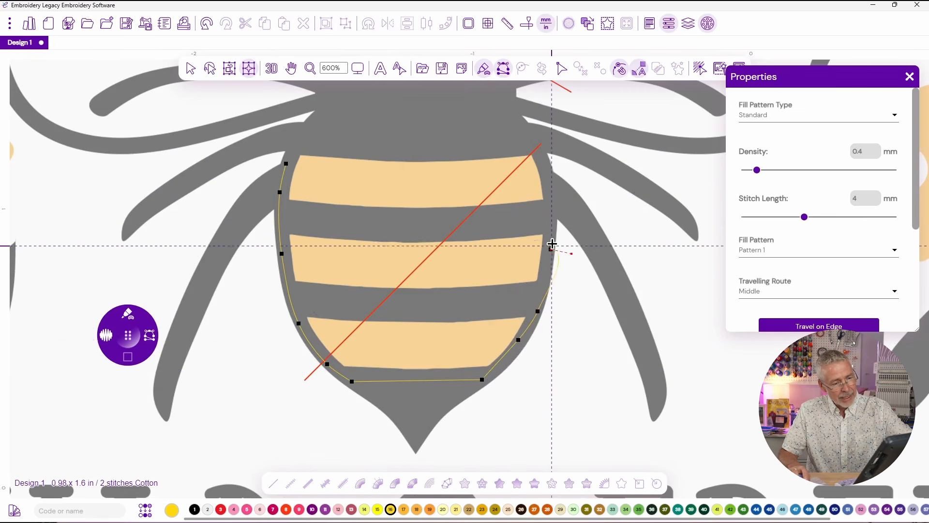
click(552, 182)
click(539, 140)
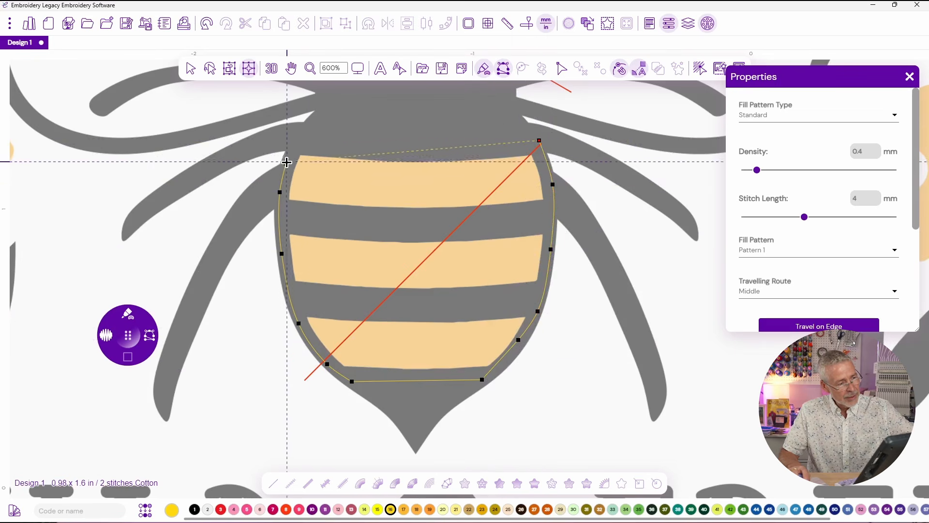
click(317, 133)
Step: Set the abdomen fill's stitch angle along the red diagonal guide line and generate the stitches
click(540, 144)
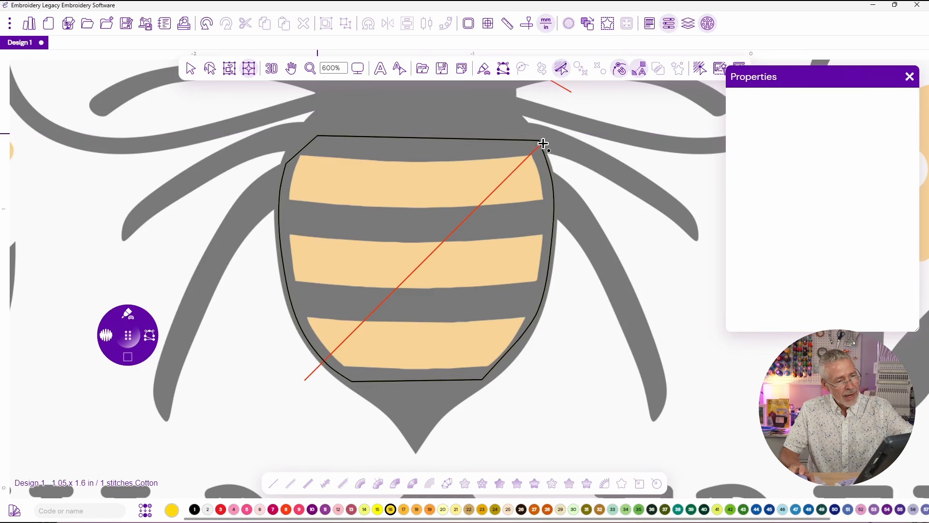
click(309, 375)
key(Return)
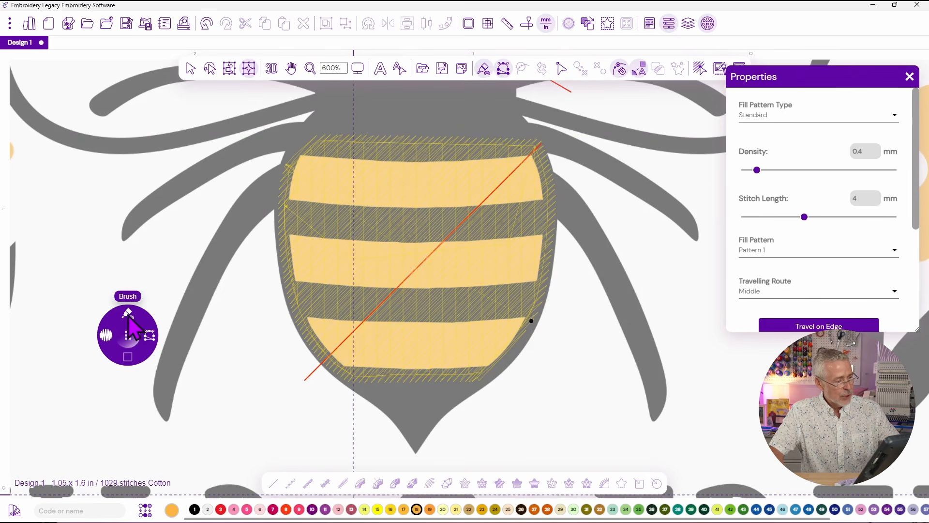
Step: Choose the Classic Satin brush and thread colour 35
click(129, 317)
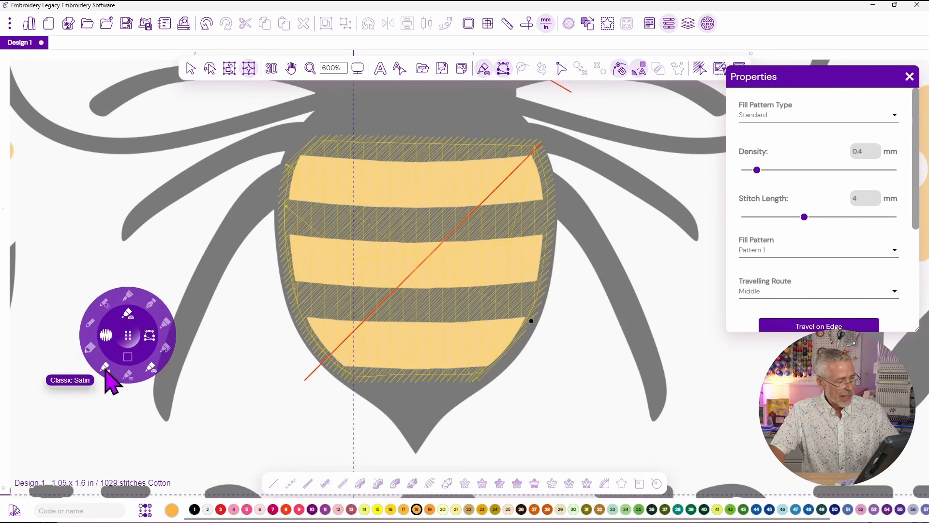
click(106, 368)
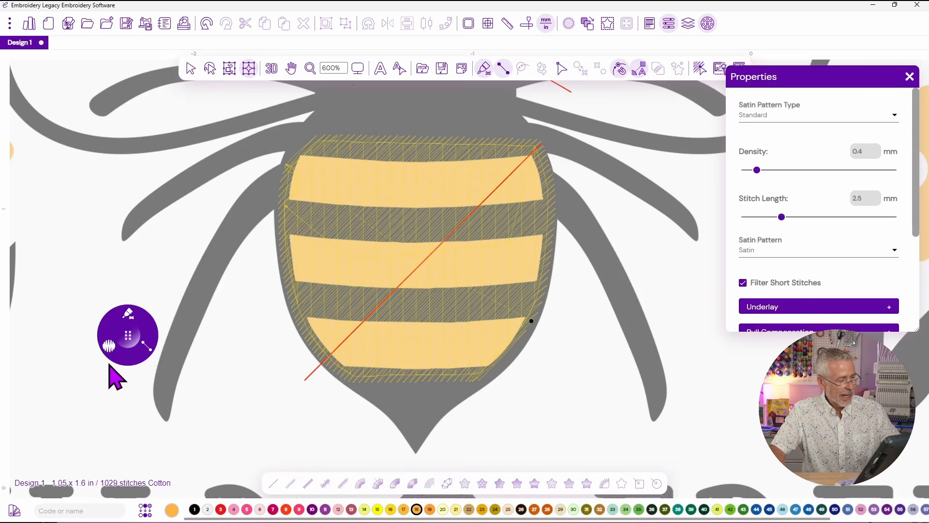
click(639, 509)
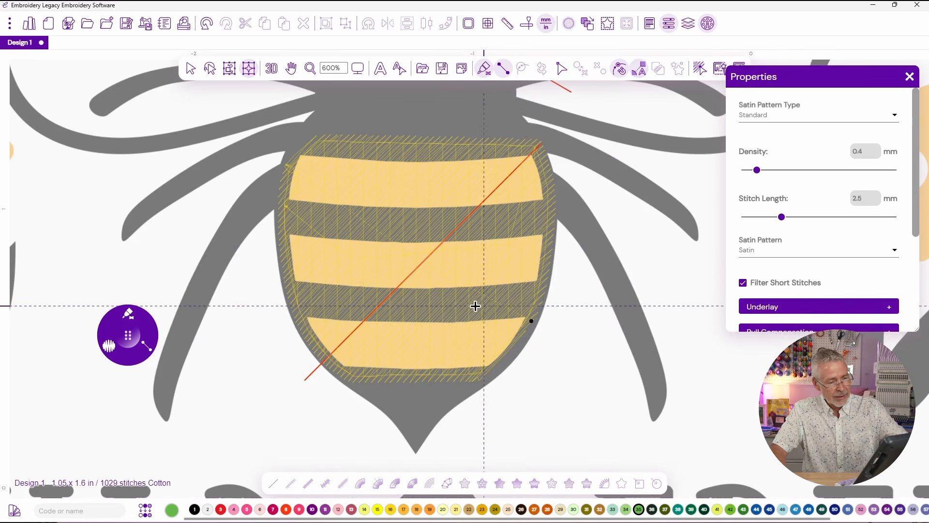
Step: Trace a satin column from right to left along the dark stripe between the abdomen's middle and lowest yellow bands, and preview it in 3D
click(537, 281)
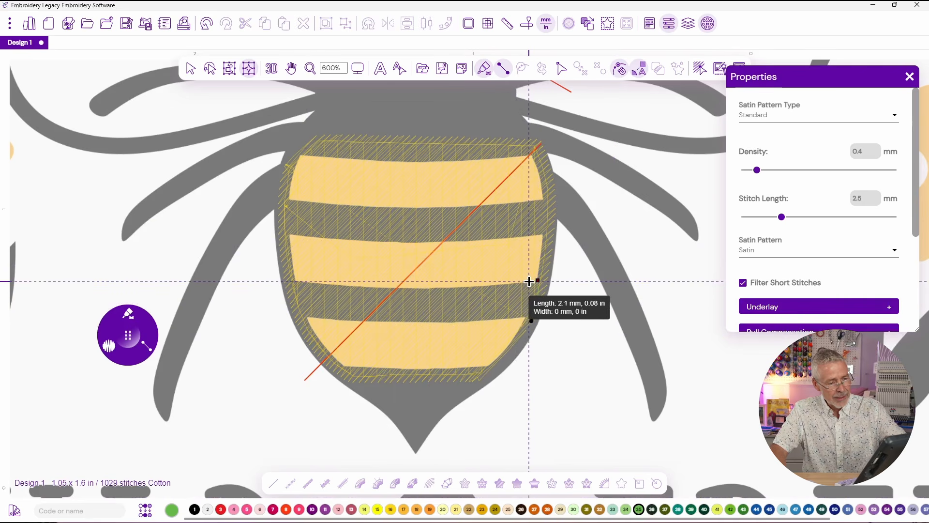
click(529, 281)
click(531, 317)
click(513, 282)
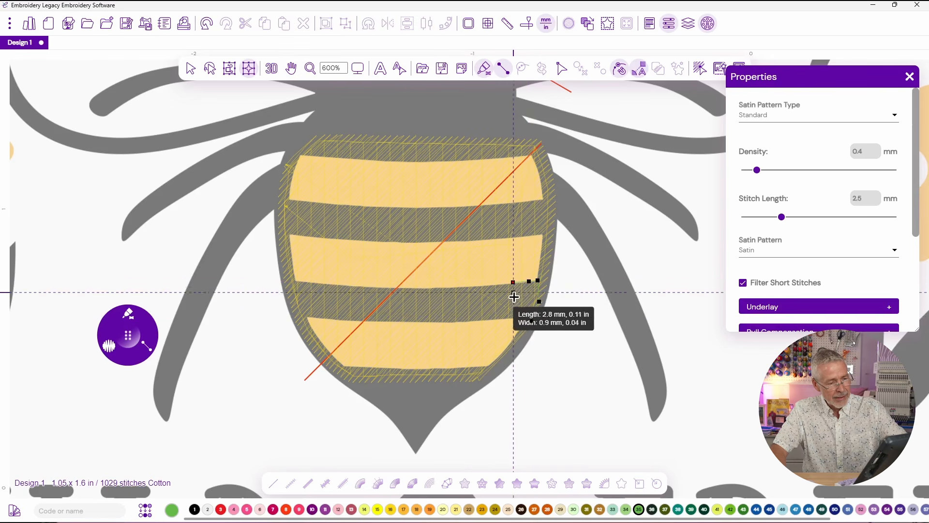
click(515, 319)
click(464, 286)
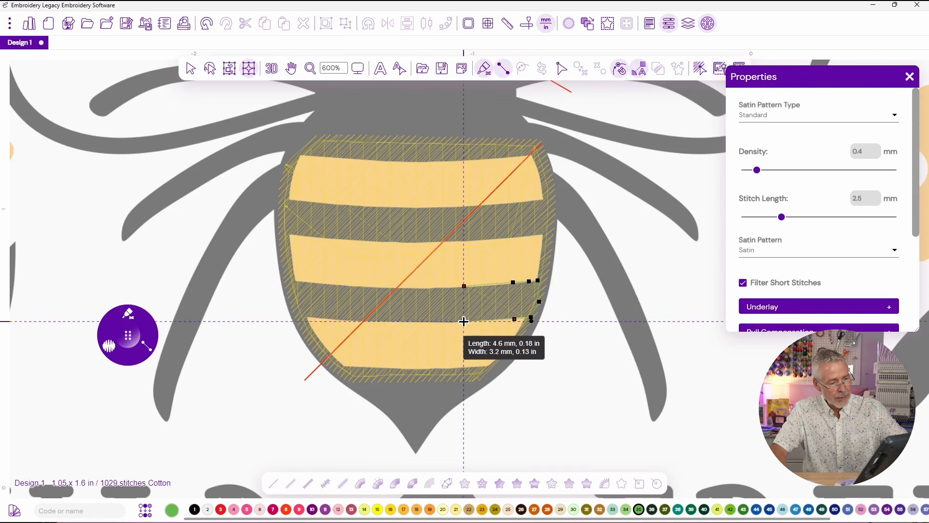
click(465, 321)
click(396, 289)
click(397, 322)
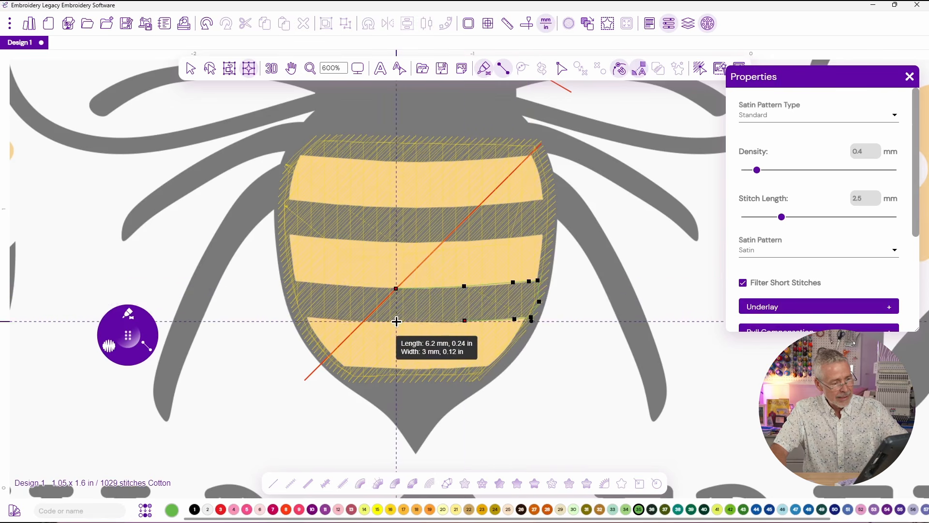
click(347, 285)
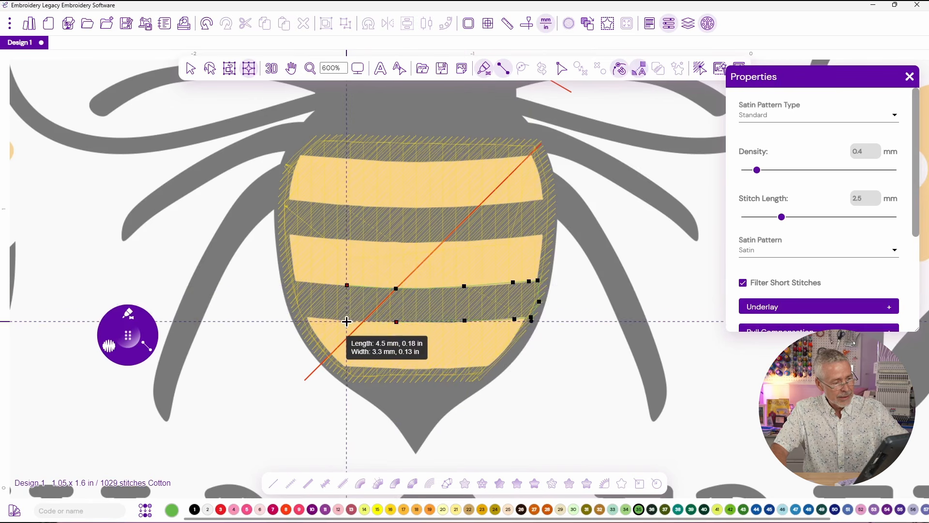
click(346, 321)
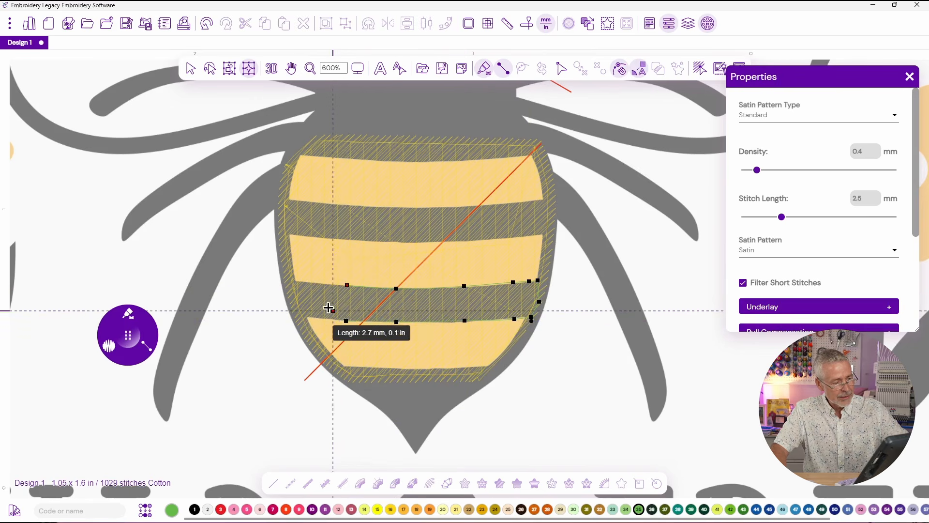
click(305, 282)
click(303, 317)
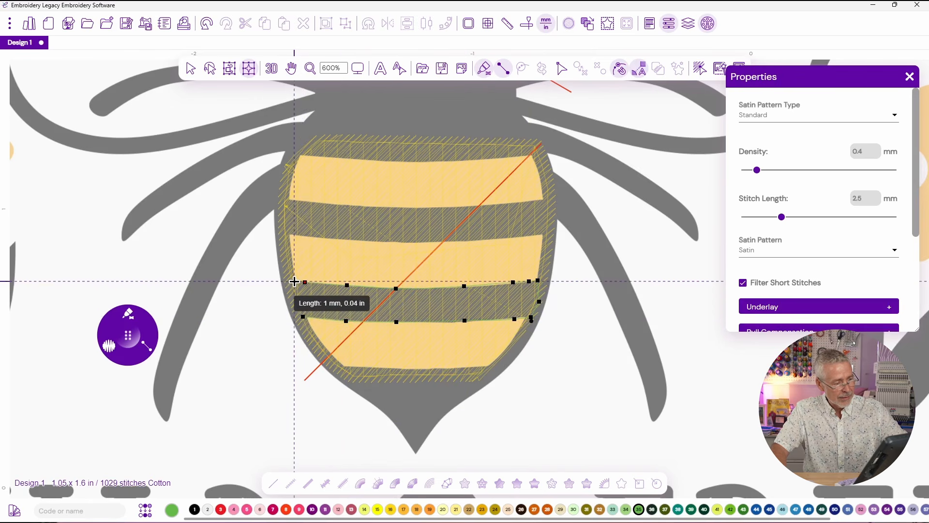
click(294, 281)
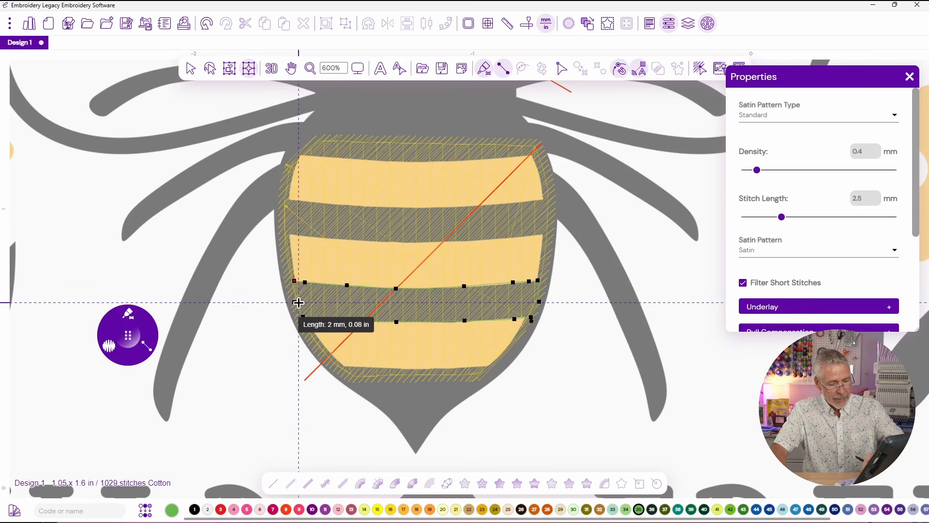
key(Return)
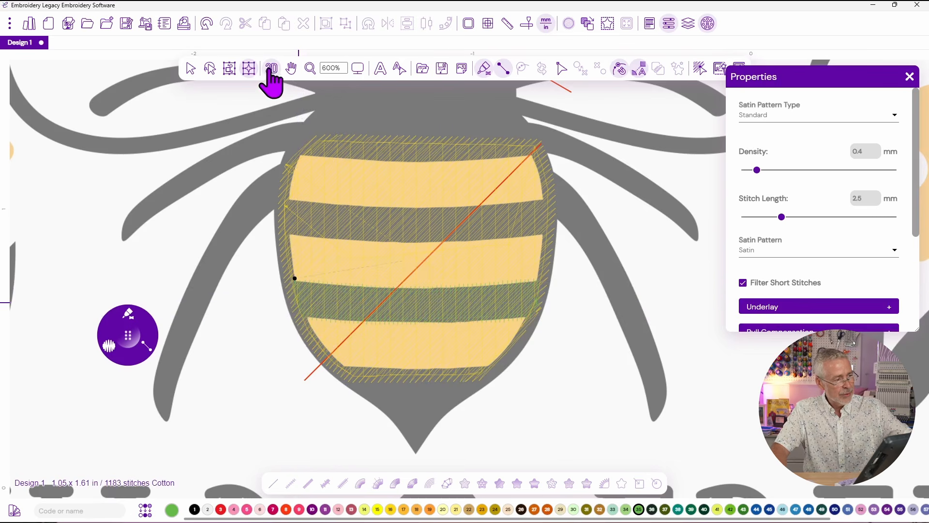
click(272, 69)
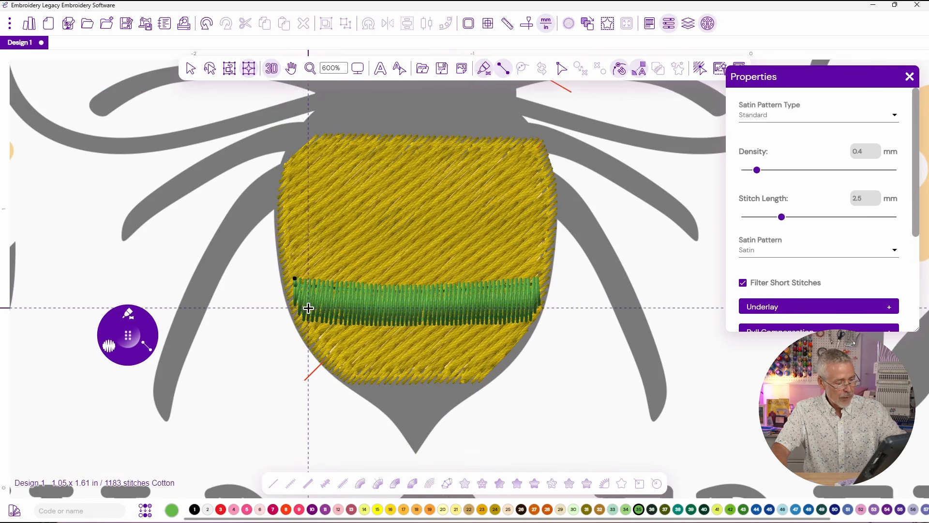
click(272, 68)
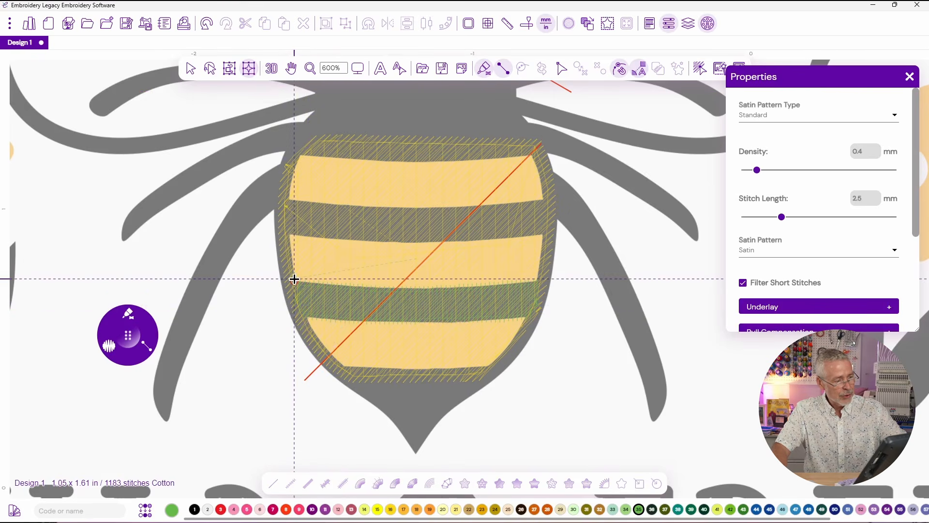
Step: Connect the satin stripe's left end to the next dark stripe above with a run stitch along the abdomen's edge, and check it in 3D
click(294, 279)
key(r)
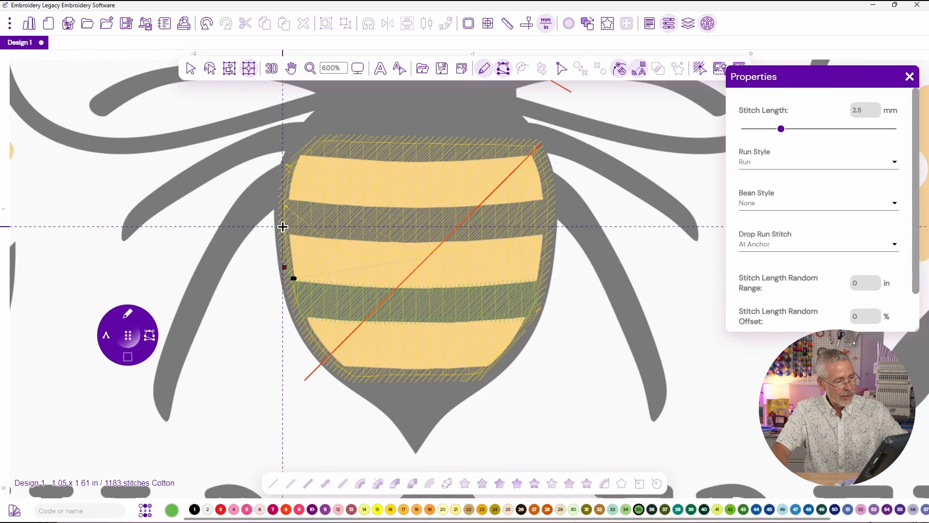
click(284, 221)
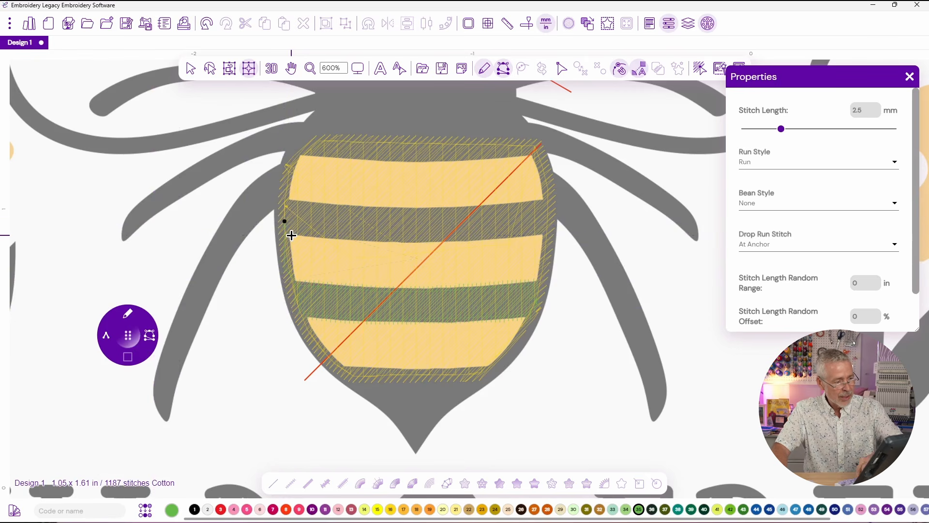
click(304, 301)
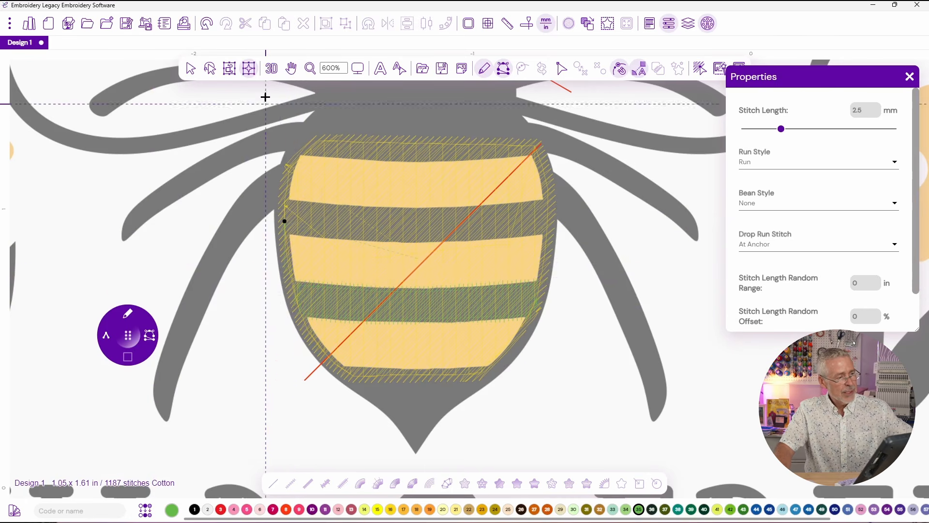
click(271, 68)
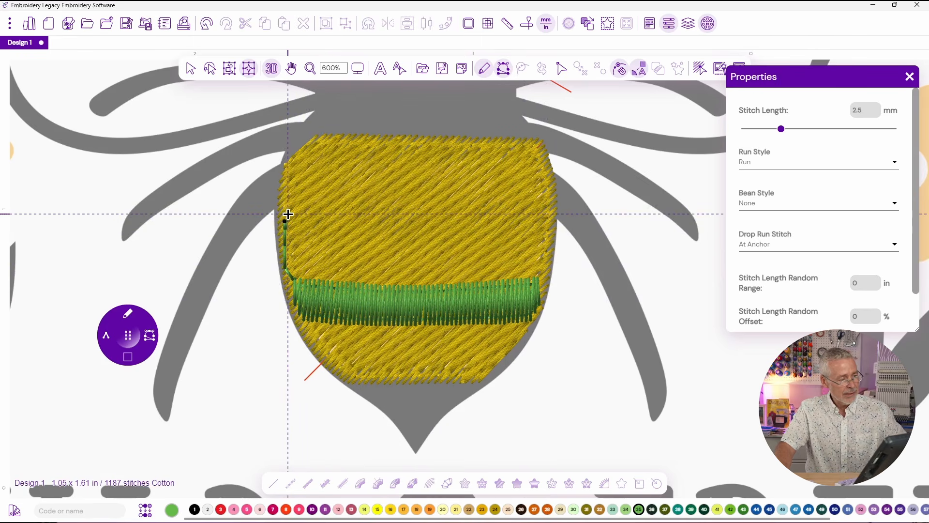
click(272, 68)
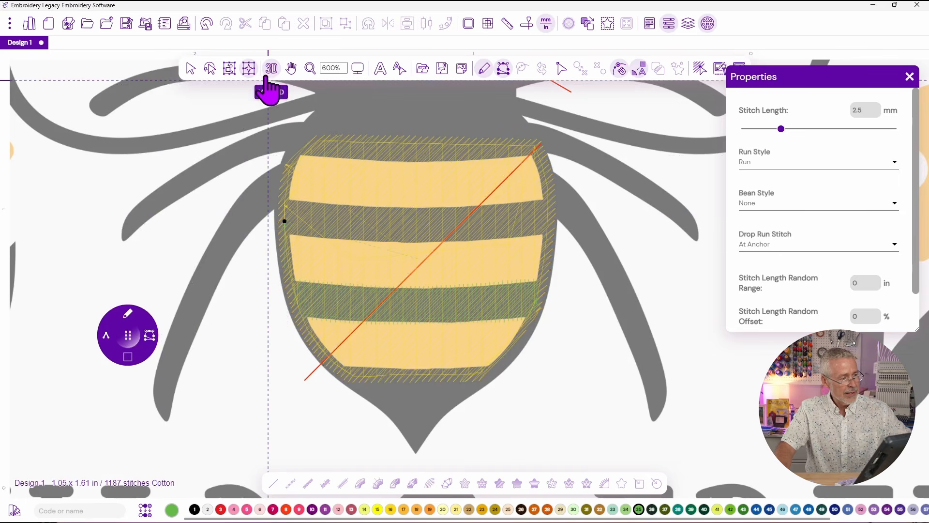
Step: Trace a Classic Satin column from right to left along the dark stripe between the abdomen's upper and middle yellow bands and generate its stitches
click(127, 316)
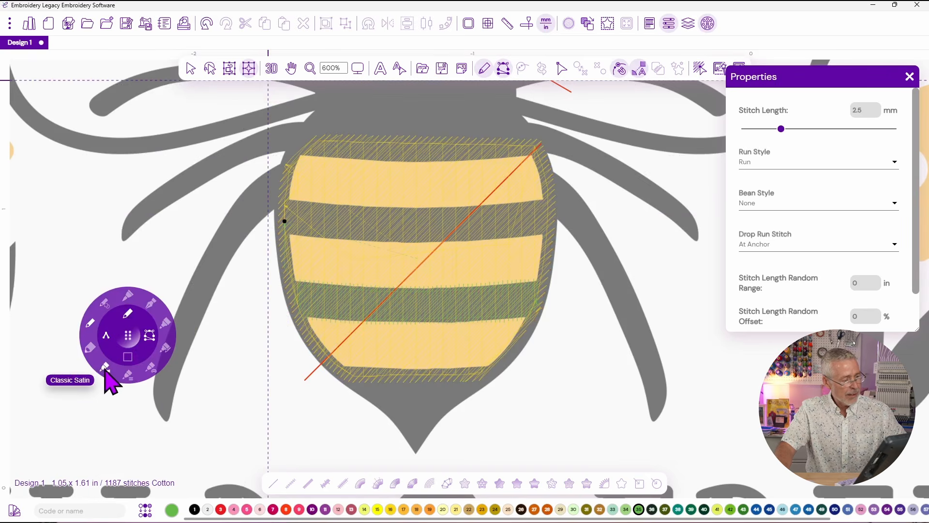
click(106, 370)
click(543, 200)
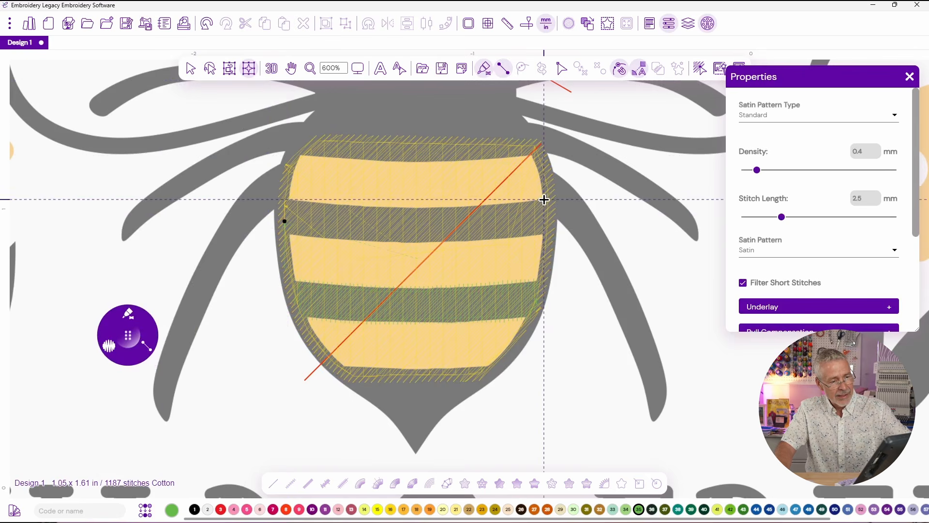
click(547, 233)
click(514, 202)
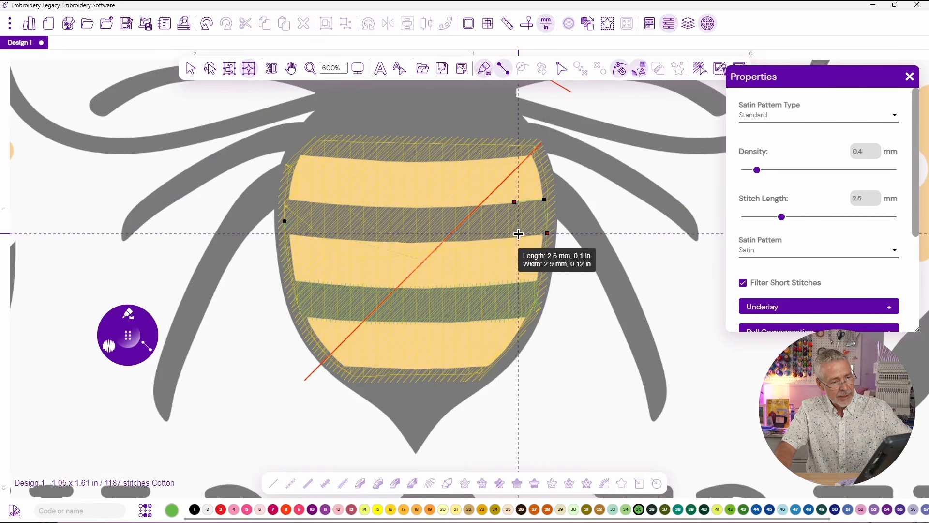
click(517, 237)
click(459, 206)
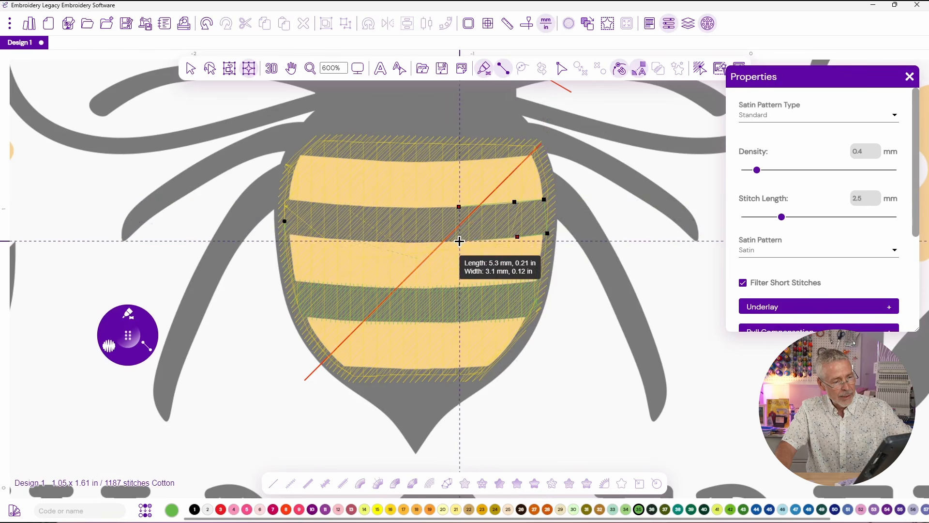
click(458, 240)
click(385, 241)
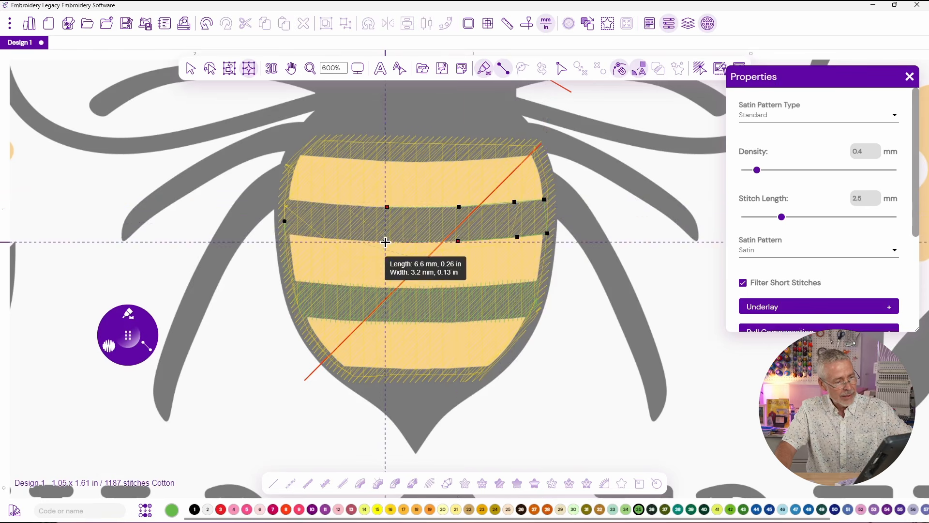
click(332, 204)
click(332, 238)
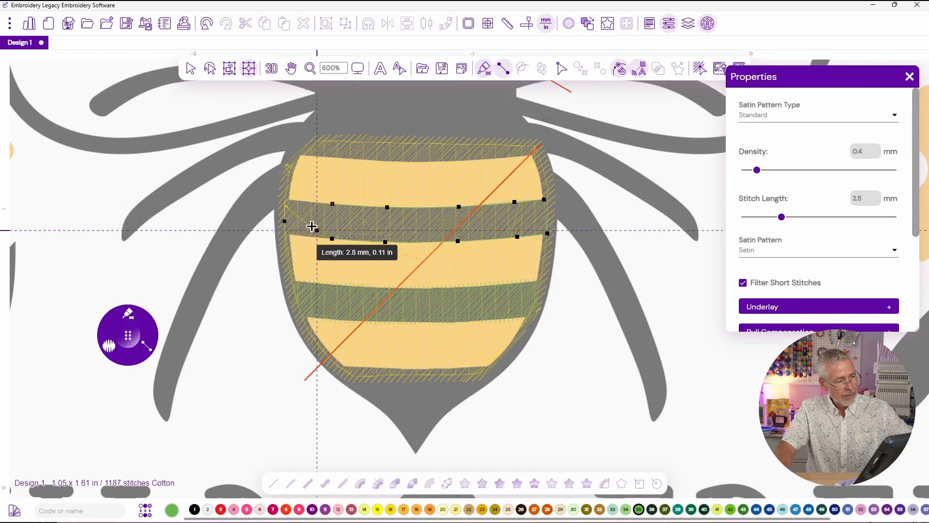
click(287, 199)
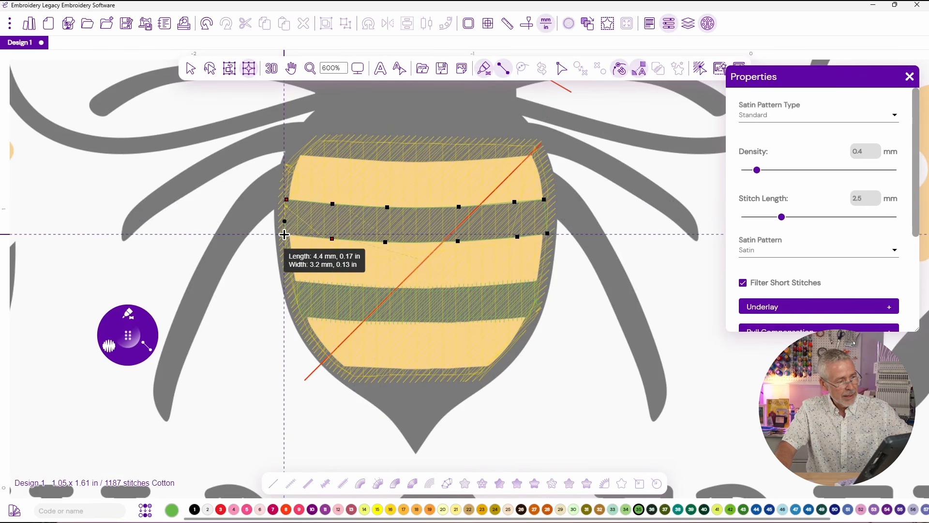
click(283, 234)
key(Return)
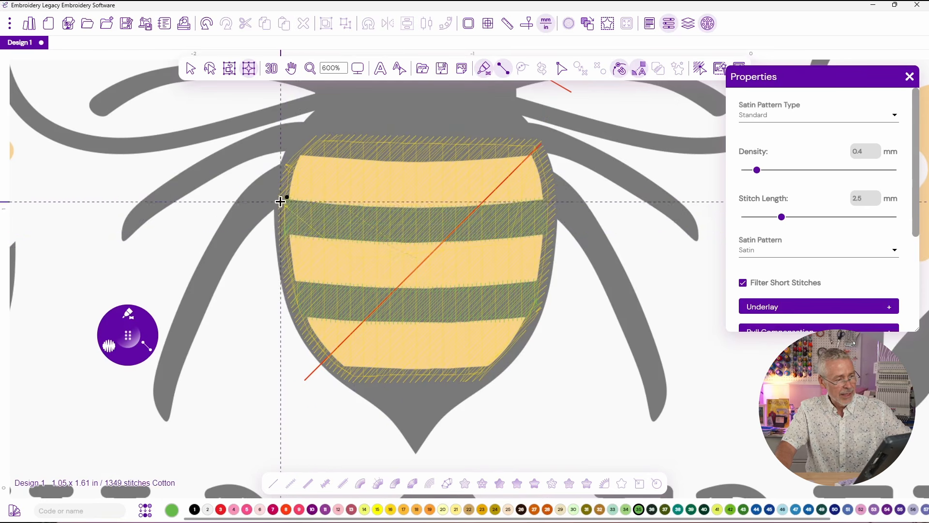
Step: Review the Smart Join, Auto Trim and Auto Lock options, and preview both satin stripes in 3D
click(639, 68)
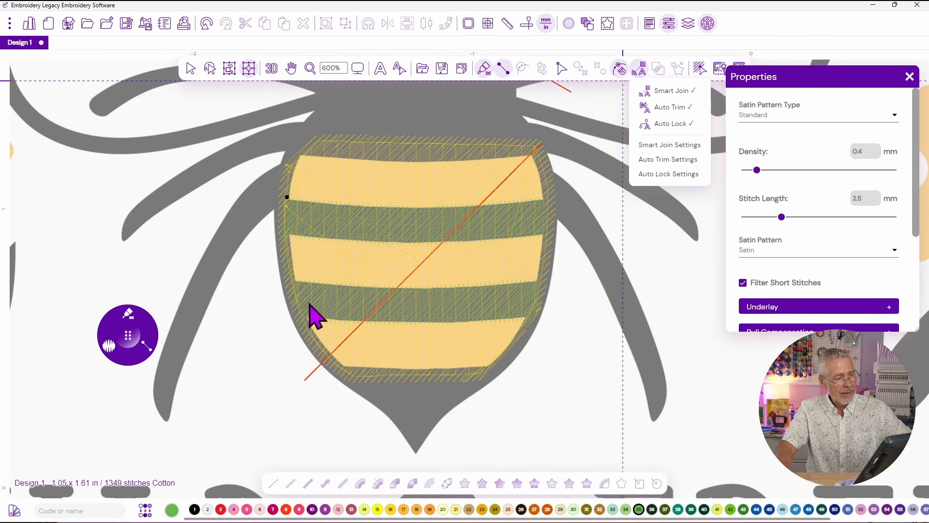
click(305, 195)
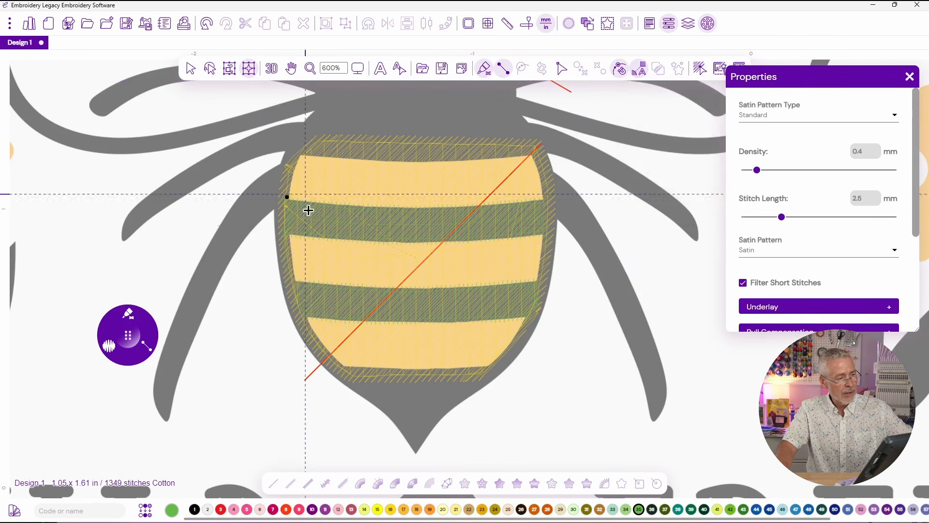
click(271, 69)
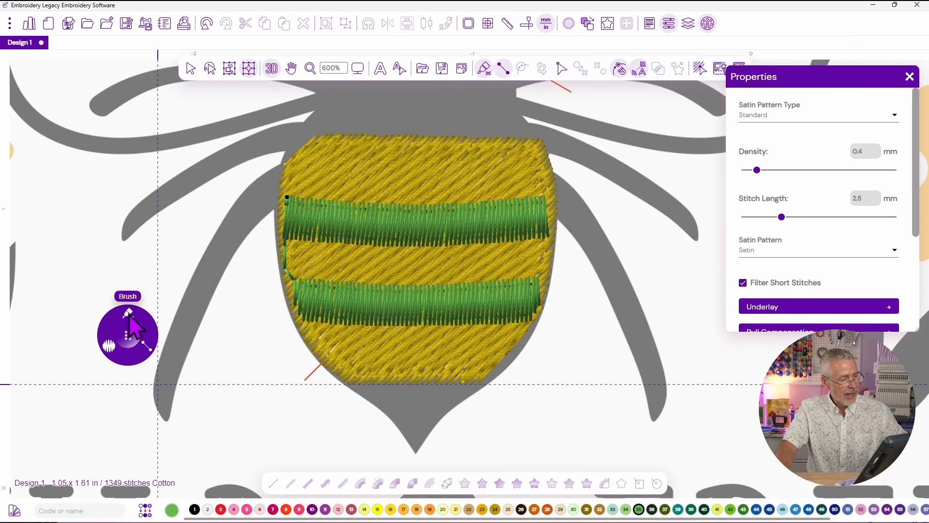
Step: Outline the bee's lowest left leg with the shape-based satin brush, from its tip up to the abdomen and back, overlapping the abdomen's edge
click(121, 328)
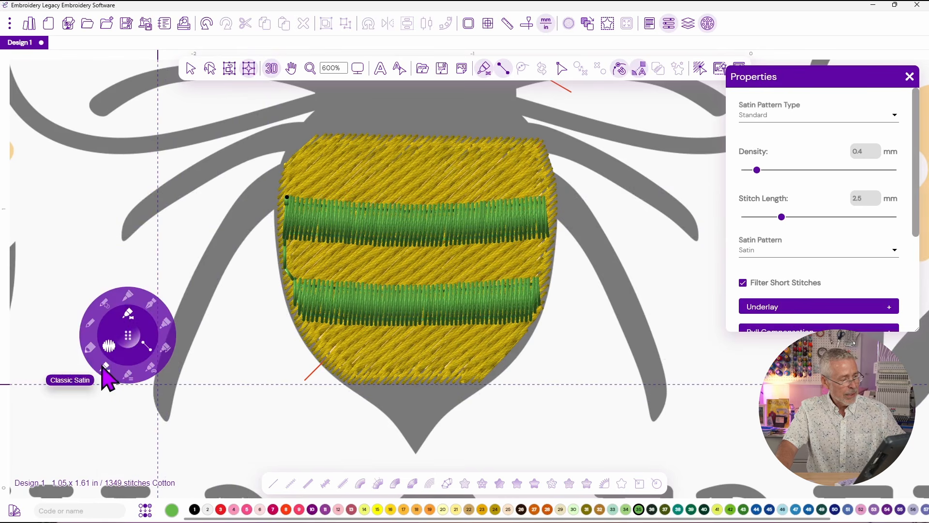
click(123, 377)
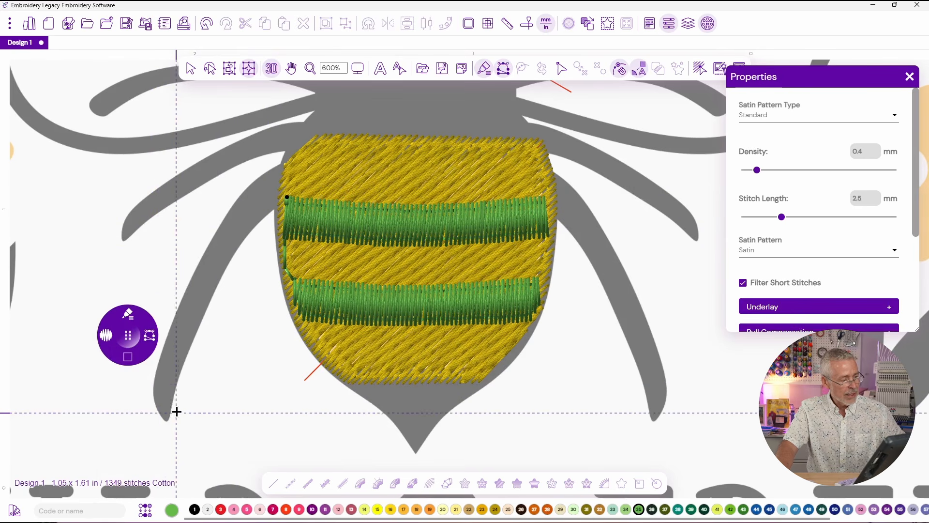
click(179, 384)
click(203, 319)
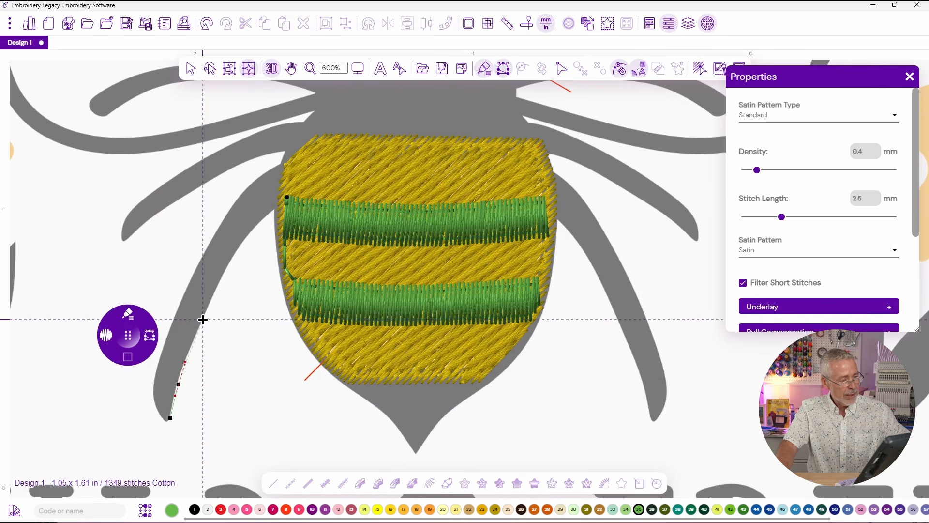
click(233, 255)
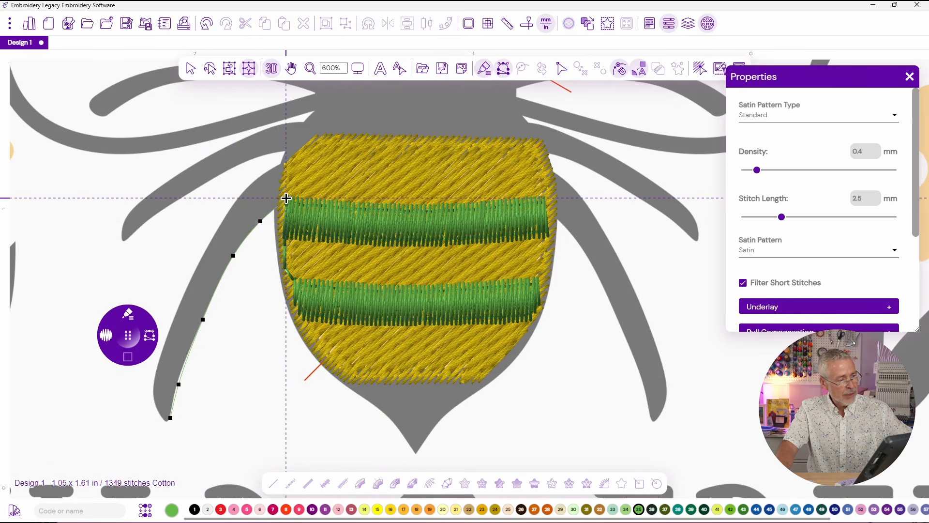
click(286, 197)
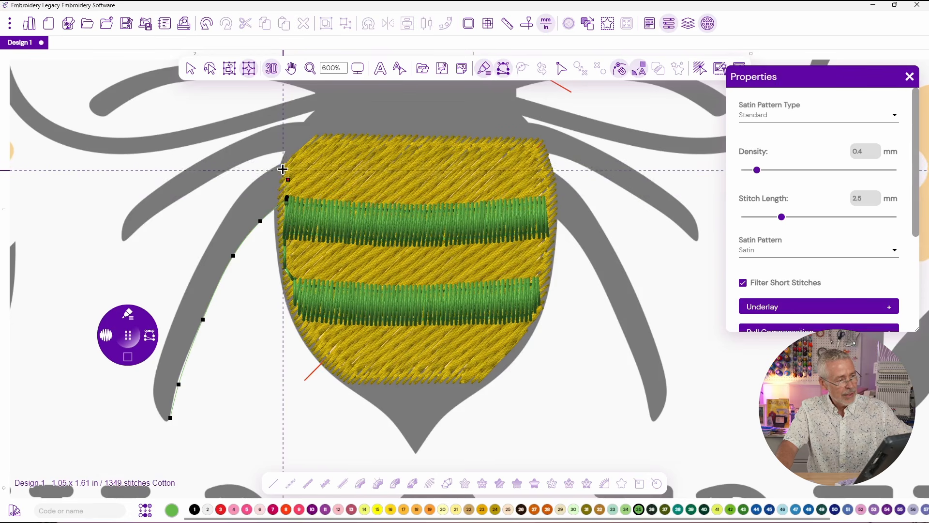
click(280, 163)
click(255, 179)
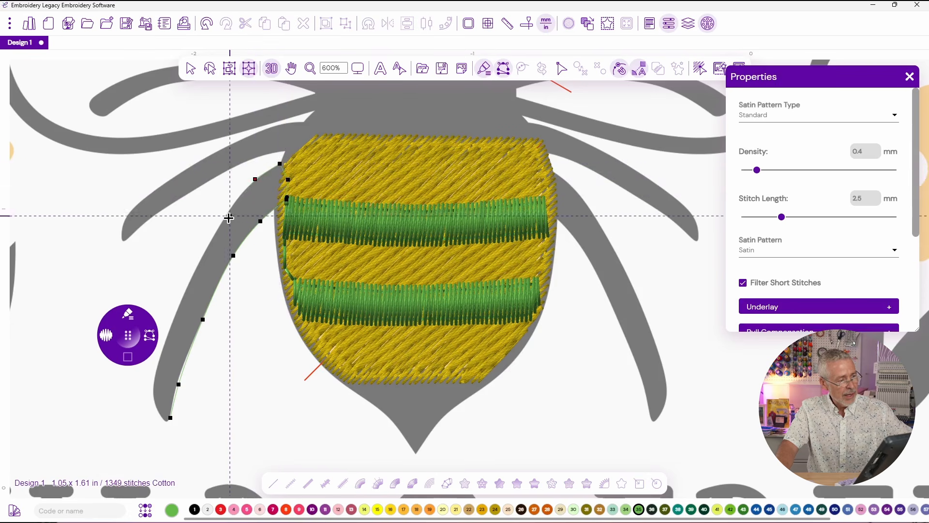
click(226, 218)
click(188, 286)
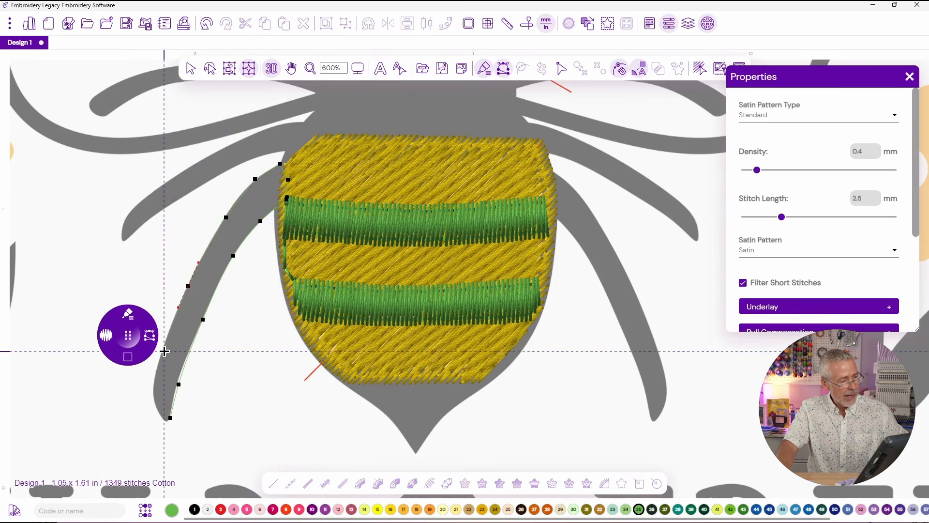
click(163, 349)
click(154, 386)
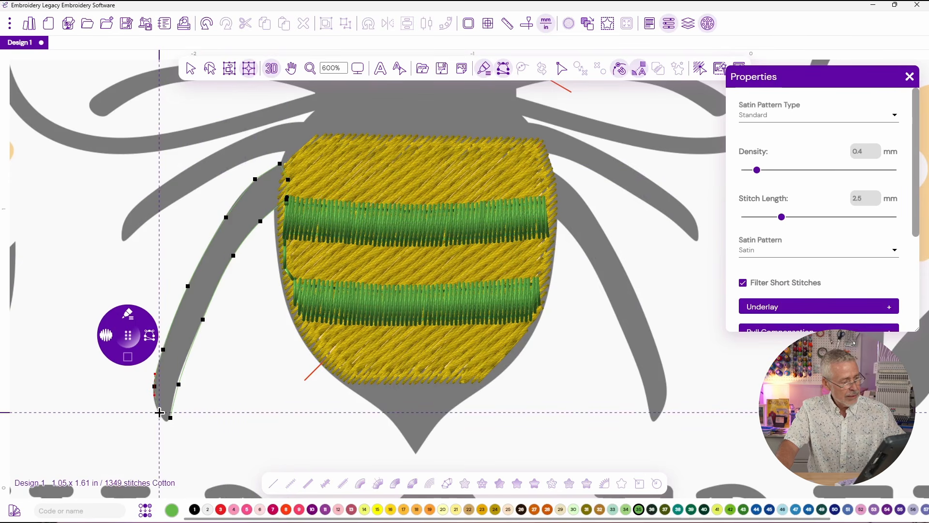
click(155, 405)
key(Return)
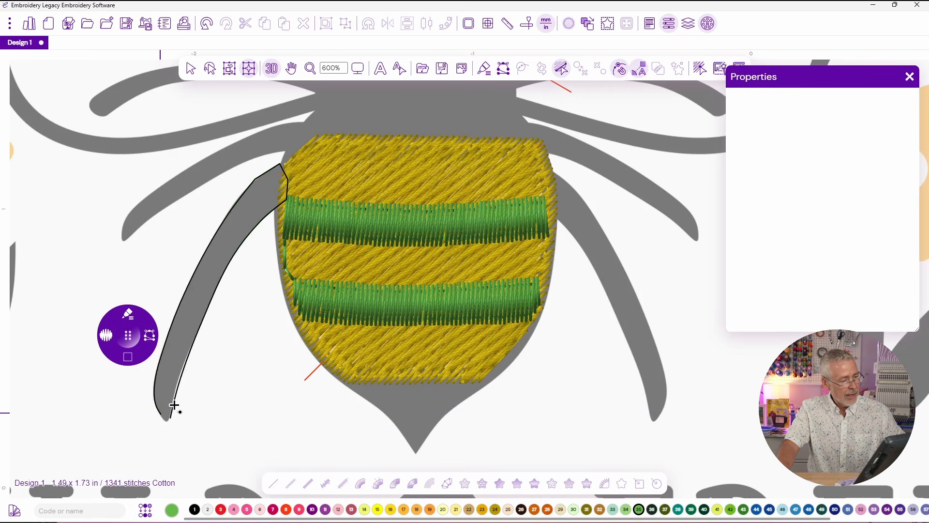
Step: Place four stitch-angle lines across the lowest left leg, from its tip to the abdomen end, and generate the satin stitches
click(170, 416)
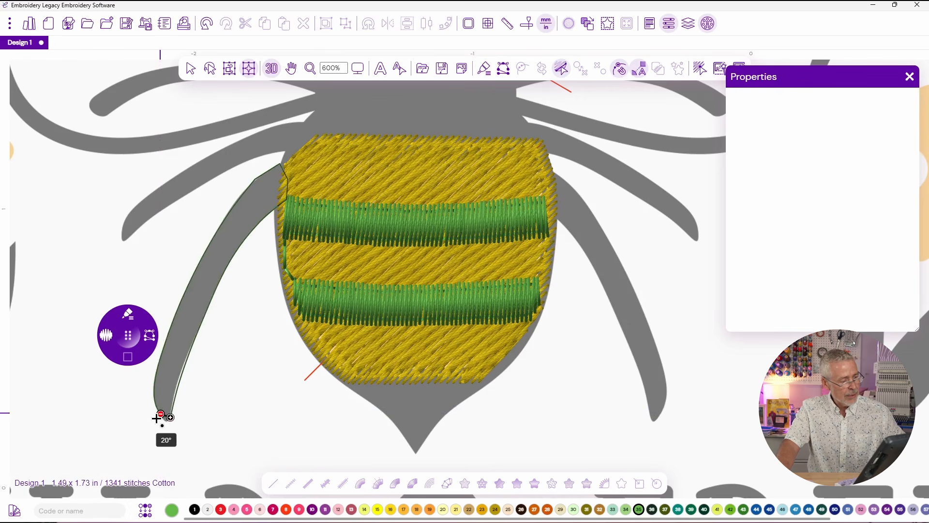
click(160, 414)
click(200, 327)
click(174, 318)
click(235, 252)
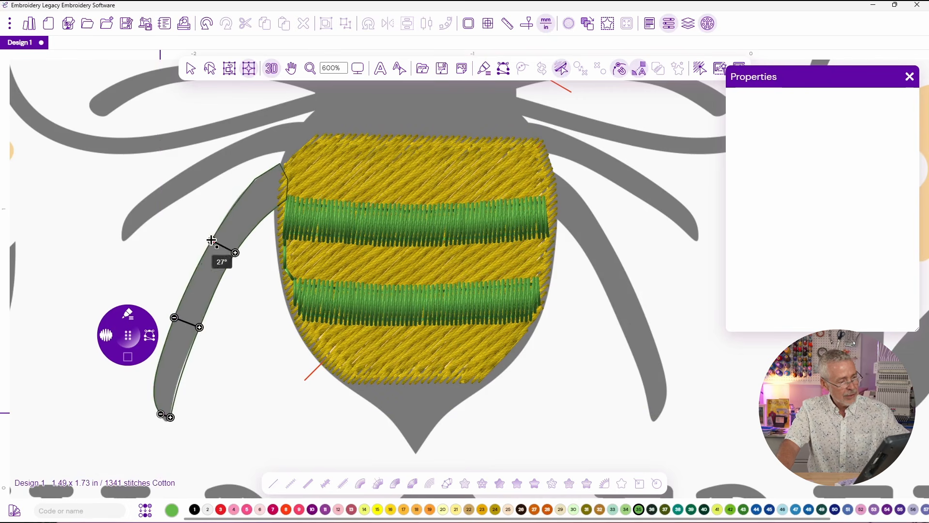
click(211, 241)
click(279, 164)
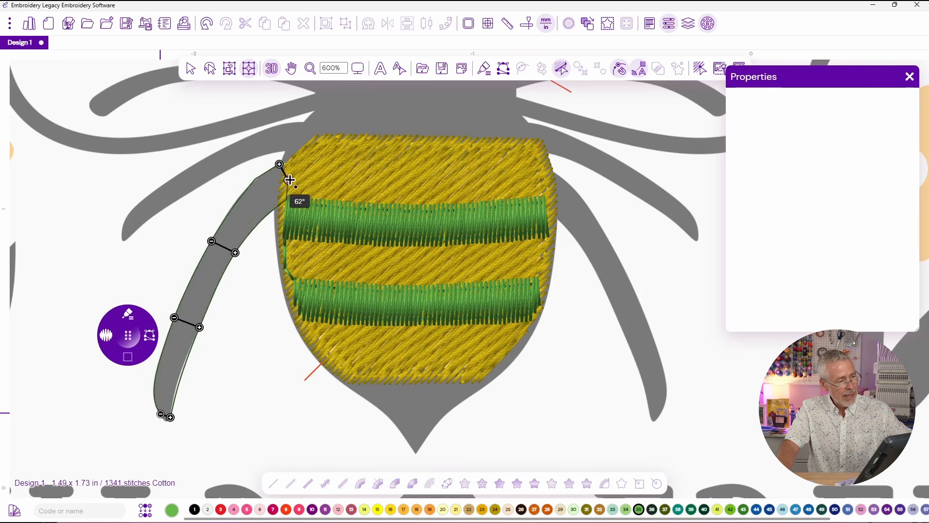
click(289, 177)
key(Return)
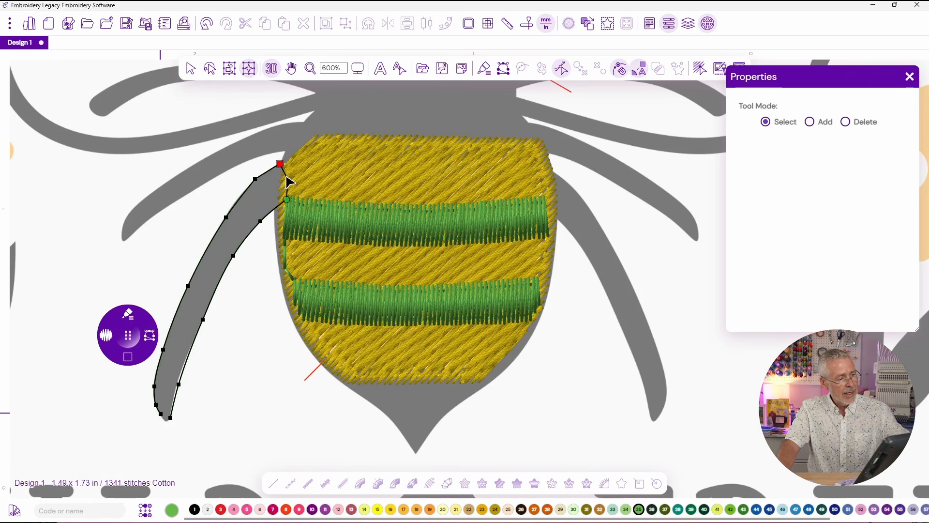
key(Return)
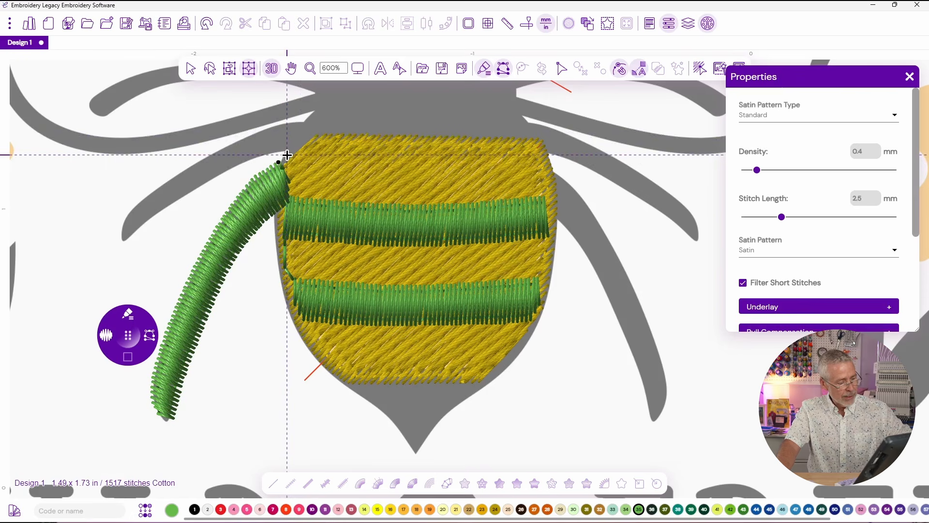
Step: Connect the top of the lowest left leg to the base of the next leg above with a run stitch along the abdomen's edge
key(r)
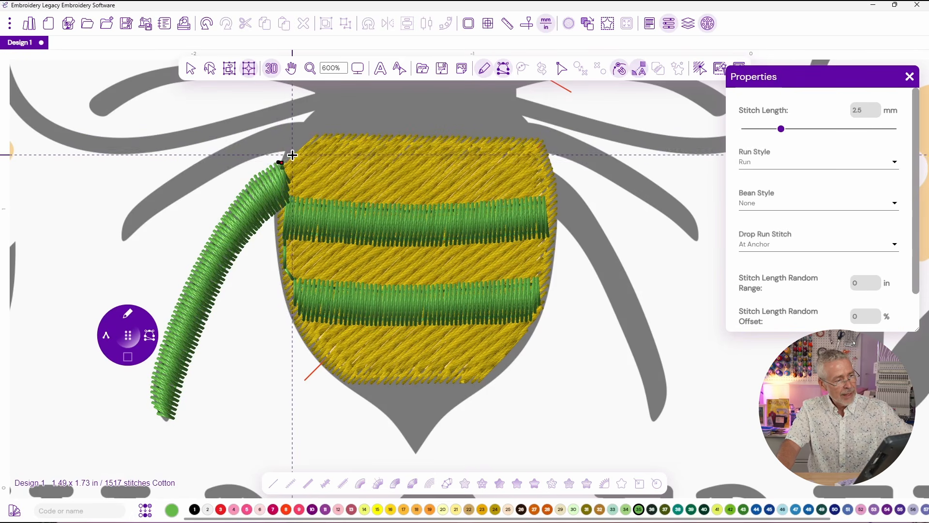
click(292, 154)
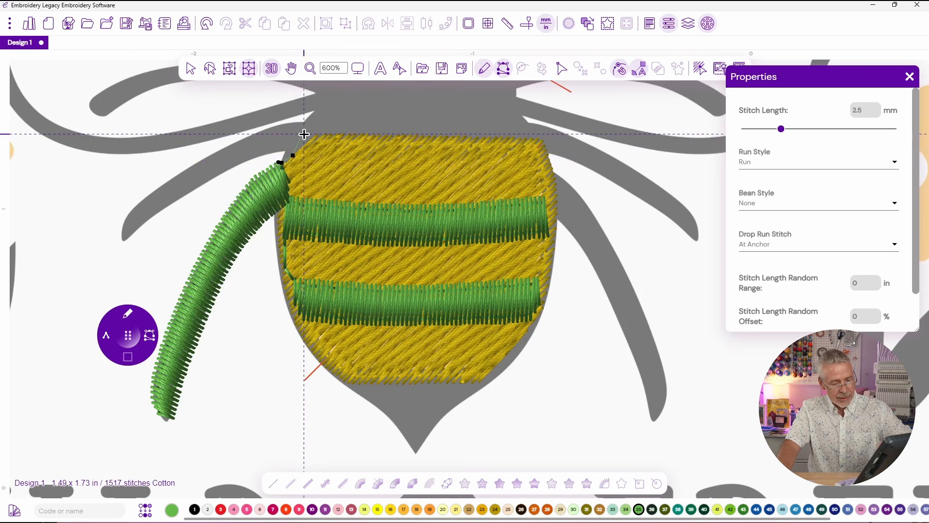
click(302, 134)
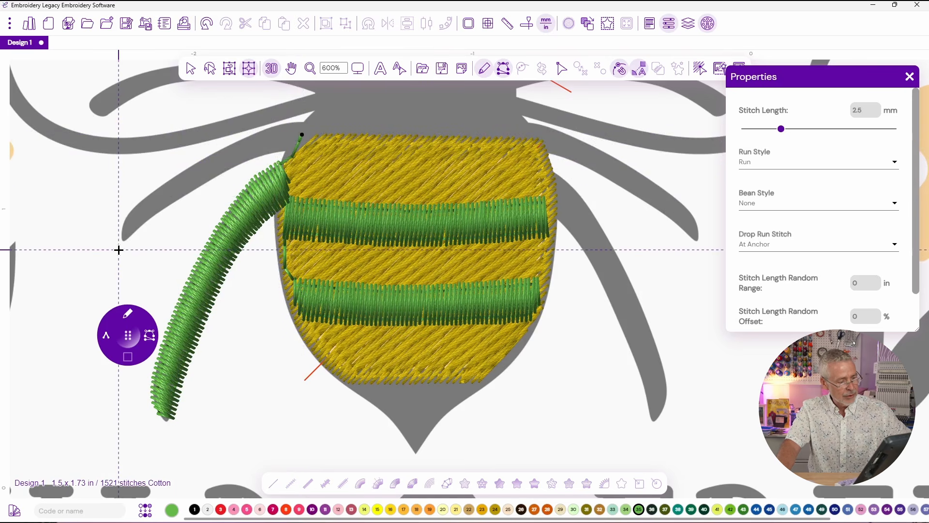
Step: Outline the second left leg up with the shape-based satin brush, from its tip to the abdomen's top corner and back to the tip
key(space)
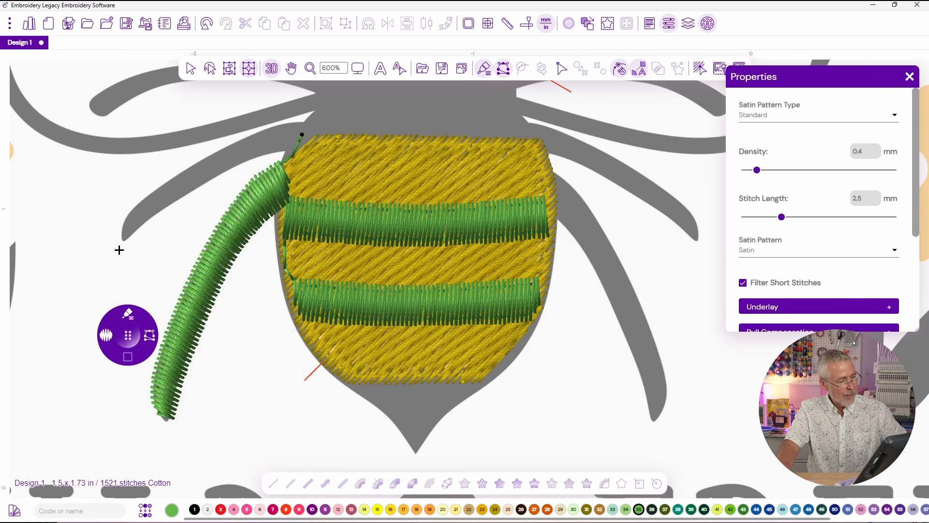
click(129, 317)
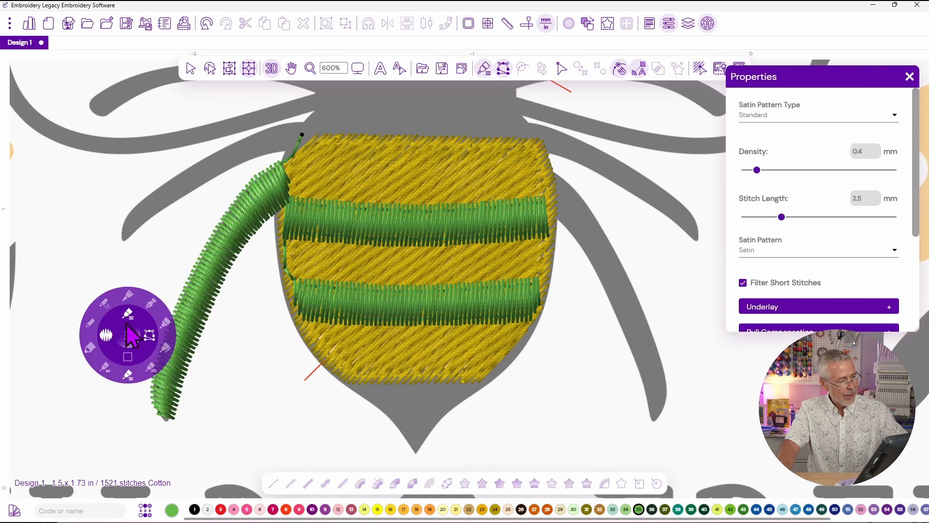
click(128, 376)
click(128, 237)
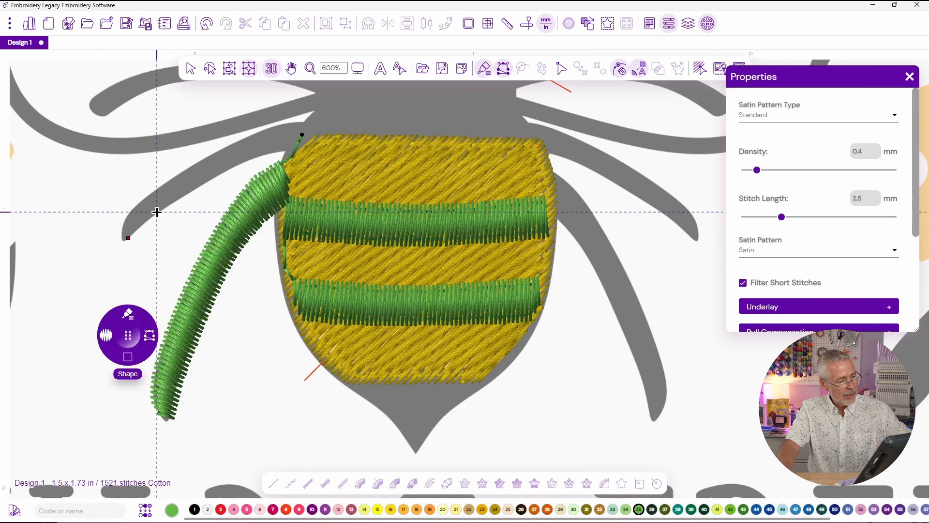
click(157, 211)
click(202, 184)
click(253, 157)
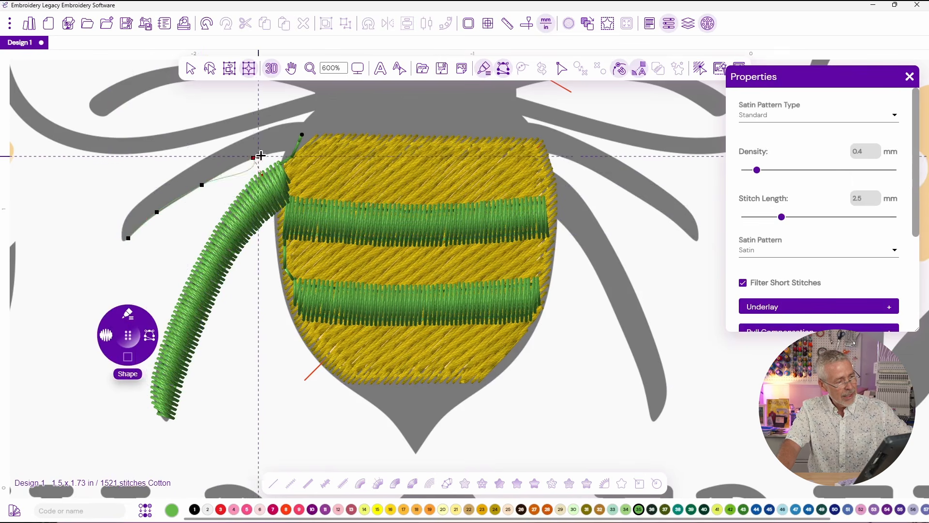
click(298, 141)
click(303, 121)
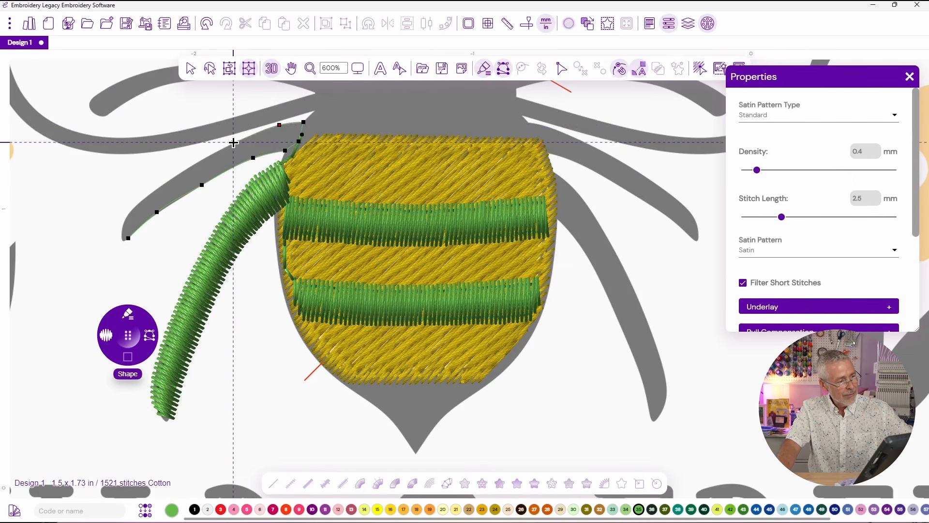
click(175, 177)
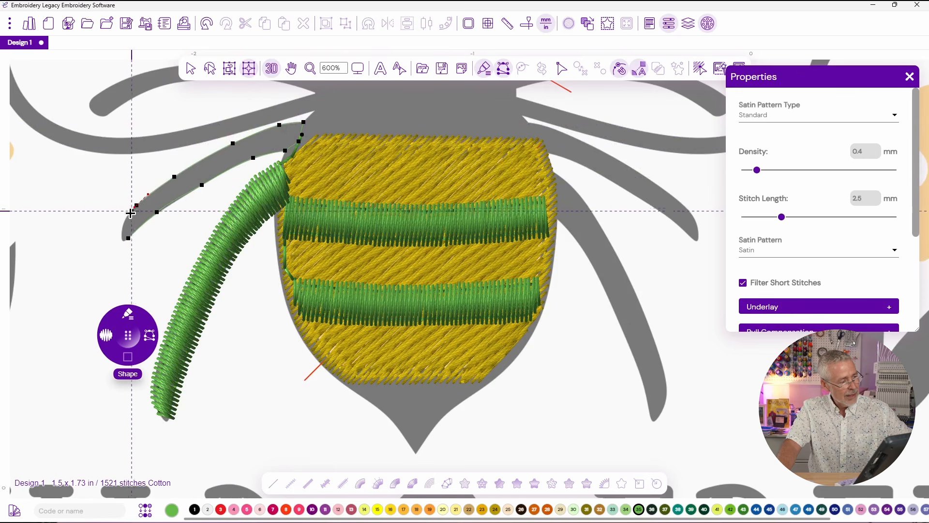
click(124, 220)
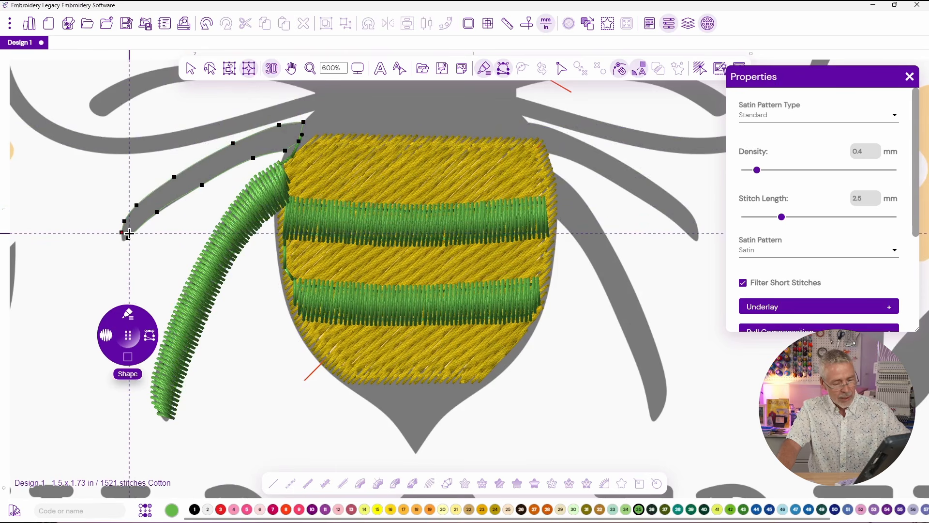
click(128, 234)
Step: Place four stitch-angle lines across the second left leg and generate its satin stitches
drag(122, 232, 129, 236)
drag(167, 181, 179, 203)
drag(301, 122, 296, 144)
drag(229, 145, 236, 166)
key(Return)
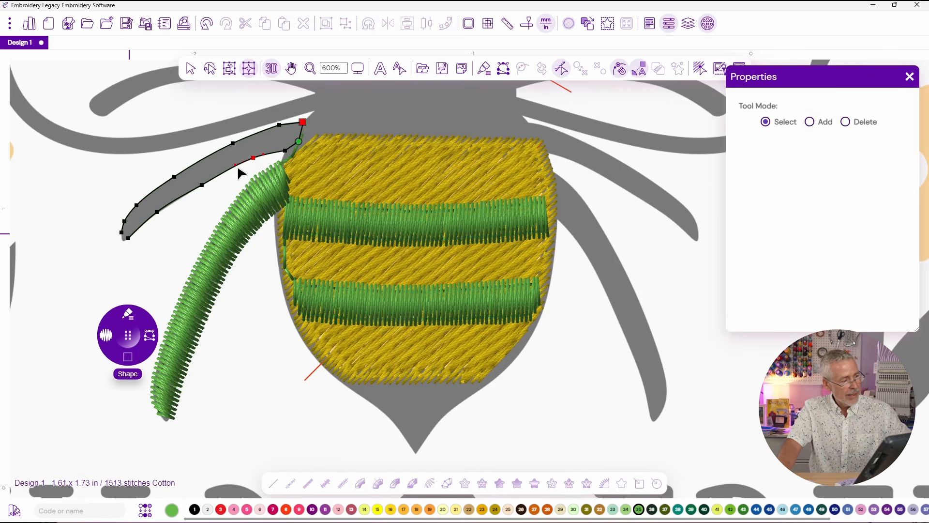
key(Return)
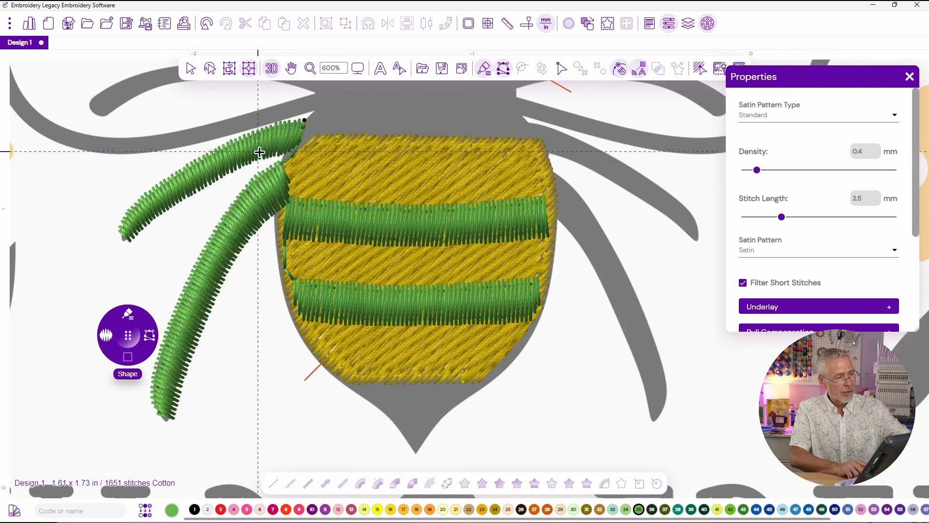
Step: Connect the top of the second left leg to the base of the left wing's lowest vein with a run stitch inside the body's edge
click(150, 333)
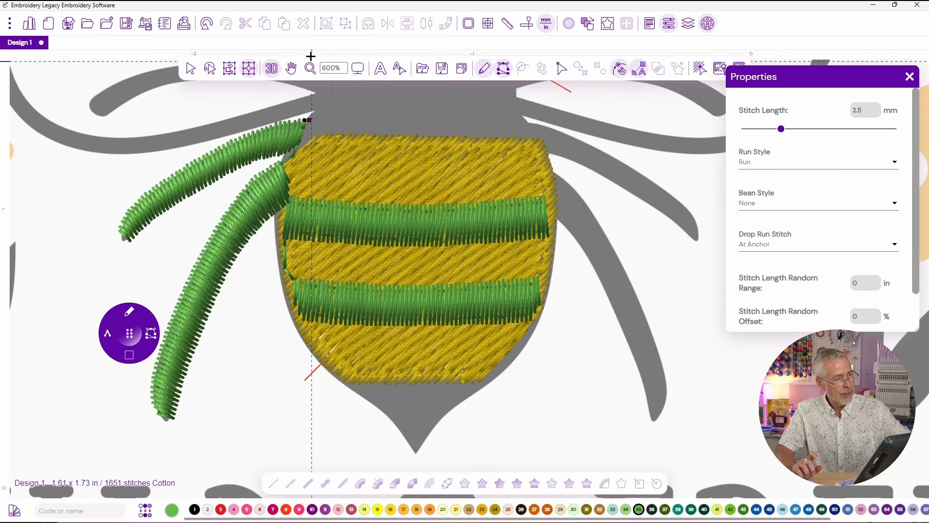
scroll(311, 56, up, 5)
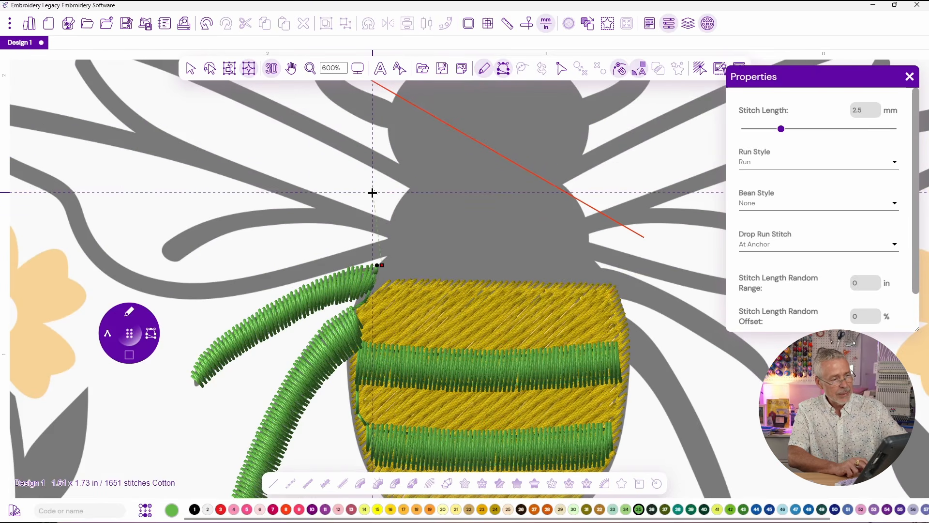
drag(515, 179, 440, 174)
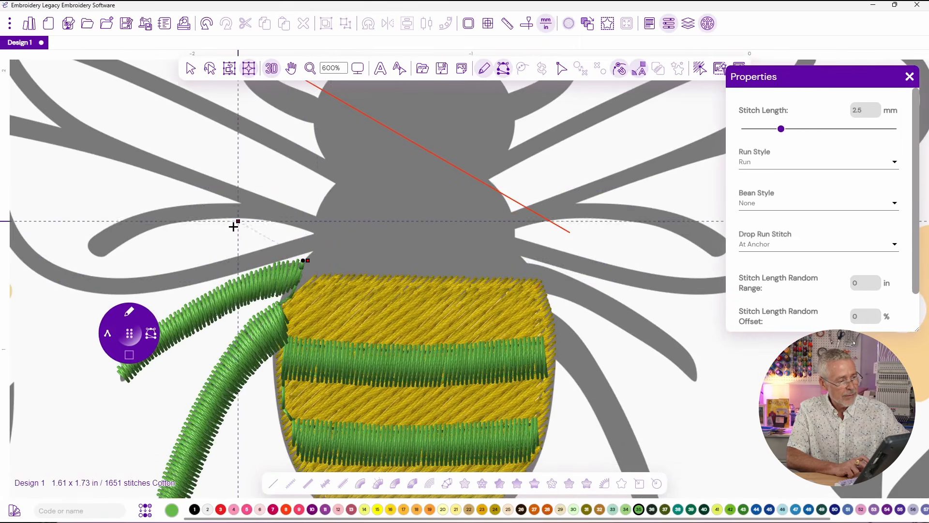
click(324, 225)
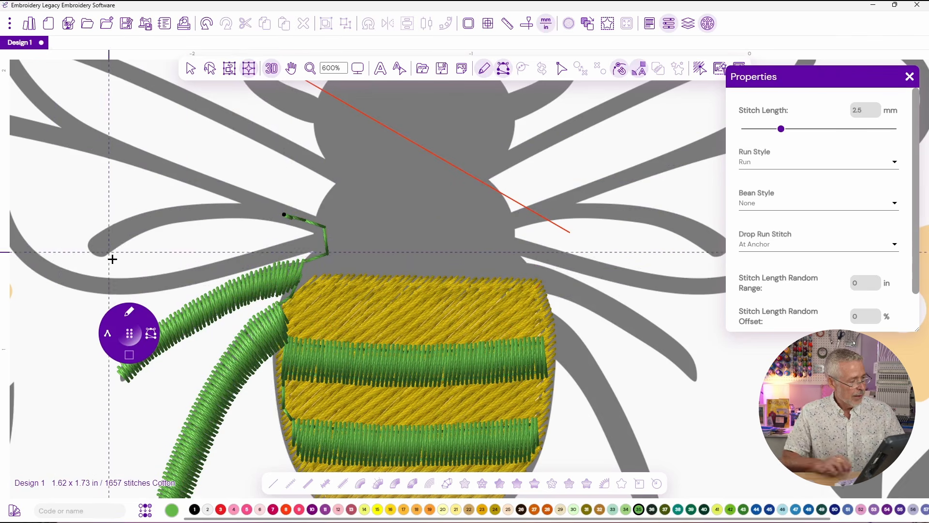
Step: Outline the left wing's lowest curved vein with the shape-based satin brush, from its rounded tip to the main vein and back
click(129, 313)
click(129, 375)
click(99, 255)
click(107, 255)
click(129, 239)
click(174, 223)
click(235, 217)
click(263, 219)
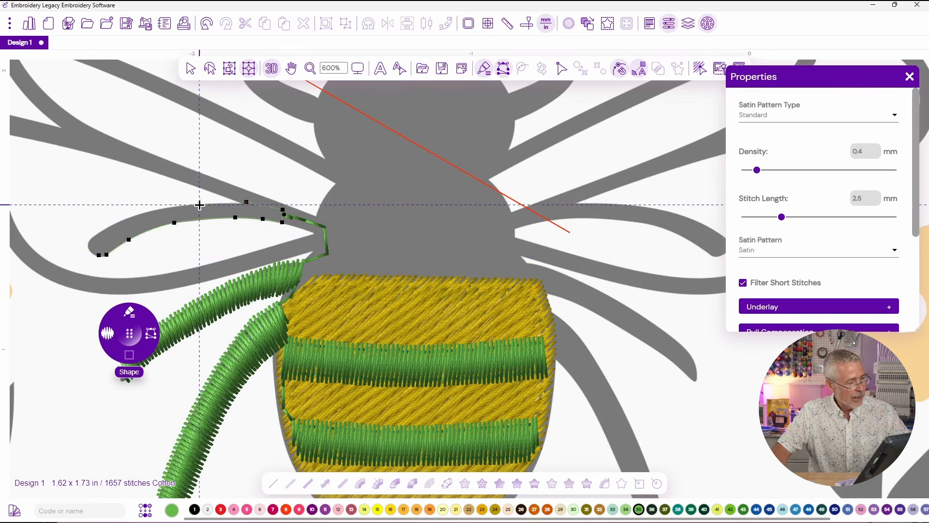
click(88, 245)
right_click(89, 246)
Step: Place stitch-angle lines across both ends of the lowest wing vein and generate its satin stitches
drag(97, 232, 104, 263)
drag(282, 207, 282, 232)
right_click(280, 229)
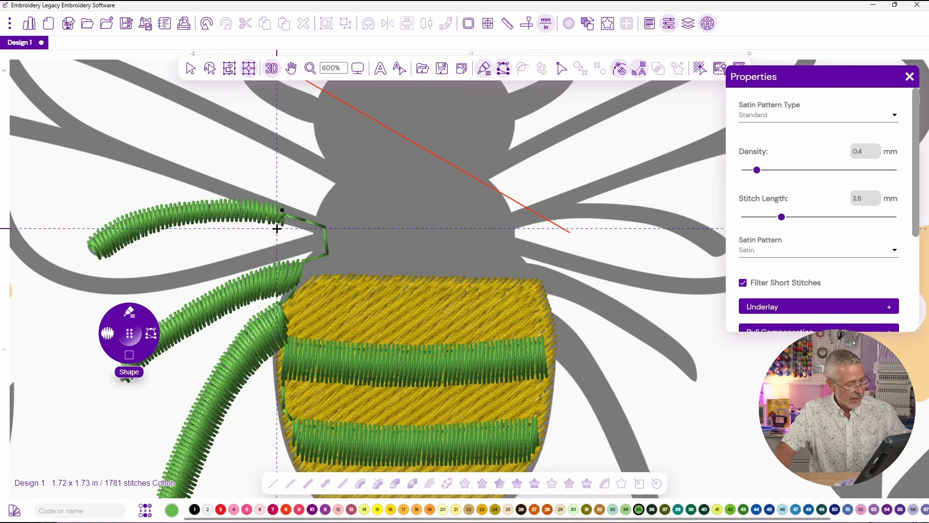
Step: Run a connecting stitch along the left wing's main vein, from the lowest vein's end out to where the upper branch begins
click(129, 313)
click(248, 198)
click(190, 178)
scroll(72, 138, up, 3)
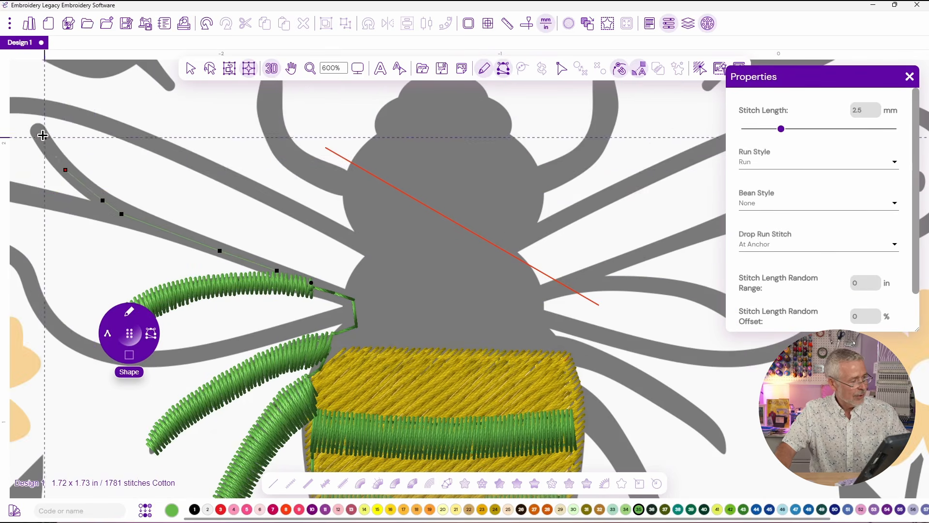
click(149, 222)
Step: Outline the left wing's upper branch vein with the shape-based satin brush, from its tip down to the main vein and back
click(129, 313)
click(43, 124)
click(50, 131)
click(60, 149)
click(97, 184)
click(125, 199)
click(156, 216)
click(152, 228)
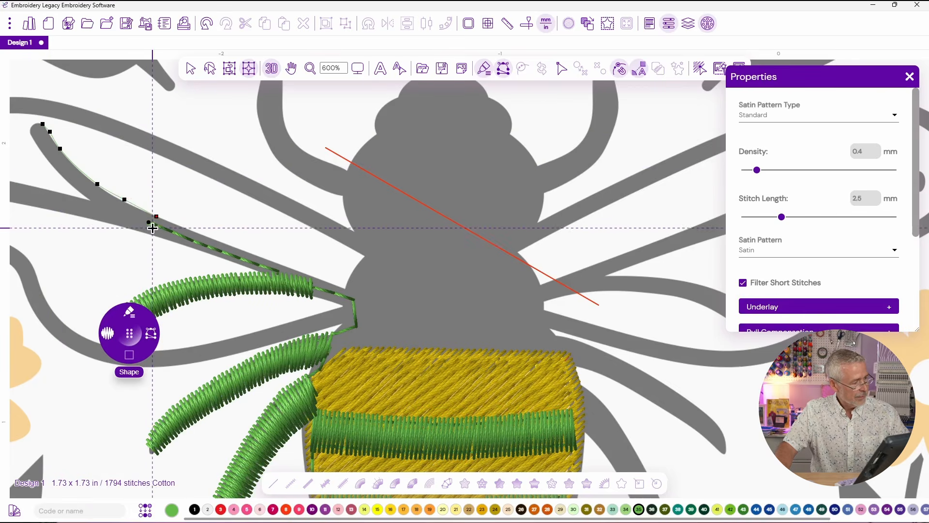
click(89, 131)
right_click(91, 127)
Step: Place three stitch-angle lines across the upper branch vein, at its tip, middle and base, and generate the satin stitches
drag(103, 123, 89, 139)
drag(154, 181, 145, 194)
drag(203, 205, 195, 222)
right_click(195, 222)
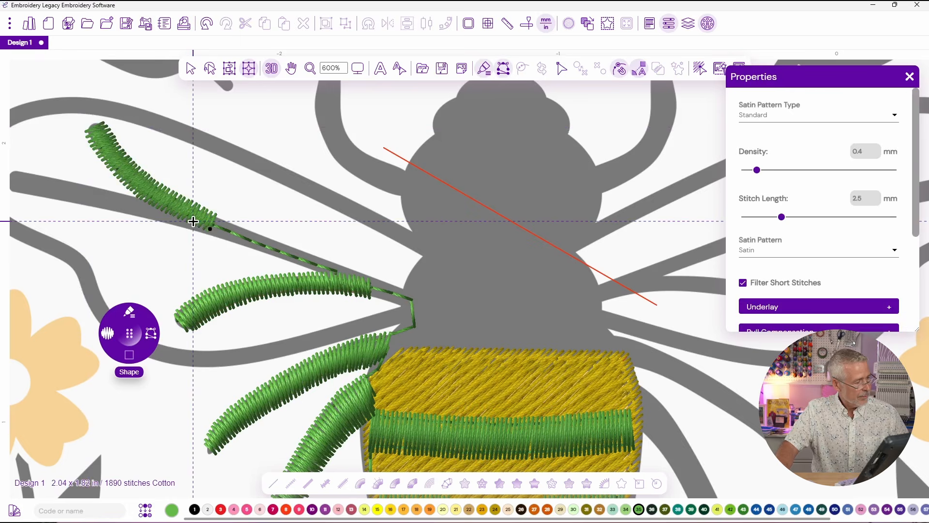
Step: Outline the left wing's long main vein with the shape-based satin brush, from its outer tip to the body and back, covering the connecting run
scroll(94, 179, left, 2)
click(138, 189)
click(370, 251)
click(507, 303)
click(502, 321)
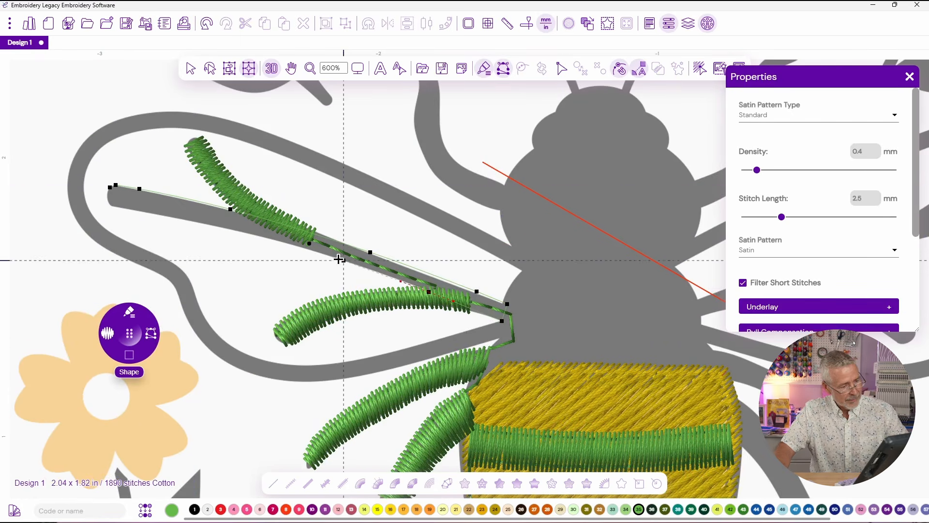
click(339, 260)
right_click(111, 197)
Step: Place stitch-angle lines across the main wing vein's outer end and middle, and generate its satin stitches
drag(111, 179, 110, 211)
drag(258, 206, 250, 248)
right_click(251, 255)
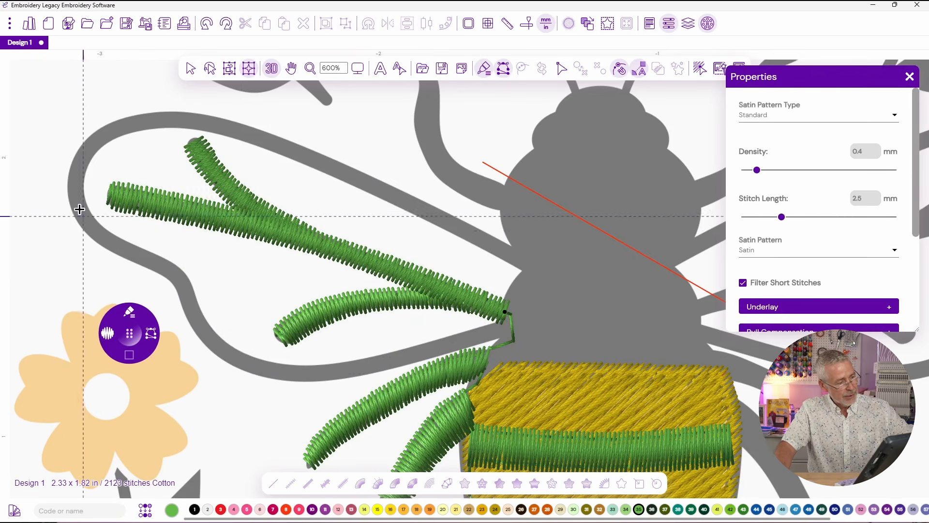
Step: Trace the left wing's lower edge with the 1.5 mm constant-width satin brush, starting at the body and following the centre of the artwork line outward
click(131, 315)
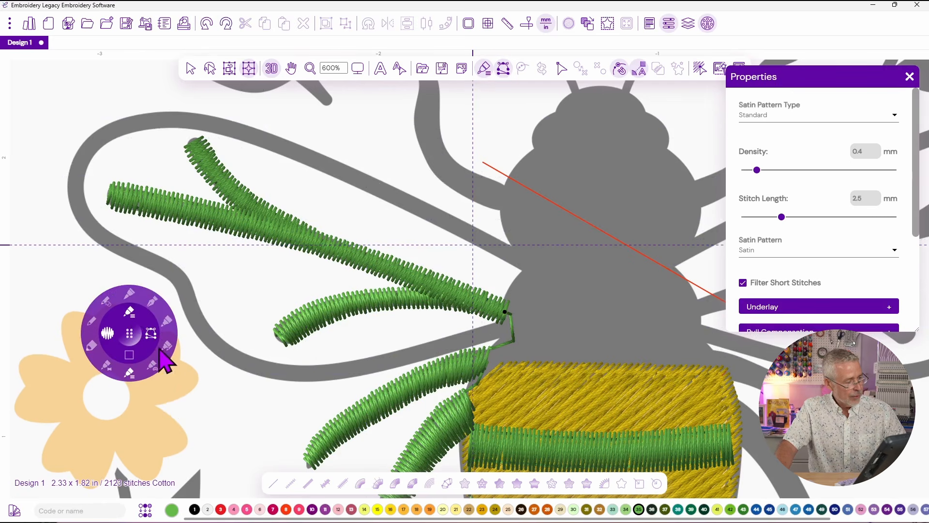
click(168, 322)
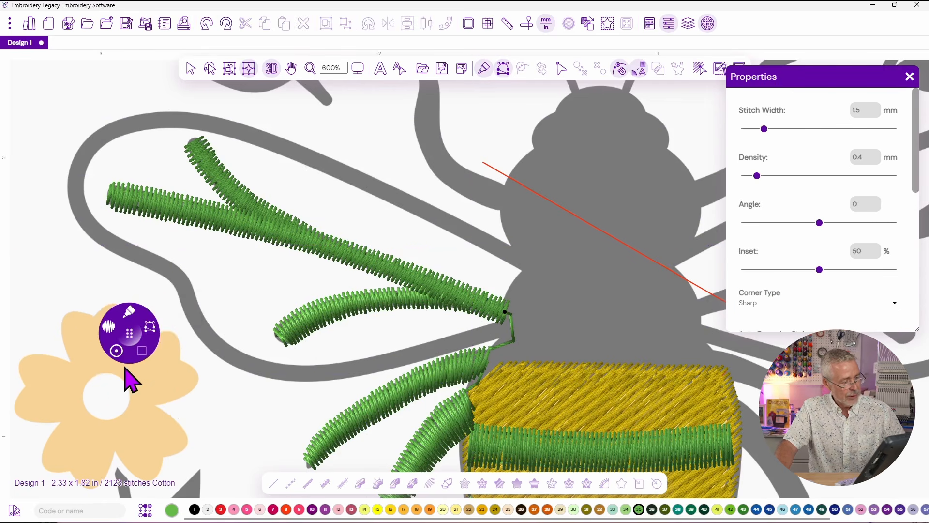
click(507, 326)
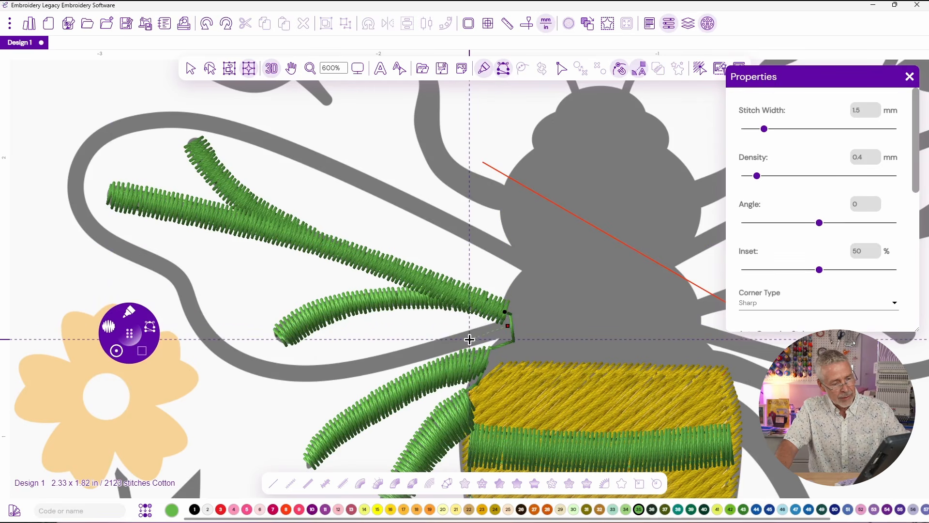
click(379, 363)
click(293, 373)
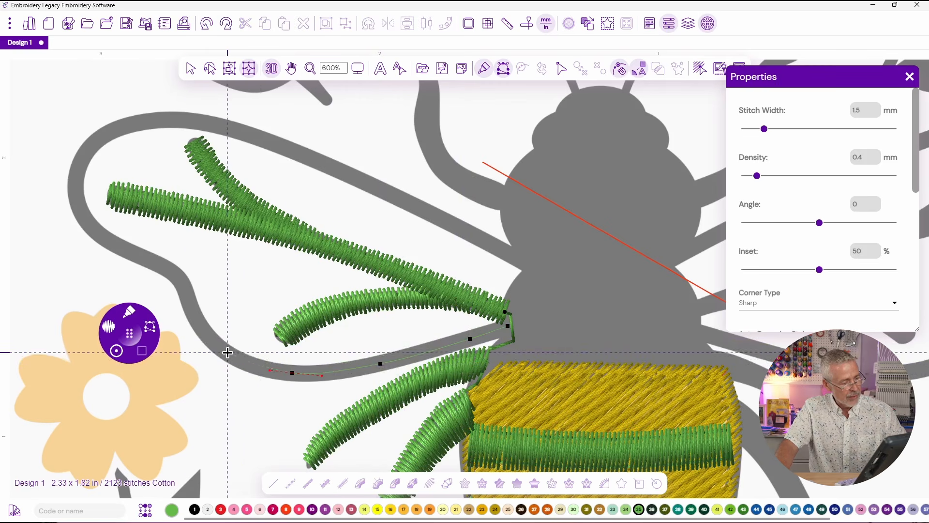
click(226, 353)
click(191, 307)
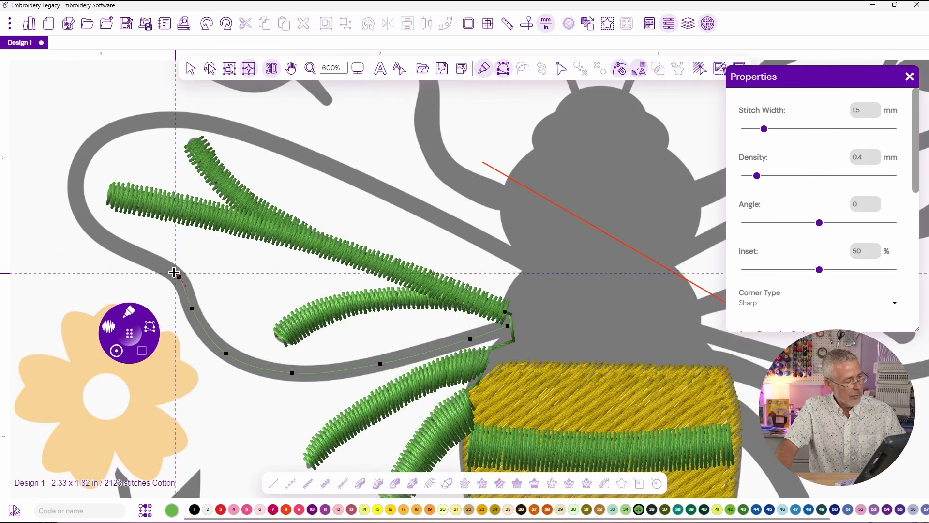
click(147, 258)
click(93, 229)
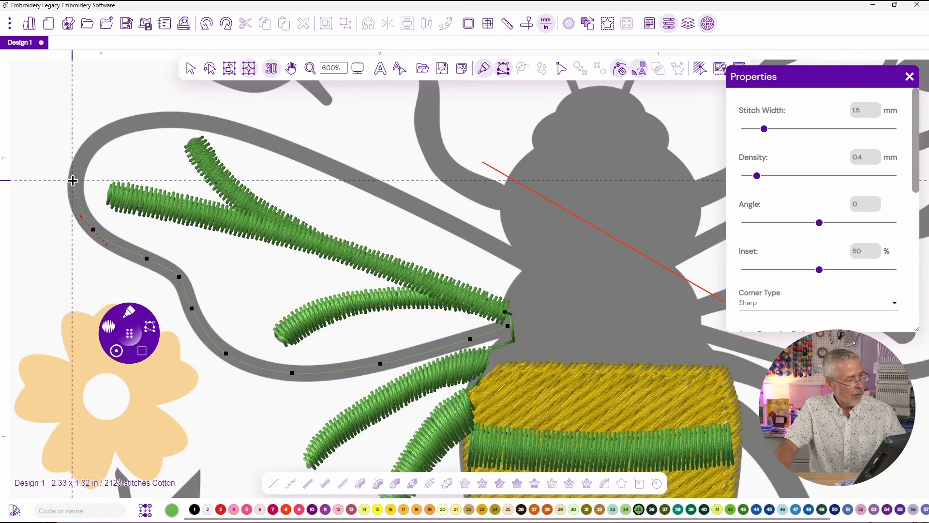
Step: Continue the satin line around the left wing's outer end and back along its upper edge to the body, and generate the stitches
click(75, 178)
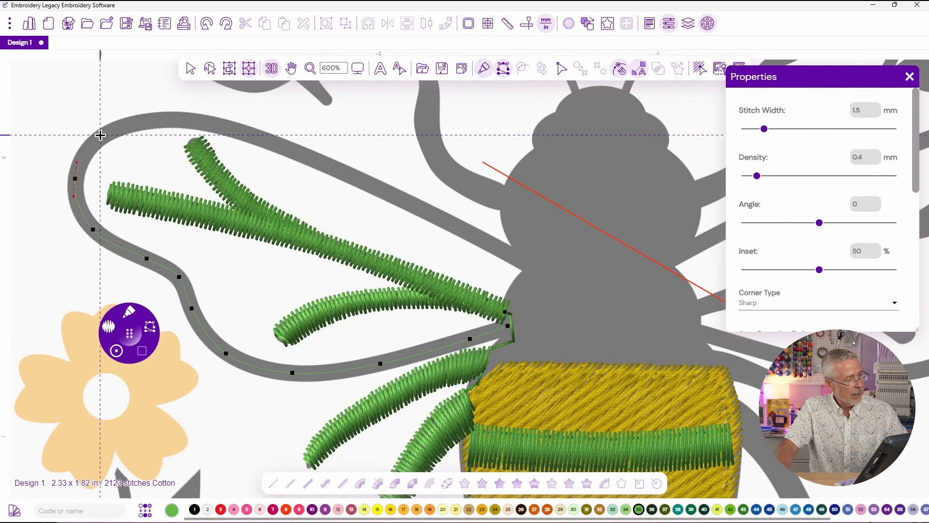
click(165, 117)
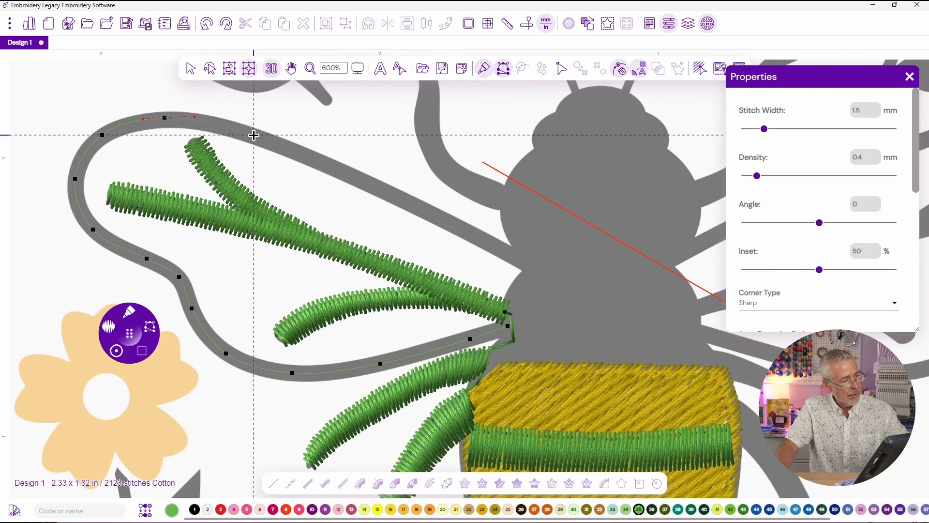
click(348, 172)
click(444, 218)
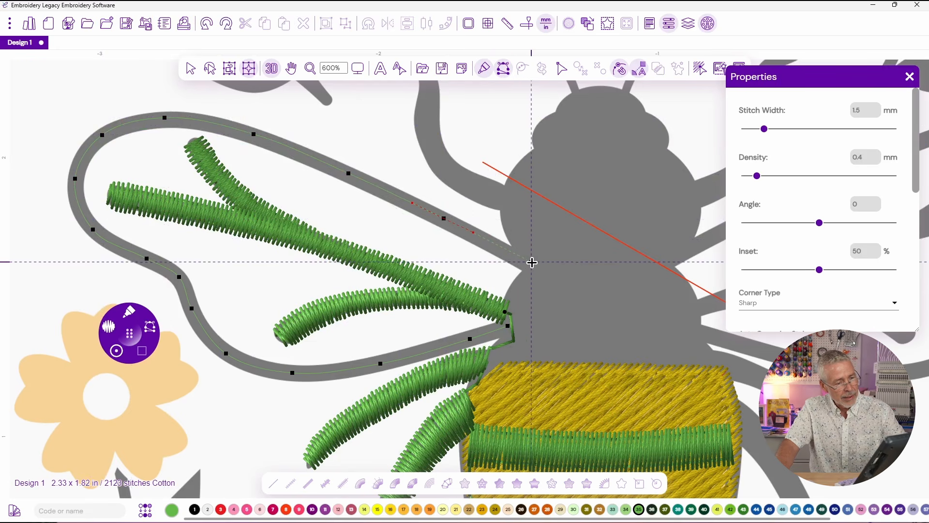
click(528, 265)
key(Return)
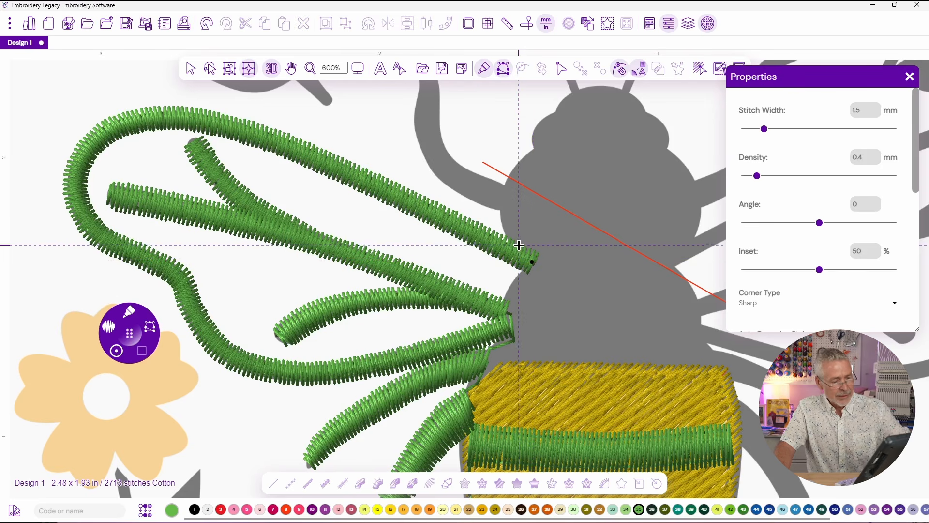
Step: Connect the wing outline's upper end to the base of the left front leg with a run stitch inside the body's edge
key(r)
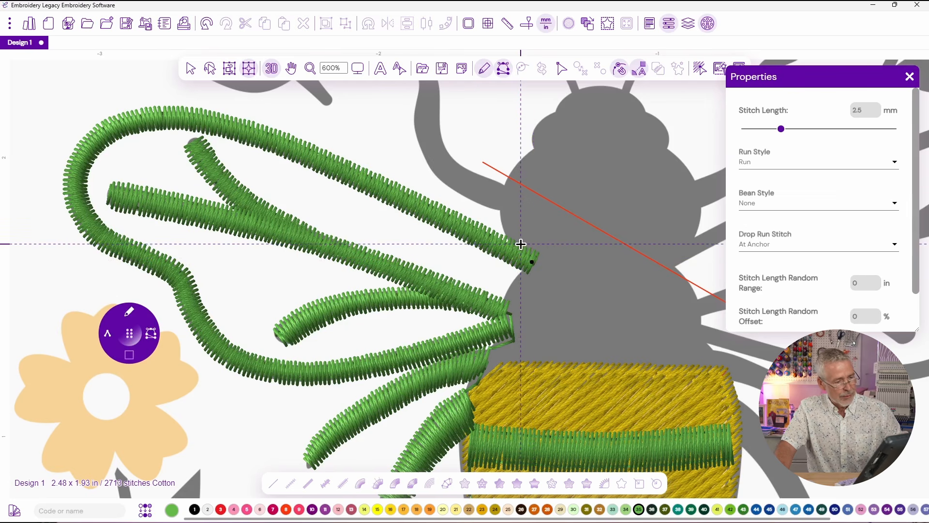
click(532, 258)
click(507, 213)
click(506, 197)
key(Return)
Step: Digitize the left front leg as a satin column with paired edge points, from its curled tip down to the body
key(s)
drag(412, 149, 458, 283)
click(438, 193)
click(442, 184)
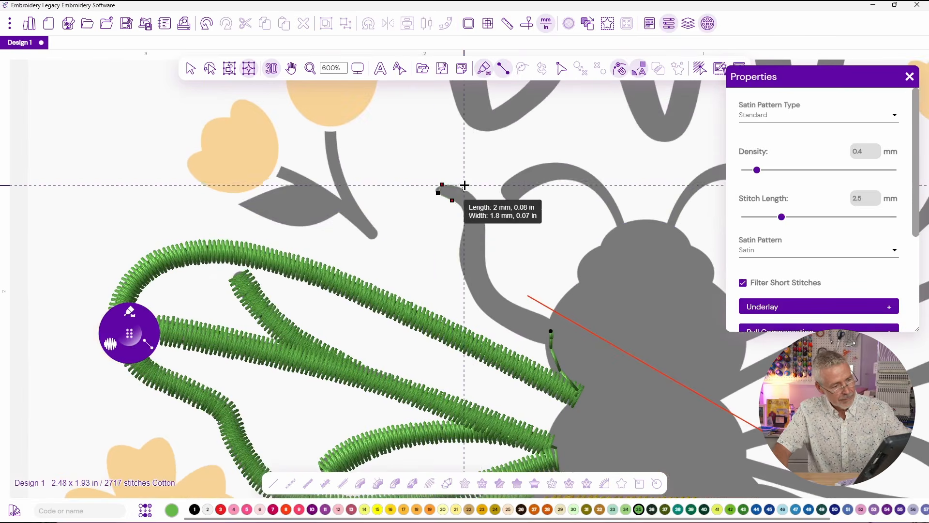
click(462, 274)
click(529, 313)
click(551, 319)
key(Return)
Step: Connect the left front leg's base to the base of the left antenna with a run stitch along the head's edge
key(r)
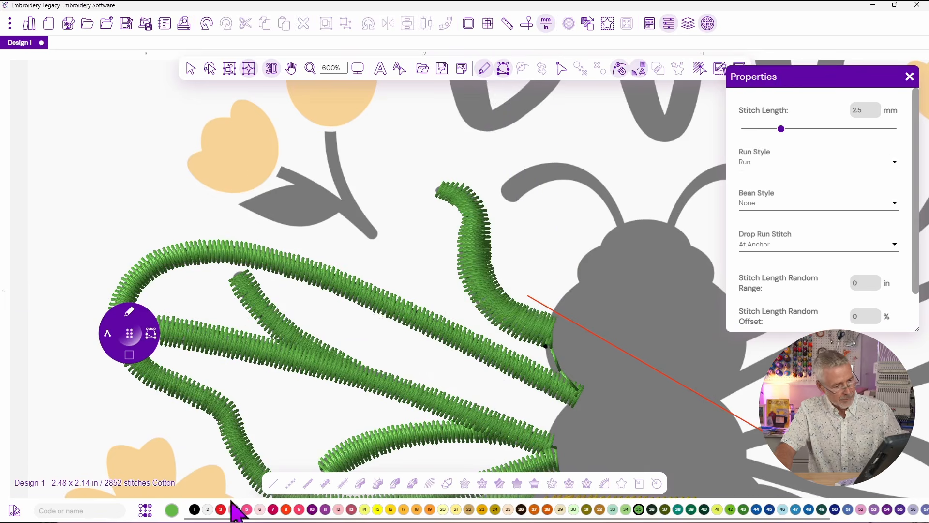
click(558, 317)
click(576, 298)
click(591, 284)
click(621, 230)
key(Return)
Step: Digitize the left antenna as a satin column with paired edge points, from its rounded tip down to the head
key(s)
click(503, 188)
click(515, 203)
click(535, 191)
click(556, 165)
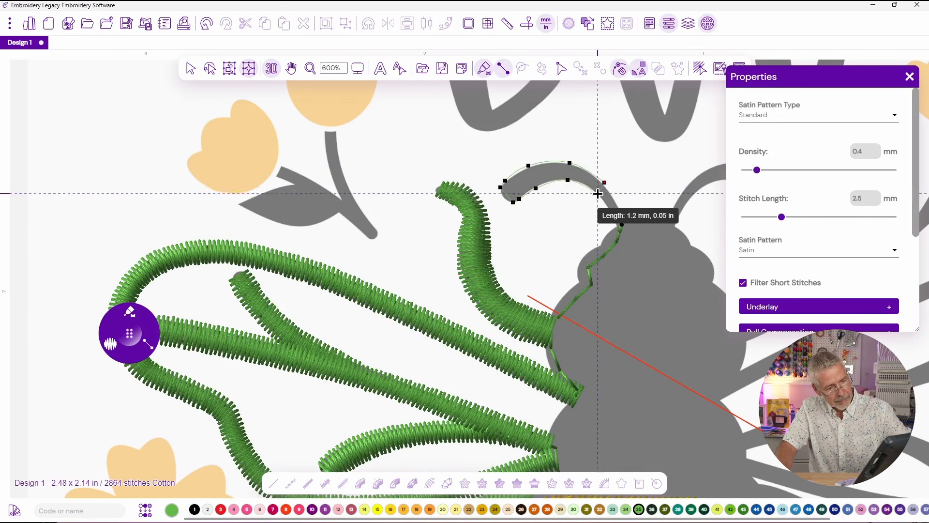
key(Return)
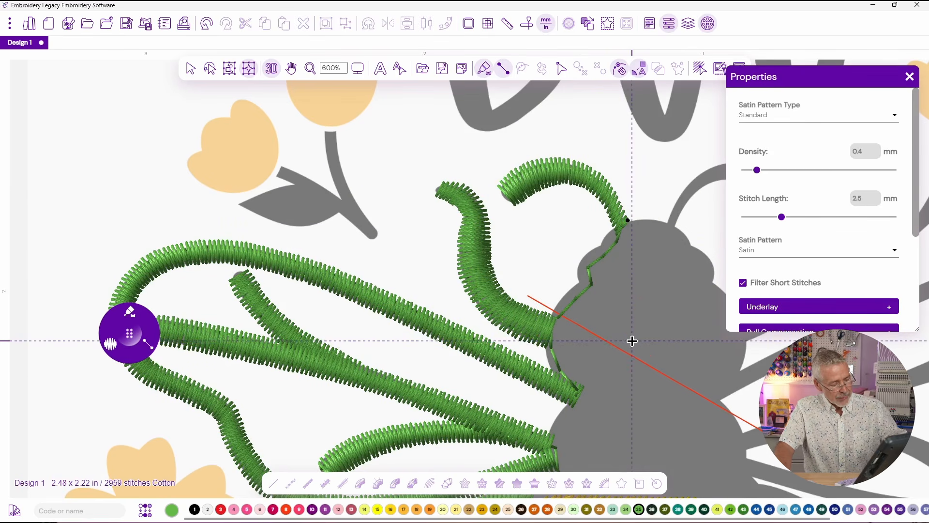
Step: Digitize a run stitch from the left antenna's base inside the right edge of the head and thorax, down to the abdomen's upper right corner
key(r)
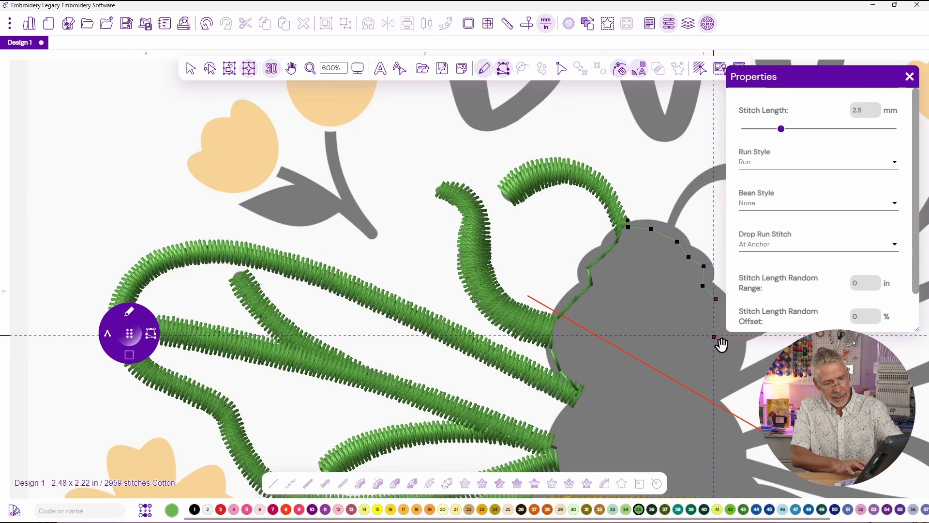
drag(722, 342, 488, 111)
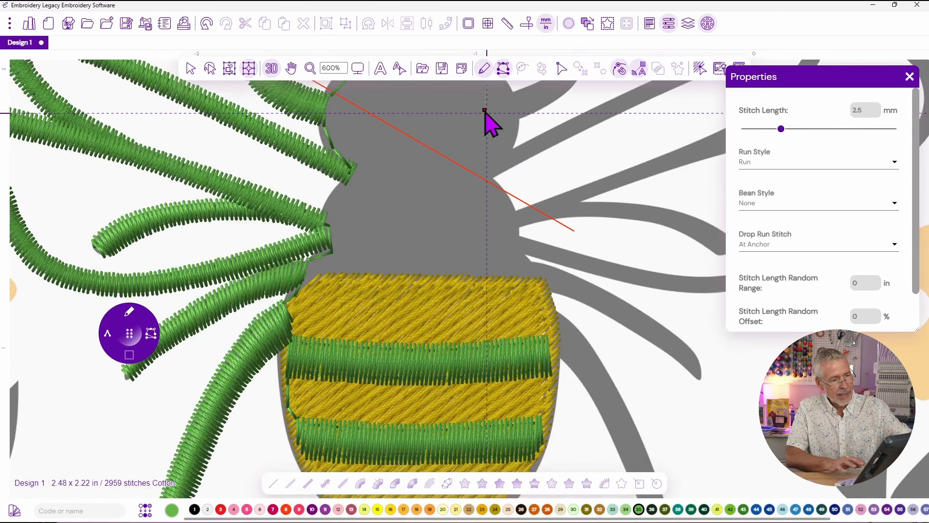
key(BackSpace)
scroll(481, 79, up, 4)
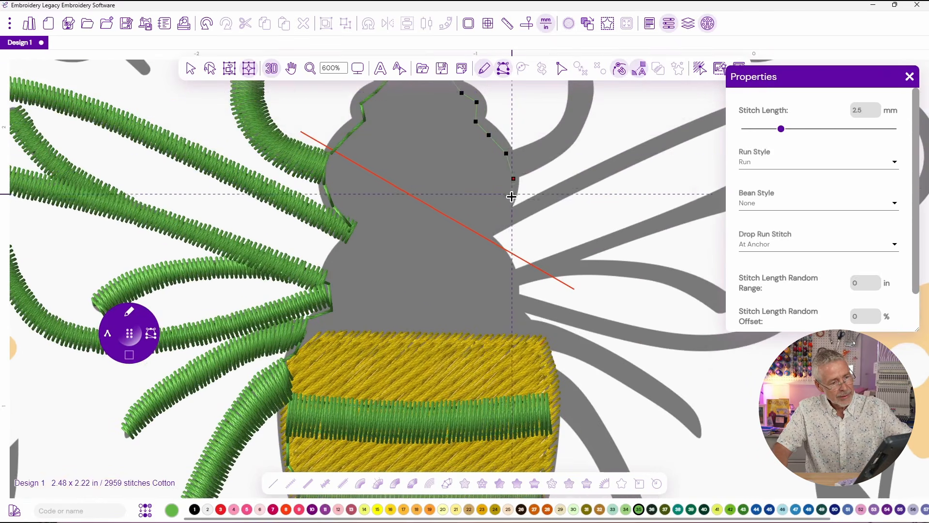
click(511, 277)
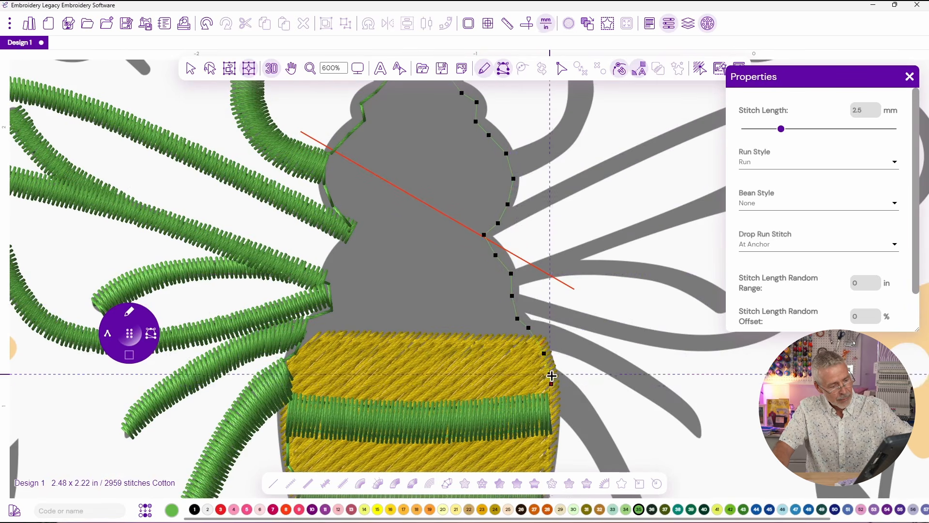
key(Return)
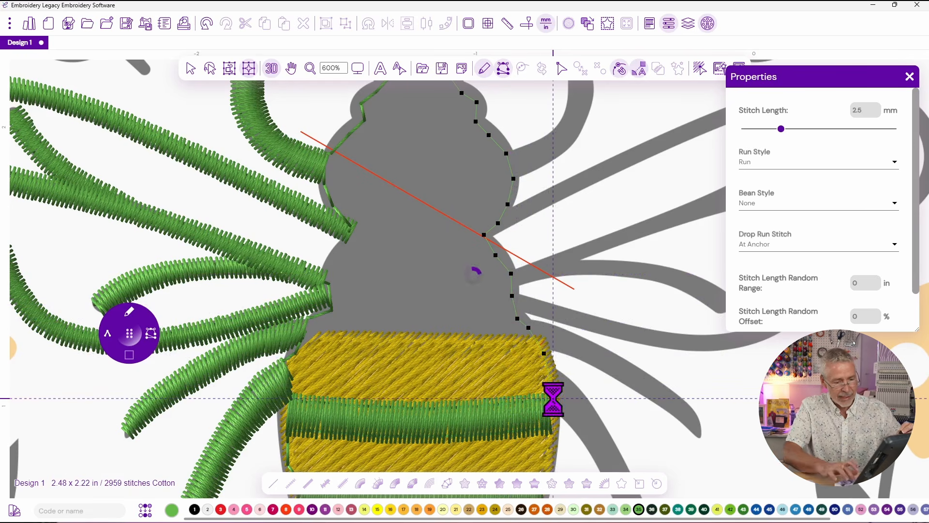
Step: Select the Leaf Green objects 7 through 33 in the Sequence View and duplicate them
click(689, 25)
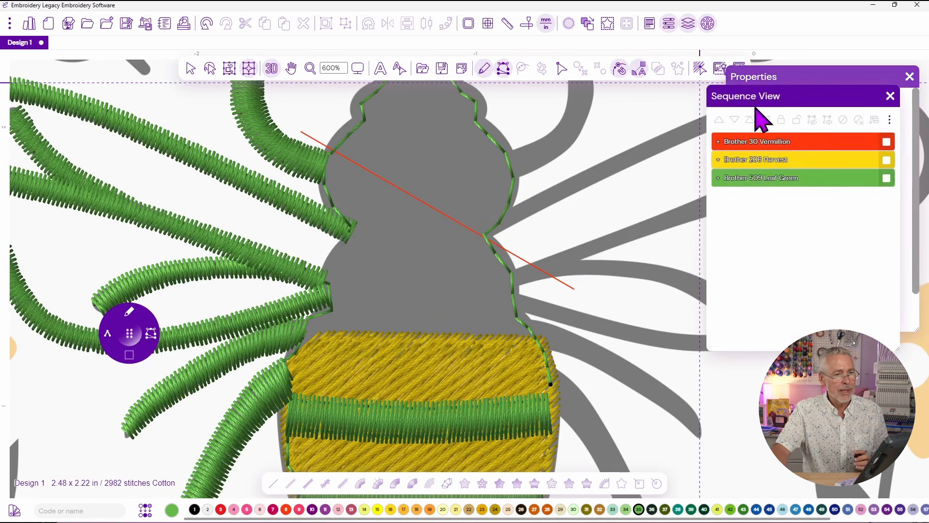
click(718, 177)
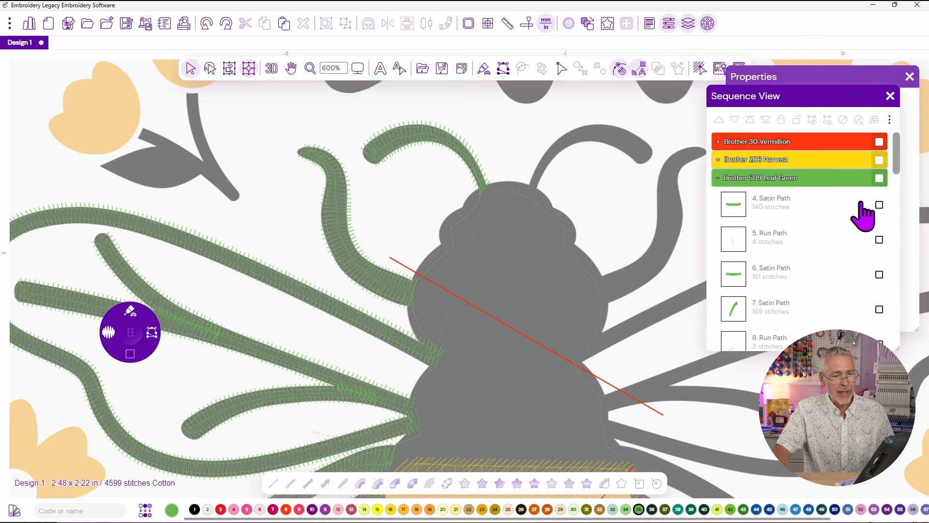
drag(898, 166, 903, 189)
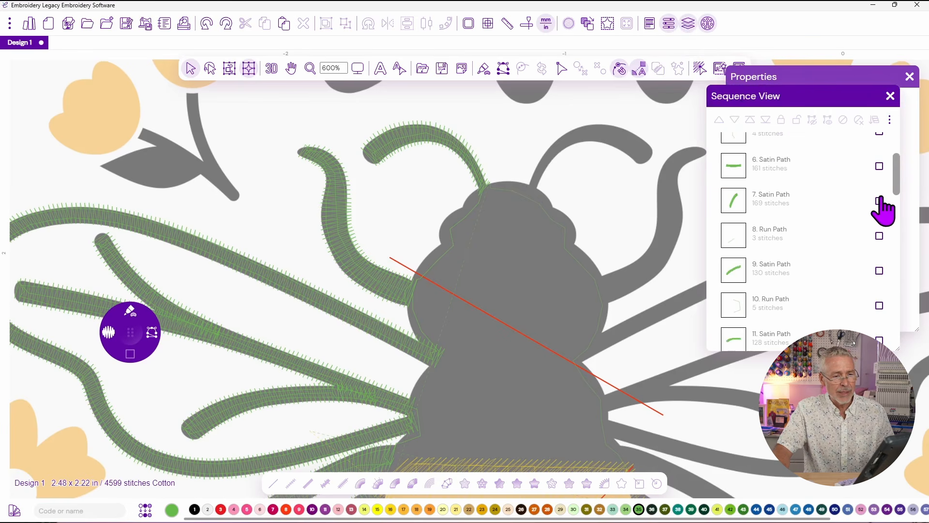
click(879, 201)
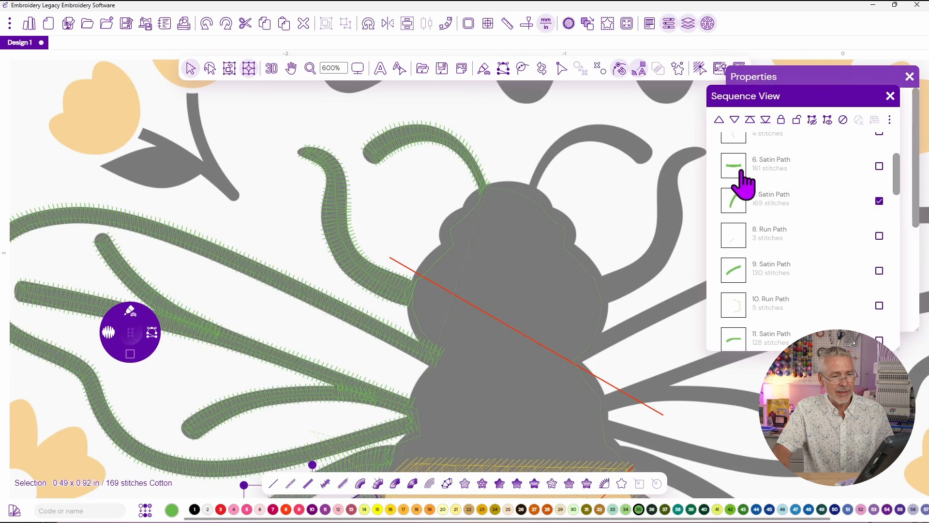
drag(899, 185, 900, 343)
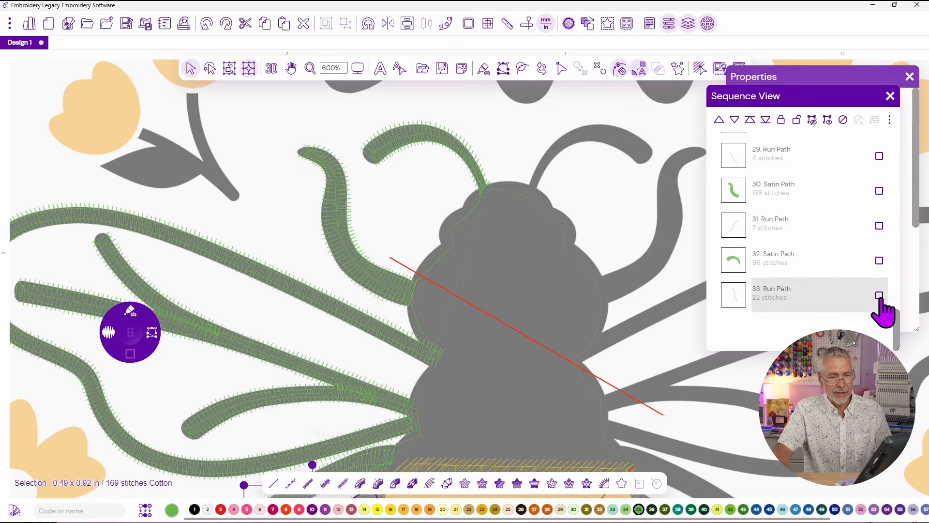
shift+click(879, 296)
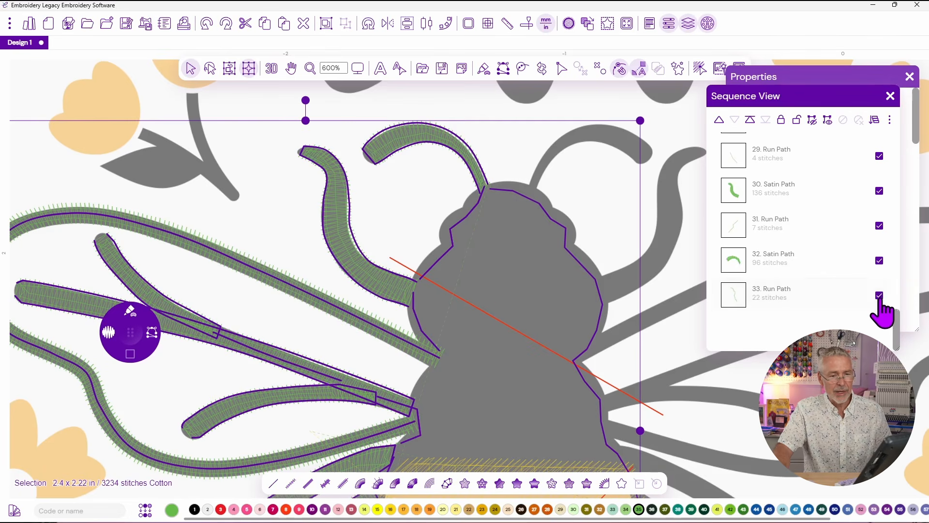
right_click(389, 288)
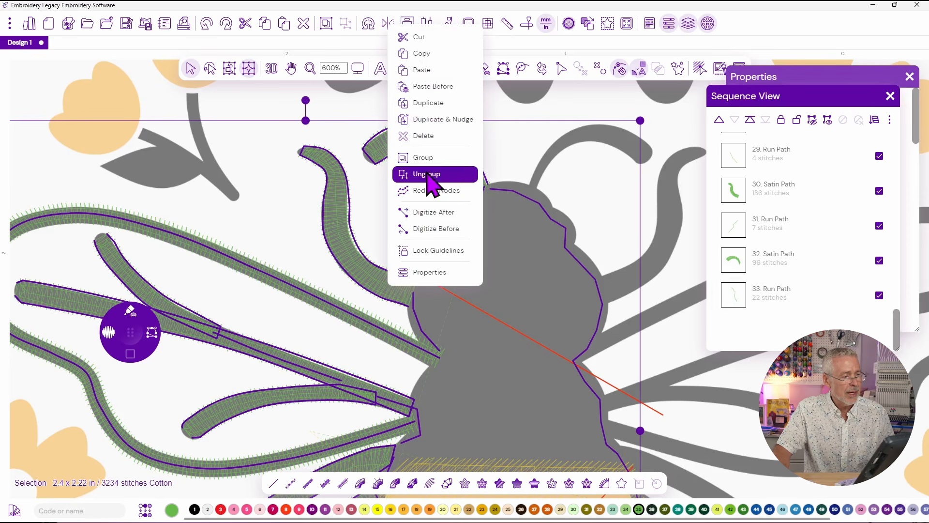
click(421, 102)
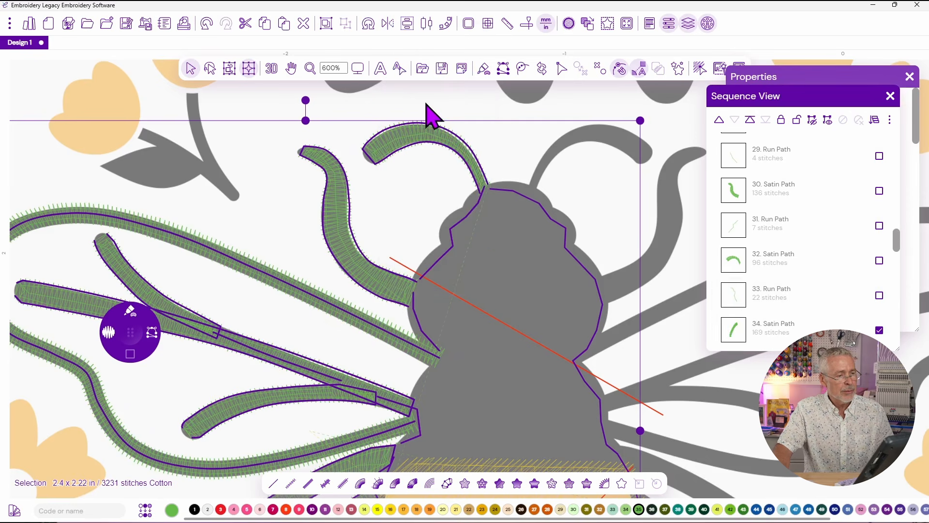
Step: Flip the duplicated legs, wing and antenna horizontally and align them over the artwork on the bee's right side
click(391, 24)
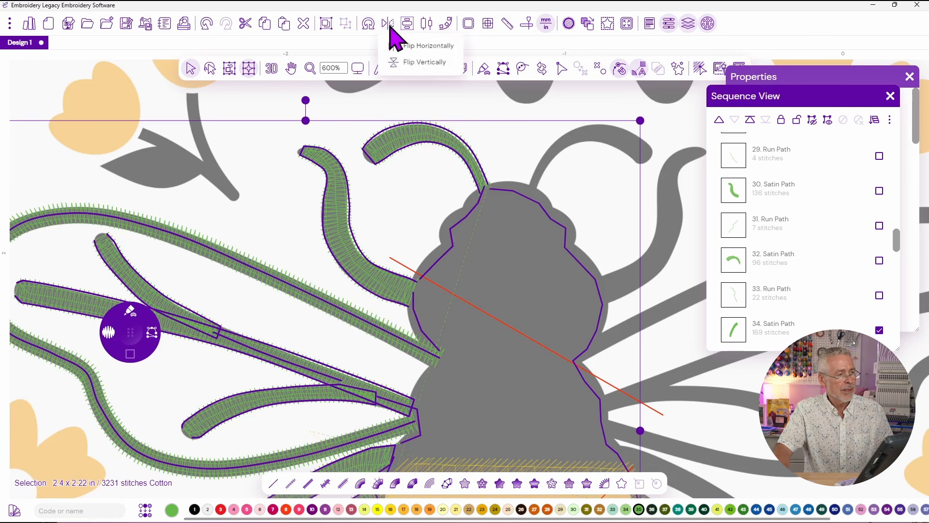
click(409, 46)
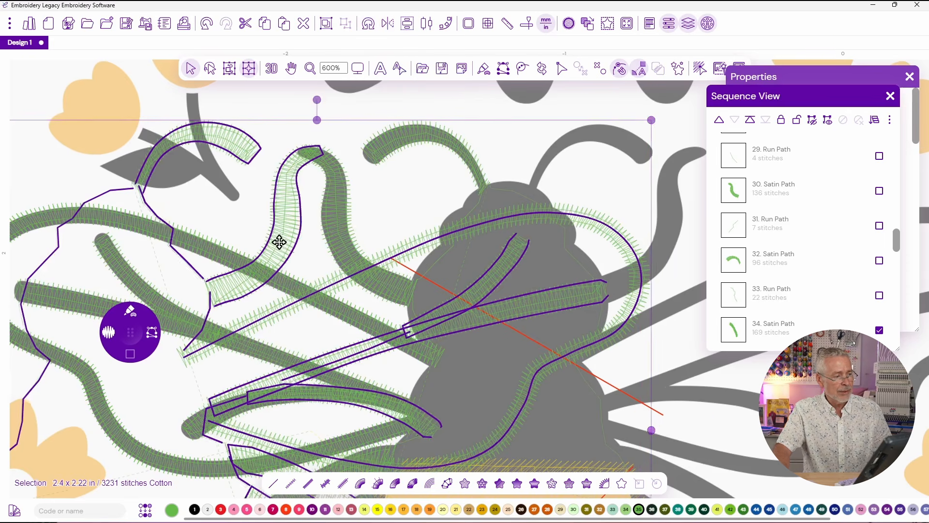
drag(280, 238, 672, 245)
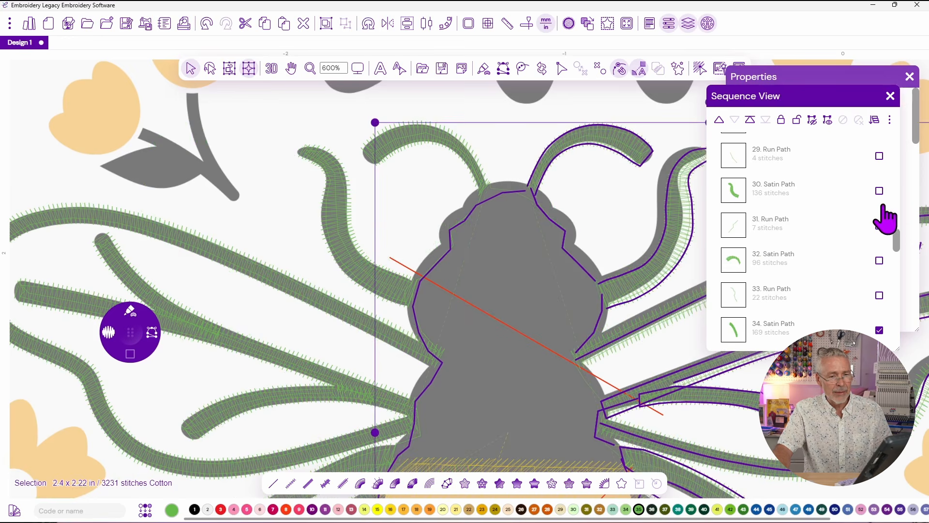
Step: Delete the mirrored copy of the long body-edge run stitch, run path 60 at the end of the sequence
drag(895, 240, 900, 328)
click(346, 251)
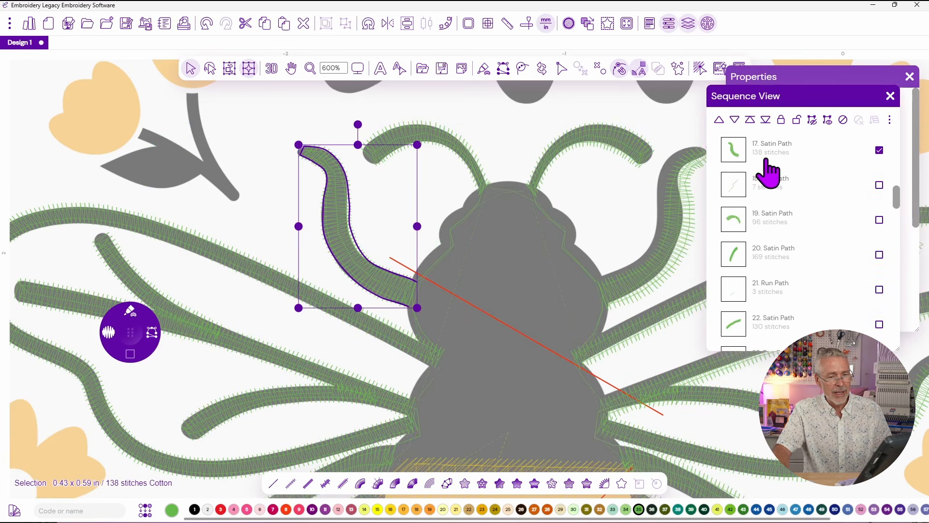
drag(878, 152, 880, 159)
click(880, 152)
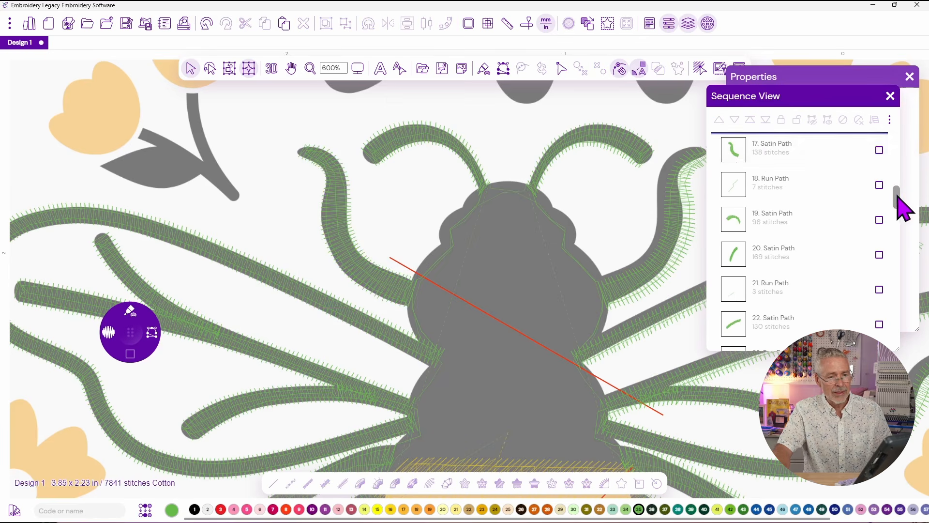
drag(896, 198, 914, 349)
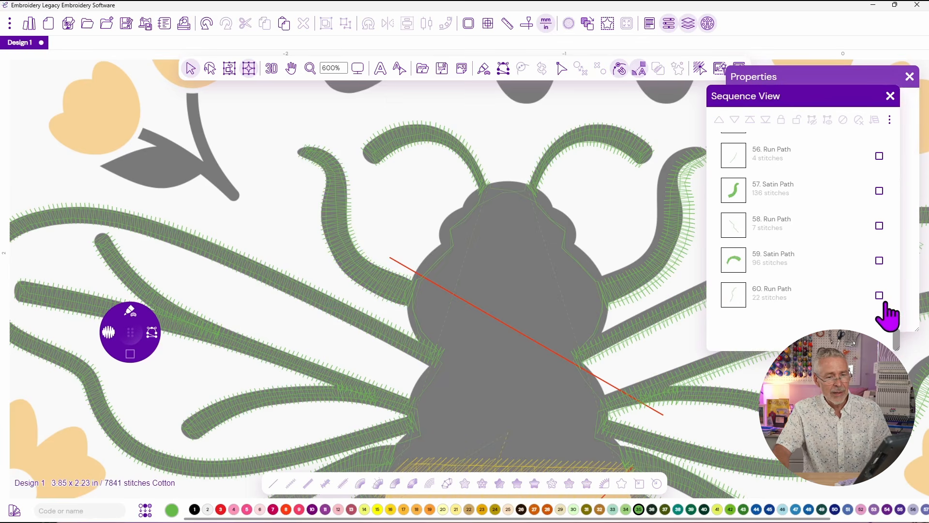
click(879, 296)
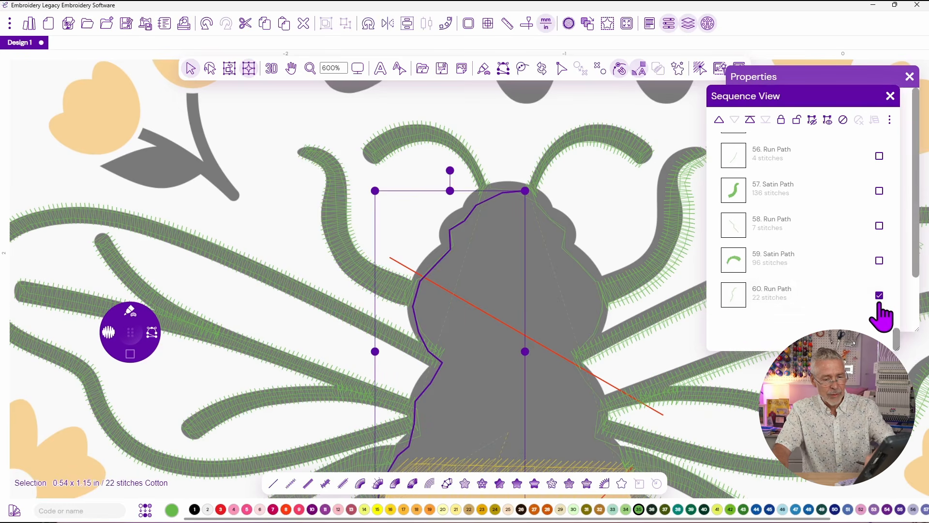
key(Delete)
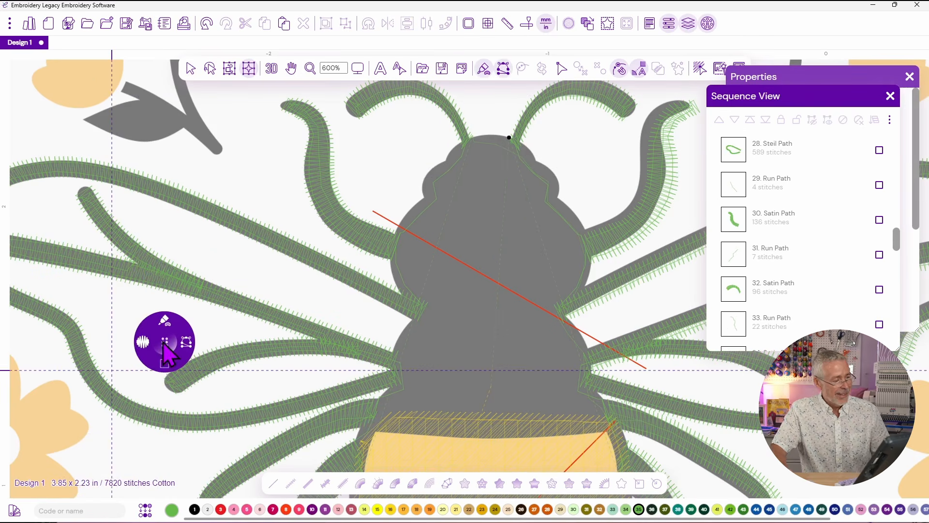
Step: Digitize the bee's head and thorax as a closed fill shape with its stitch angle along the diagonal red guide line
drag(165, 342, 132, 338)
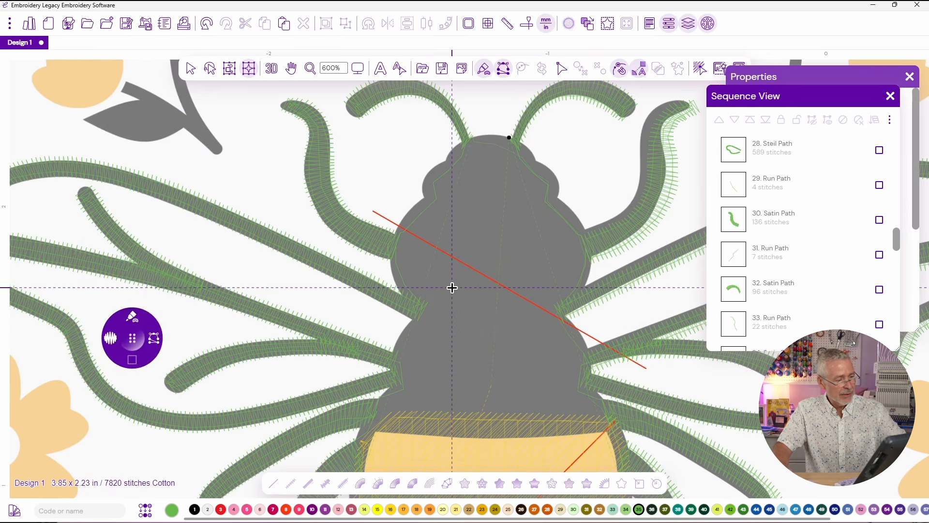
click(137, 323)
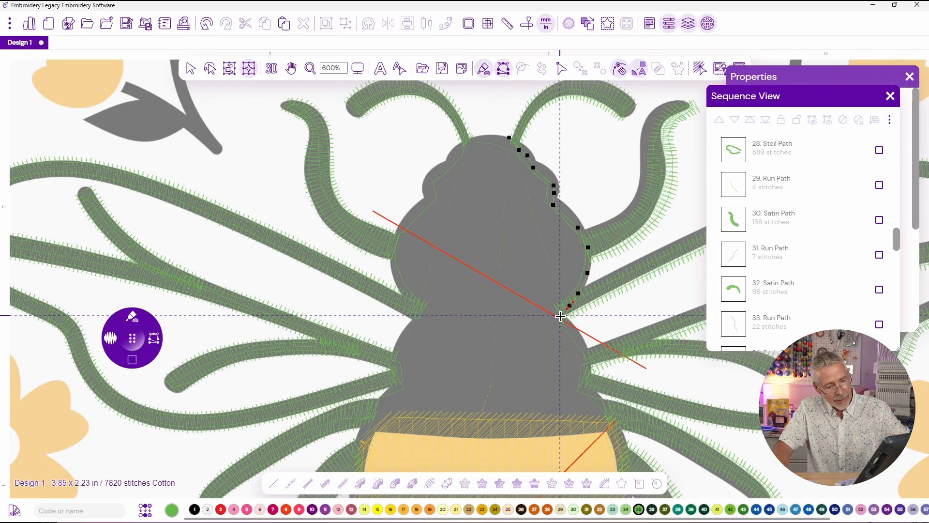
click(576, 335)
click(586, 363)
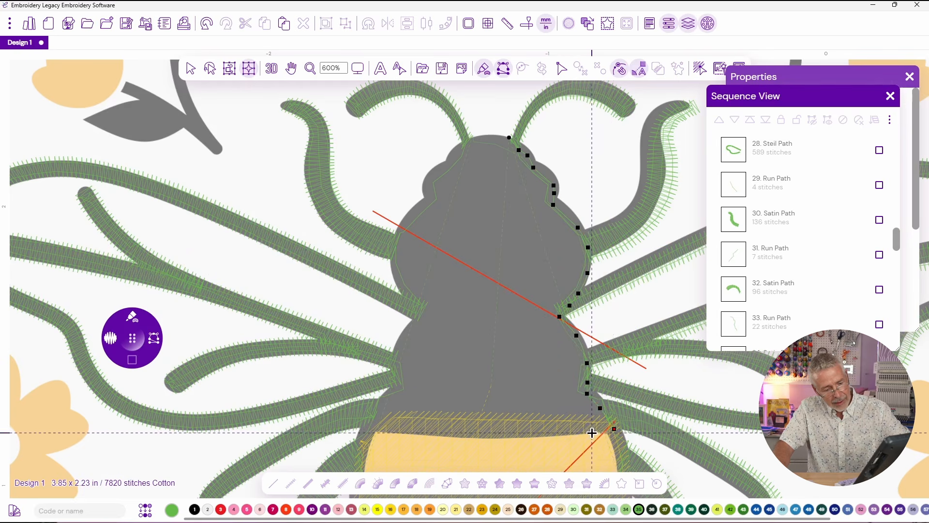
click(509, 437)
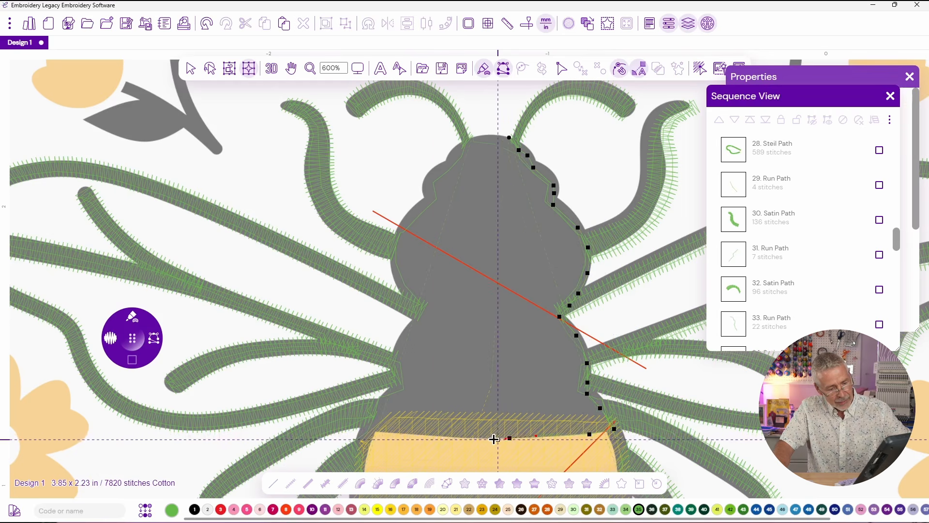
click(388, 431)
click(374, 432)
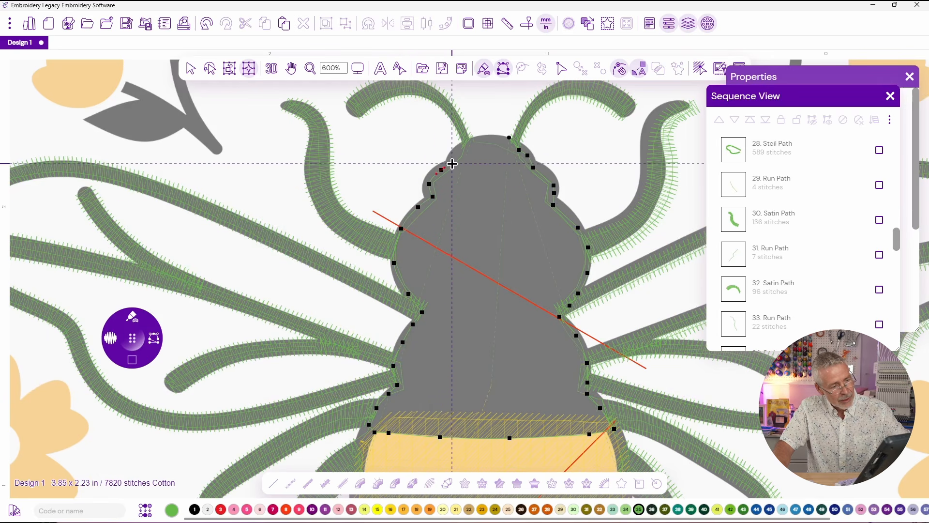
click(500, 142)
right_click(504, 148)
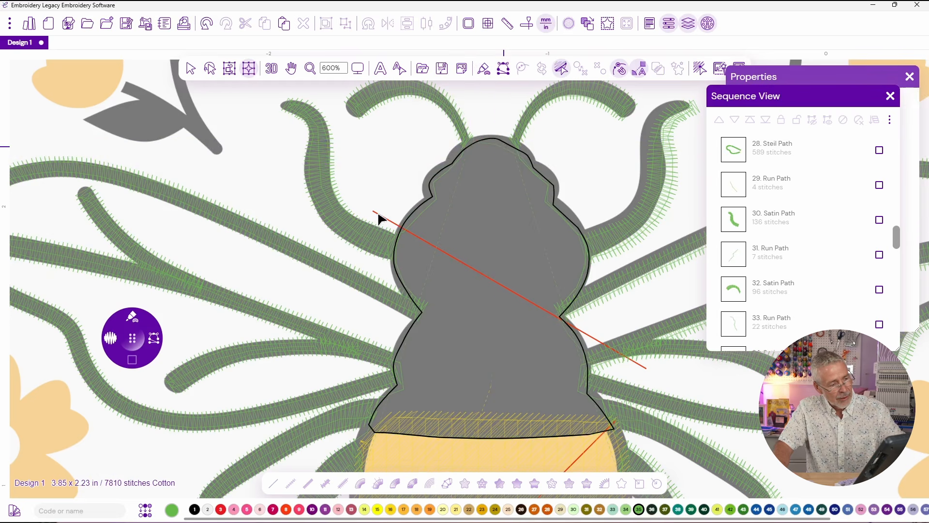
drag(402, 227, 559, 325)
key(Return)
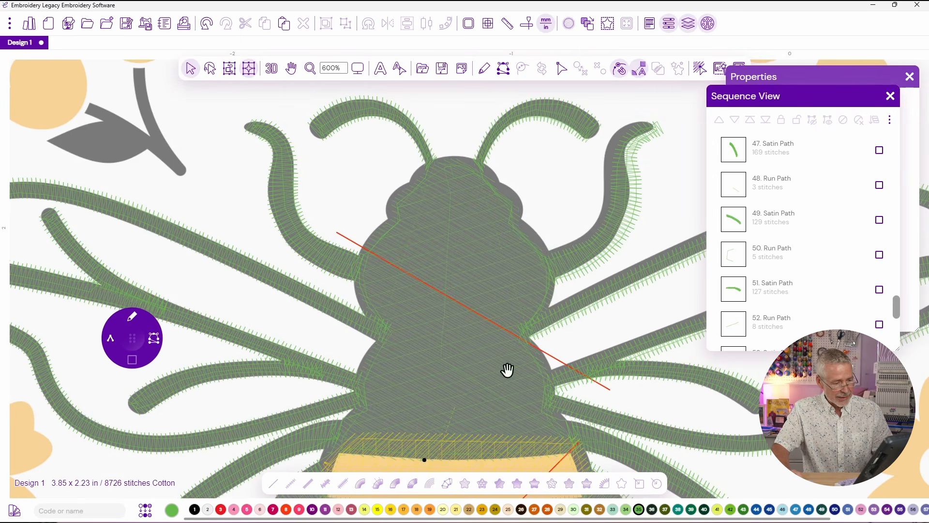
Step: Select the lowest green abdomen stripe, satin path 4, and set new objects to digitize before it
drag(507, 371, 514, 103)
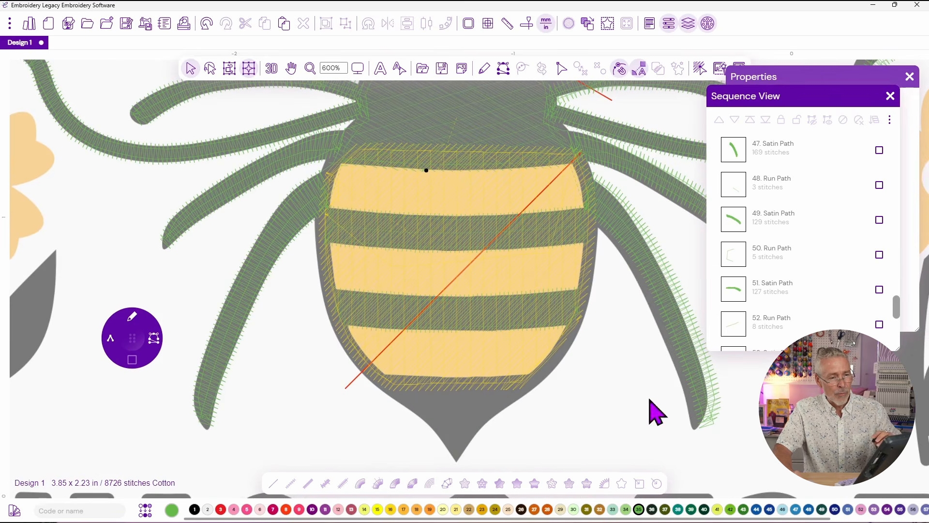
drag(896, 309, 896, 150)
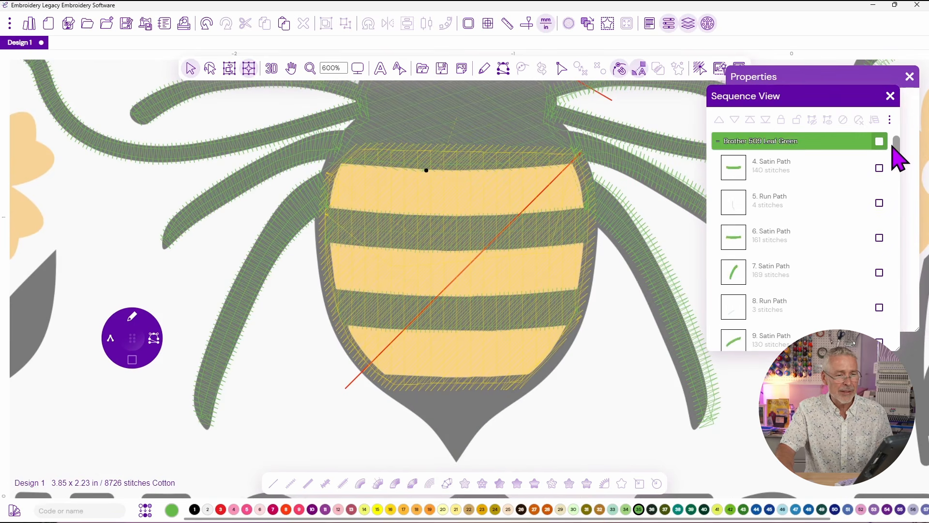
click(765, 175)
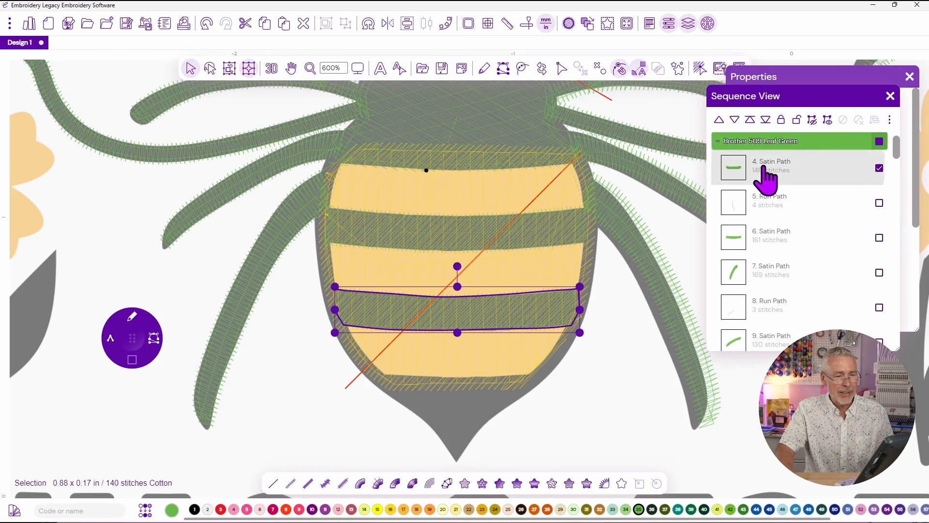
right_click(541, 320)
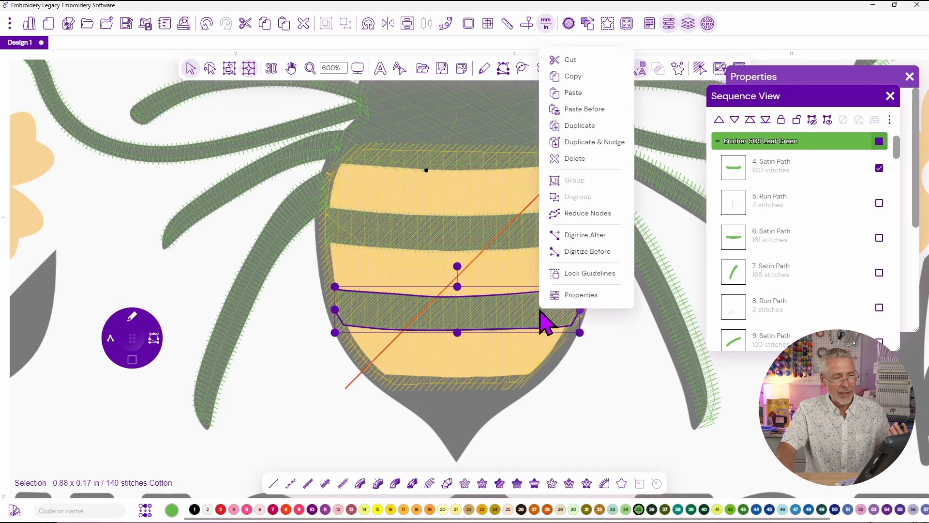
click(588, 254)
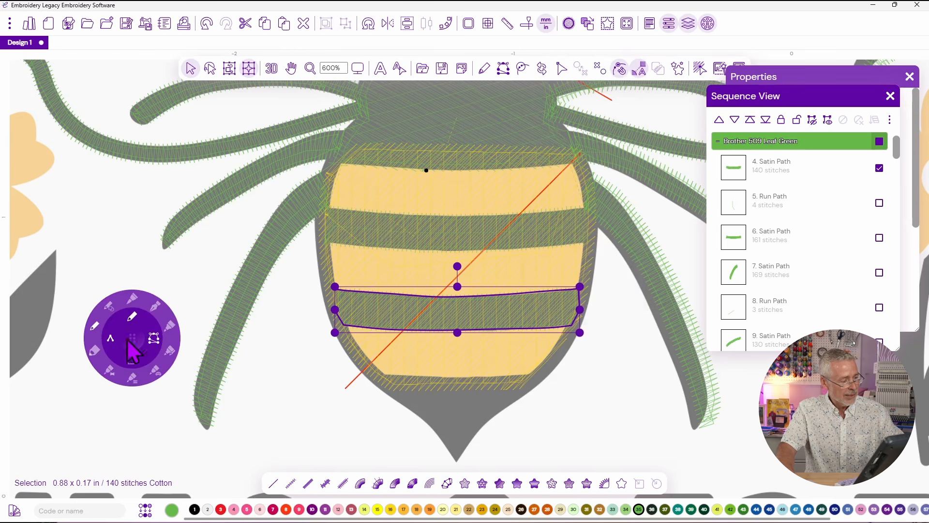
Step: Draw a closed satin outline for the stinger, from below the lowest yellow stripe down to the pointed tip
click(133, 326)
click(140, 381)
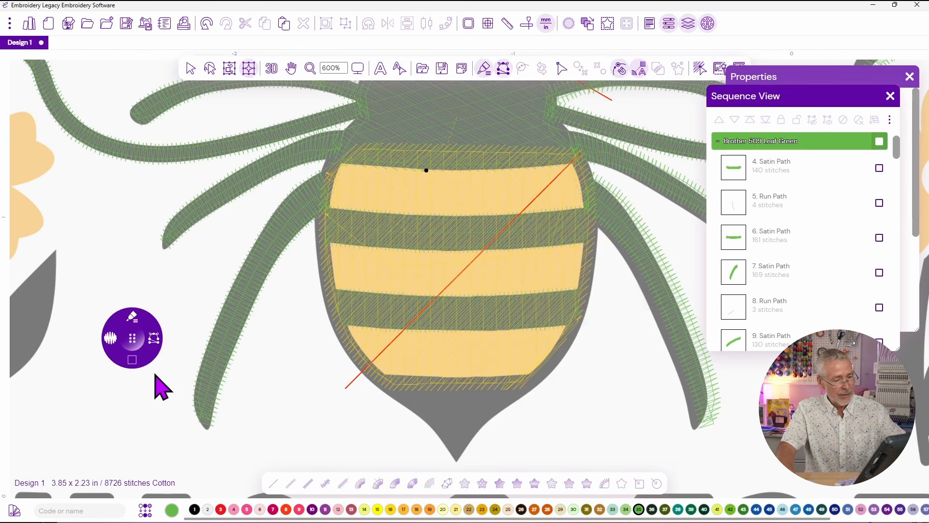
click(490, 376)
click(429, 376)
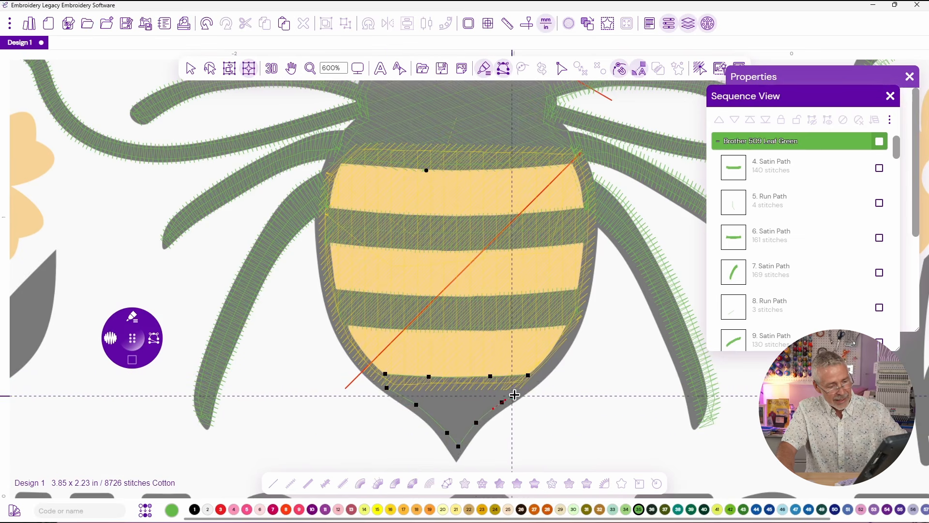
click(529, 390)
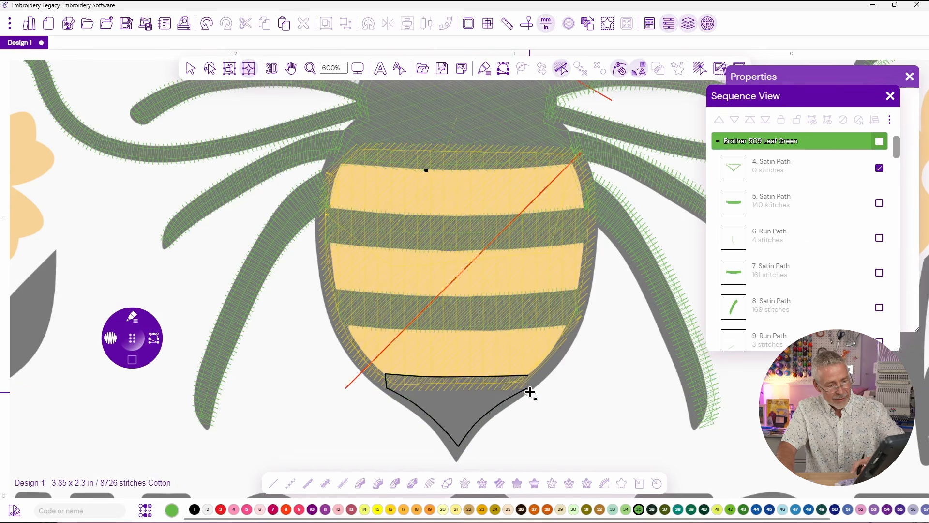
Step: Add stitch direction lines across the stinger's middle and left edge, and generate its satin stitches
click(455, 376)
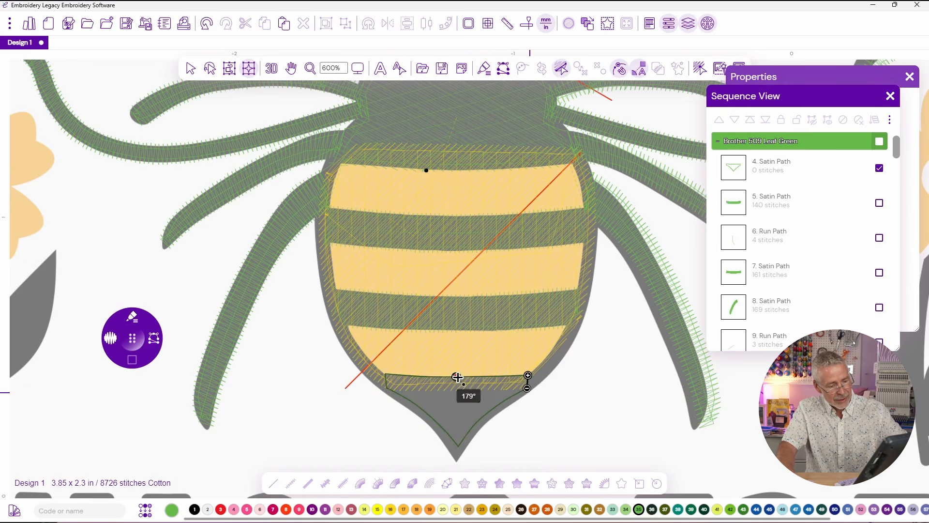
click(458, 446)
click(387, 373)
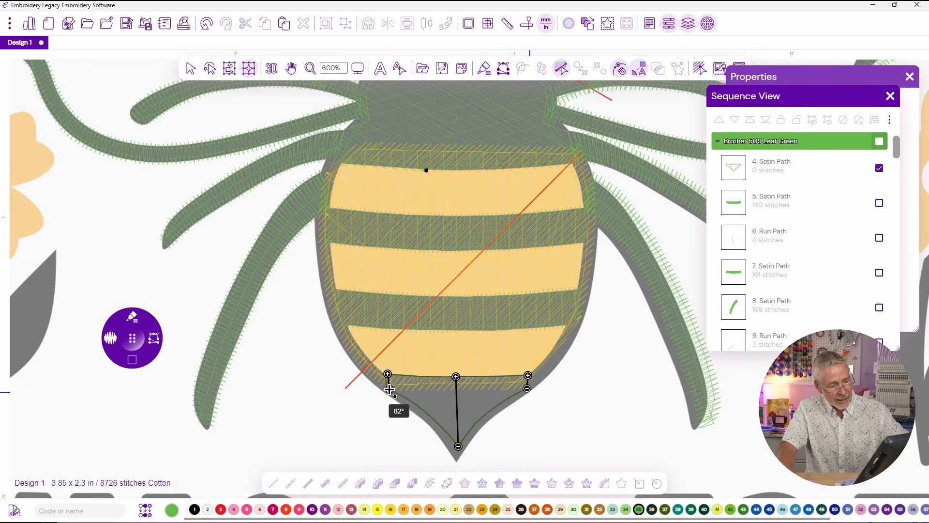
click(388, 389)
key(Return)
key(Return)
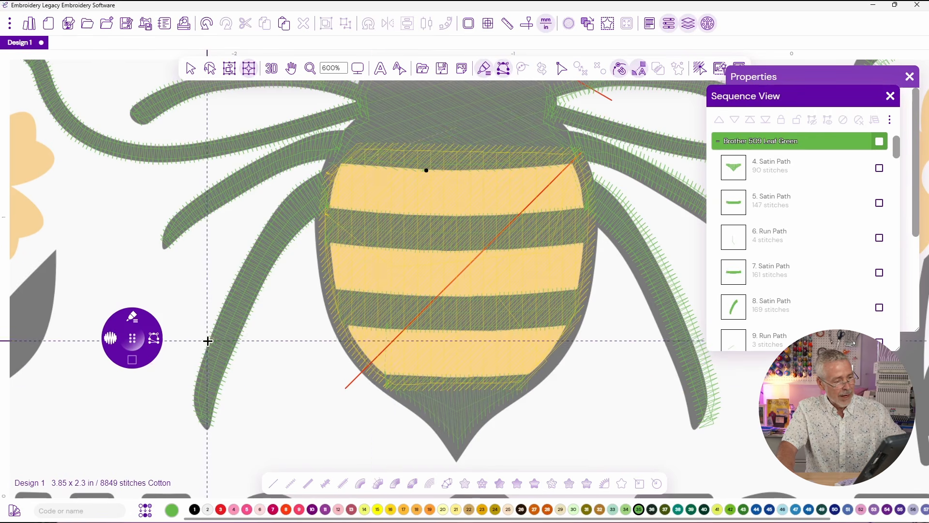
Step: Digitize a connecting run stitch from the stinger's upper-left corner along the abdomen edge to the lowest green stripe
click(132, 317)
click(95, 325)
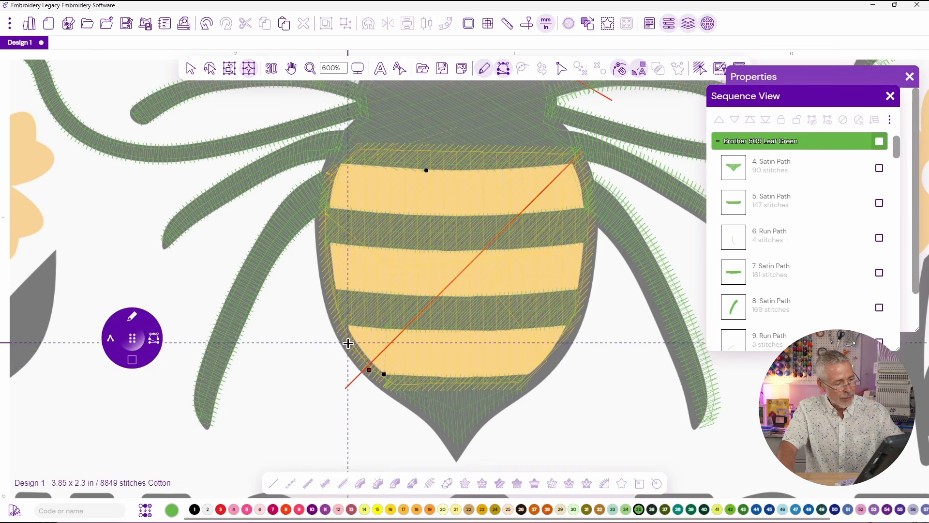
right_click(344, 318)
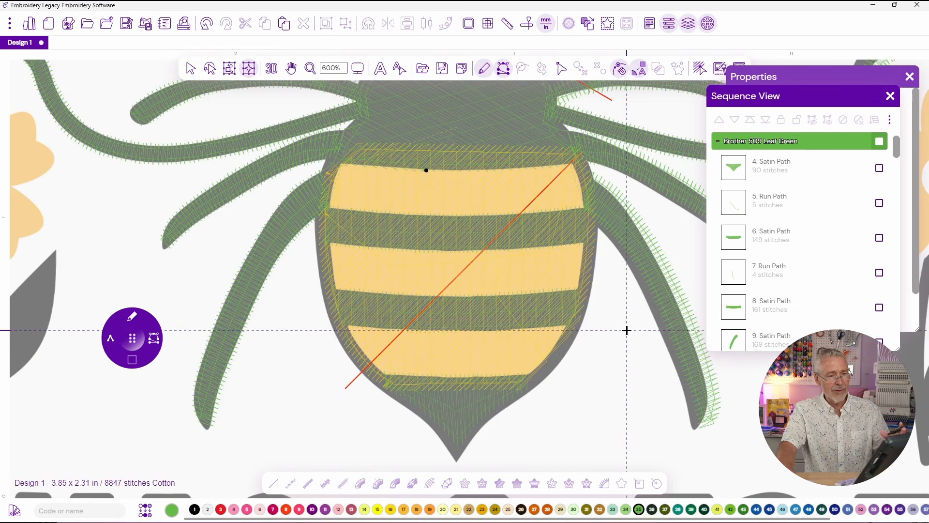
Step: Select the head and thorax fill, path 62 at the end of the sequence, and set new objects to digitize after it
scroll(730, 244, down, 15)
drag(501, 189, 509, 465)
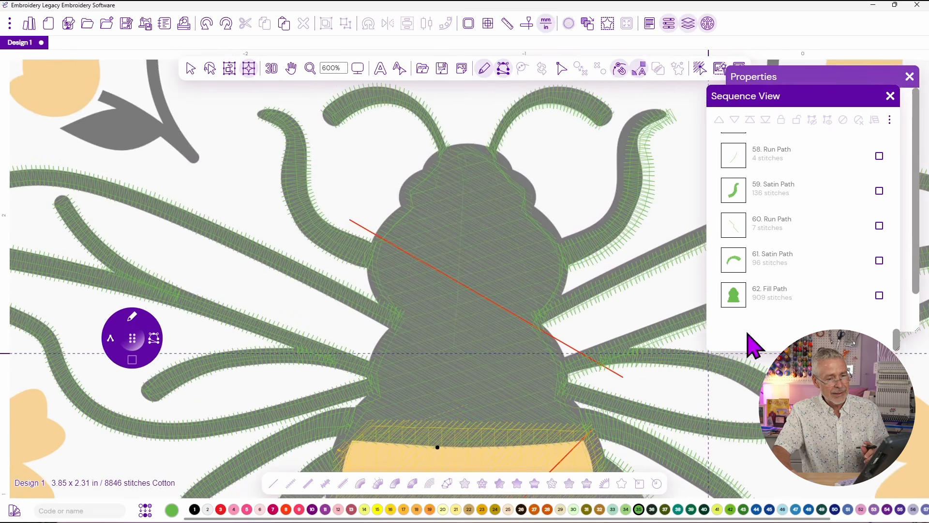
click(761, 297)
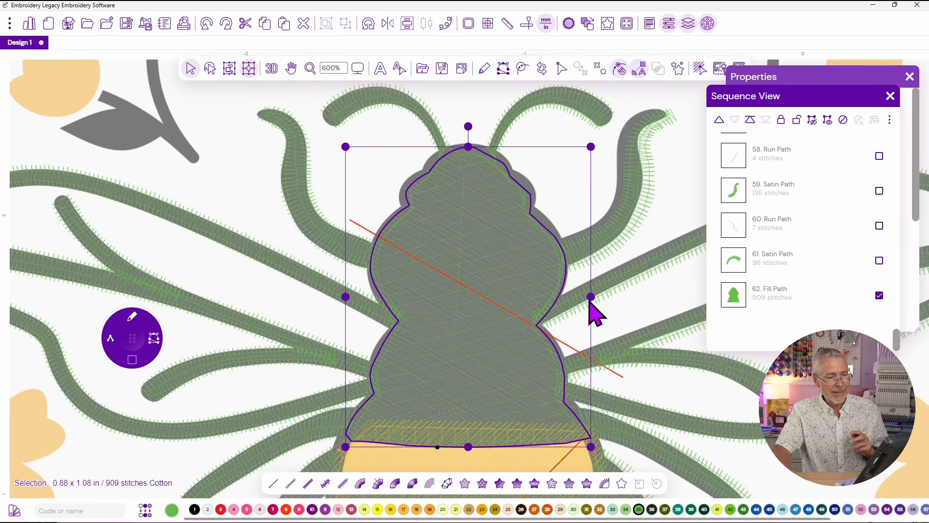
right_click(514, 314)
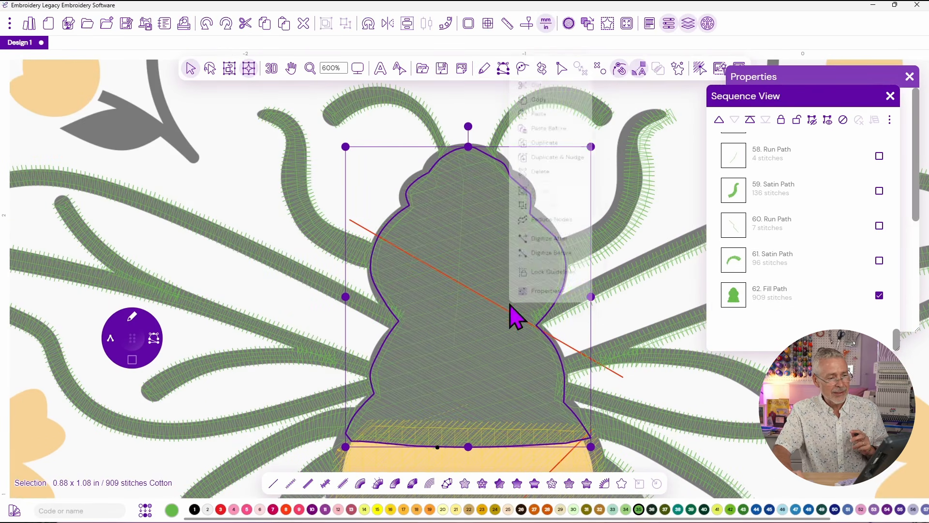
click(554, 233)
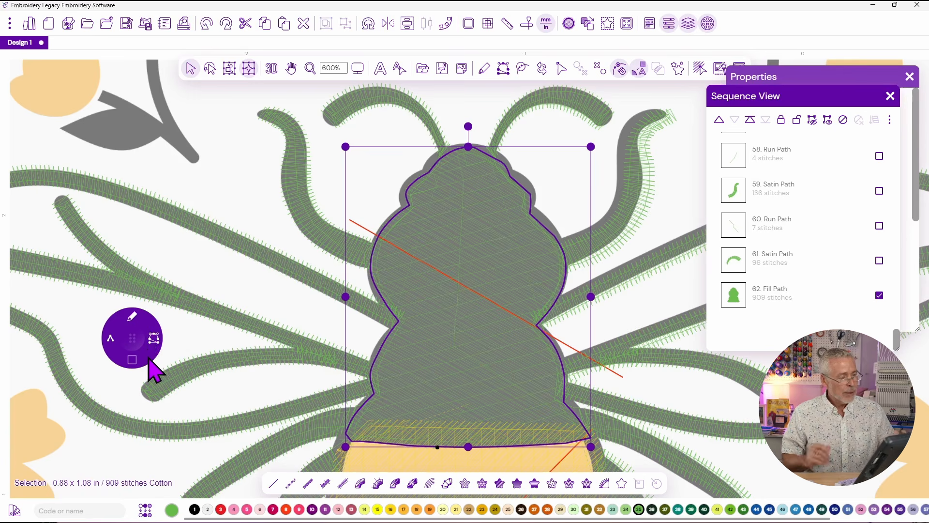
Step: Digitize a steil border around the whole bee body, from the head down the right side, around the stinger and back up the left
click(133, 316)
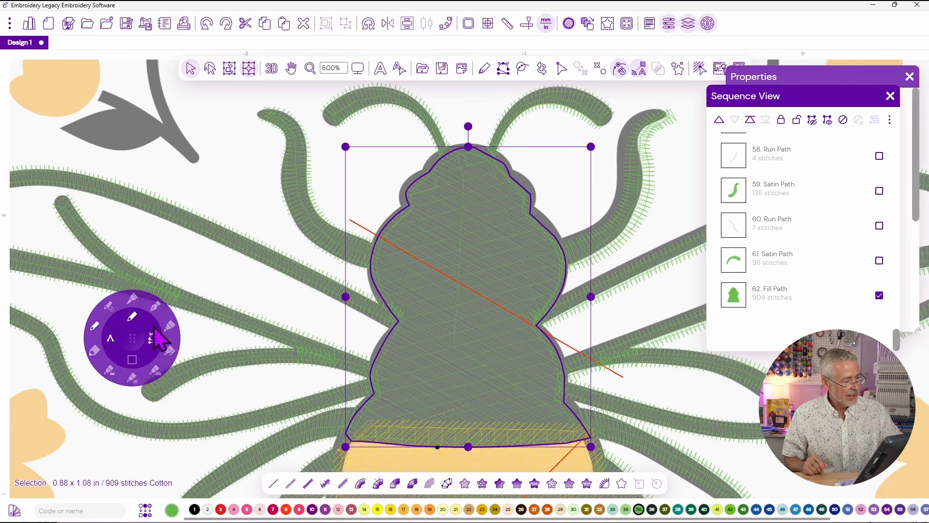
click(171, 327)
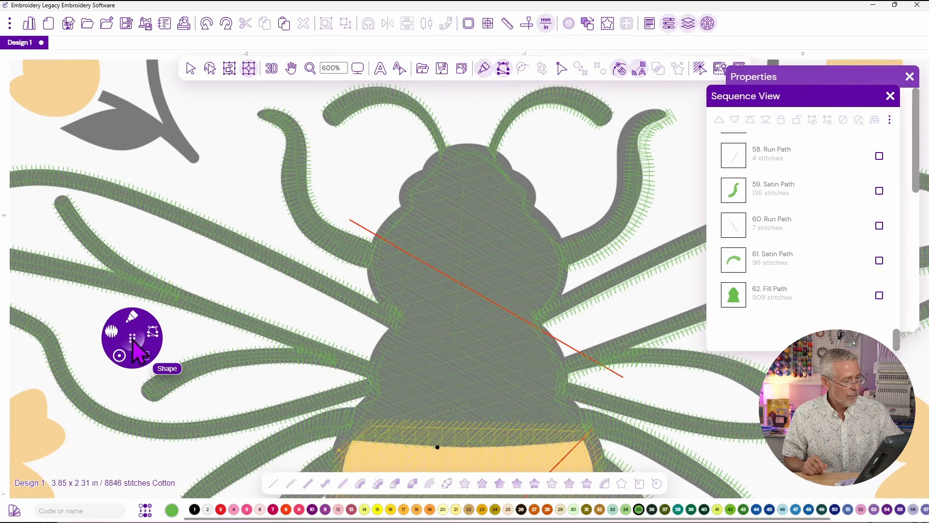
click(120, 356)
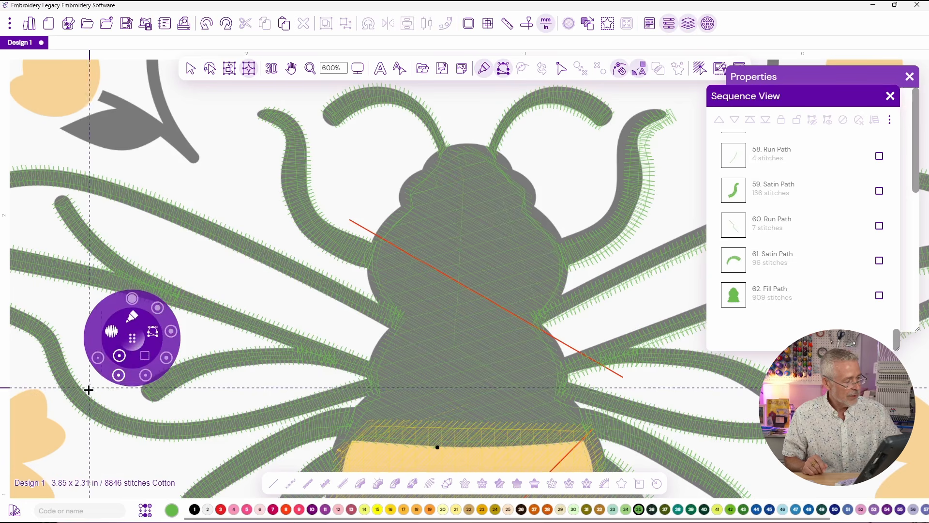
click(119, 376)
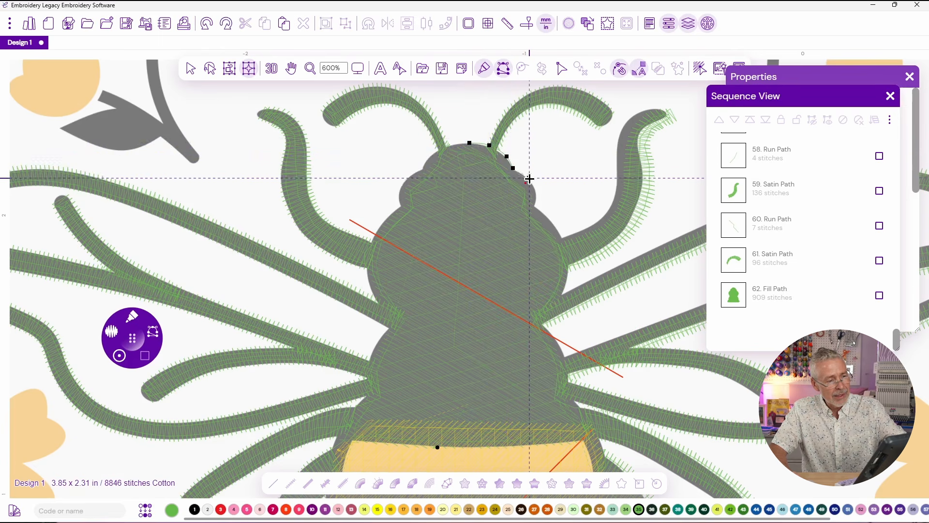
click(569, 249)
click(543, 324)
click(560, 341)
click(569, 370)
click(569, 396)
click(583, 410)
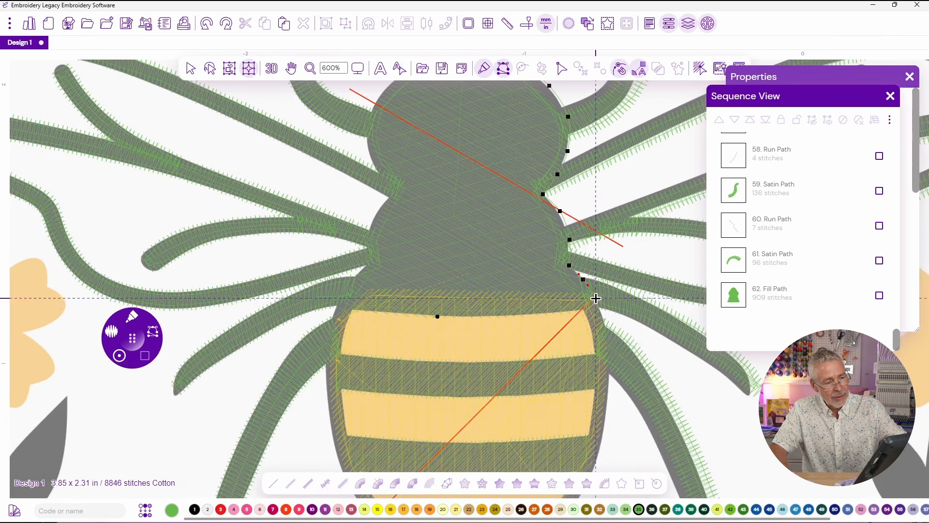
click(596, 299)
click(608, 338)
click(490, 405)
click(468, 433)
click(451, 407)
click(417, 378)
click(378, 346)
click(342, 296)
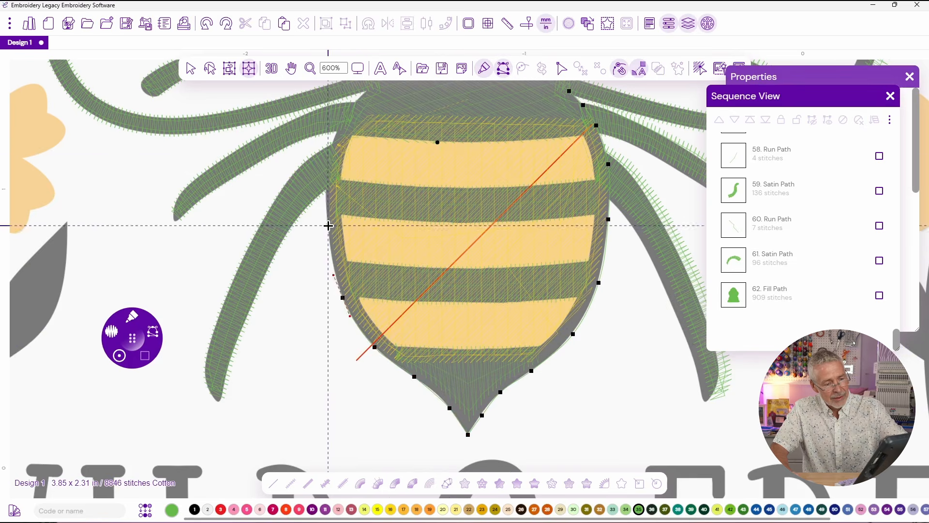
click(328, 223)
click(329, 154)
click(392, 236)
click(375, 210)
click(368, 166)
click(383, 135)
click(400, 177)
click(400, 160)
click(411, 146)
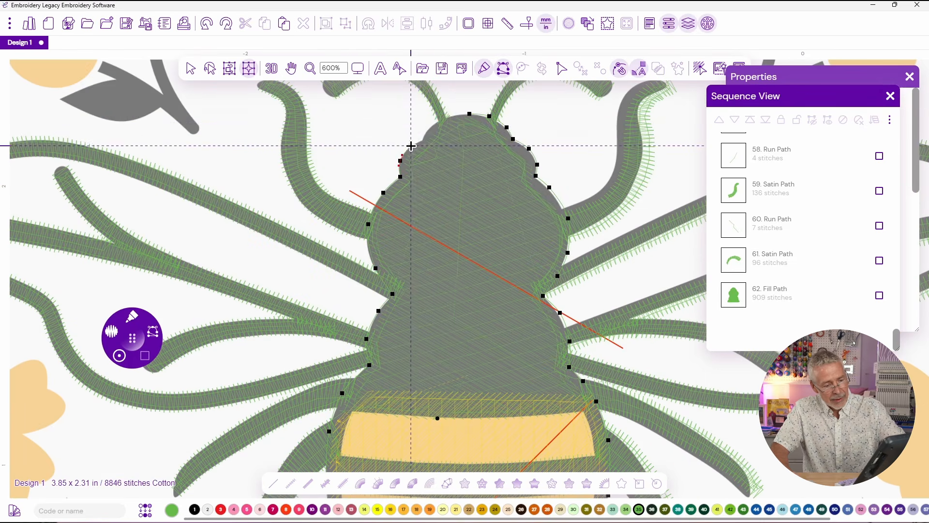
click(422, 140)
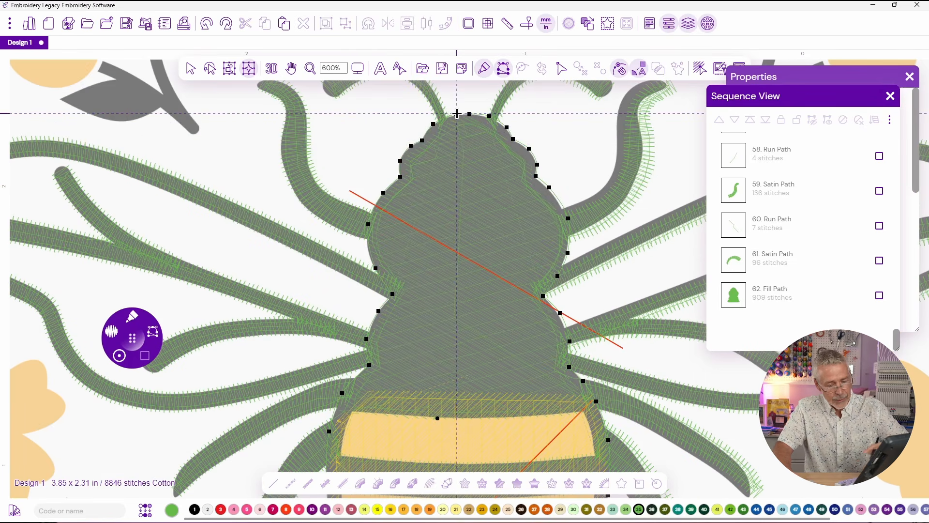
click(456, 114)
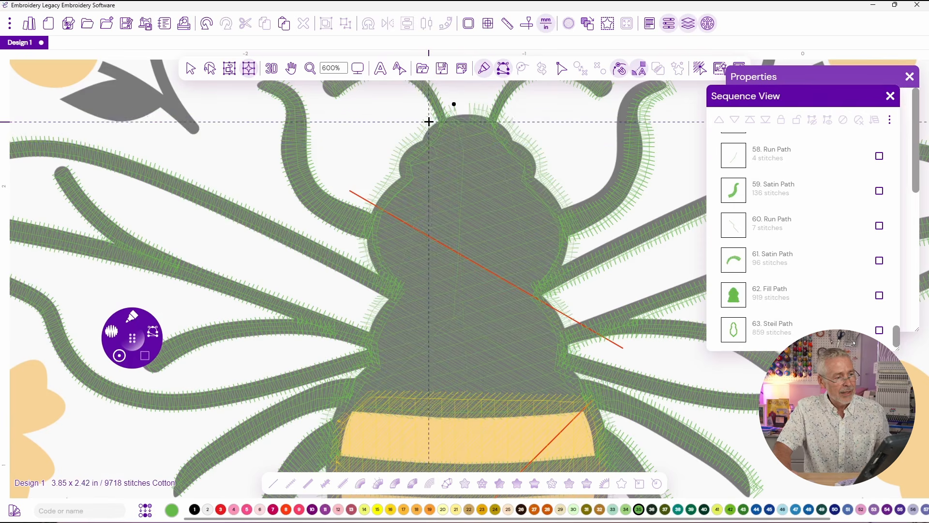
Step: Close the gap in the body's steil border, path 63, at the top of the head and check it in 3D
click(190, 69)
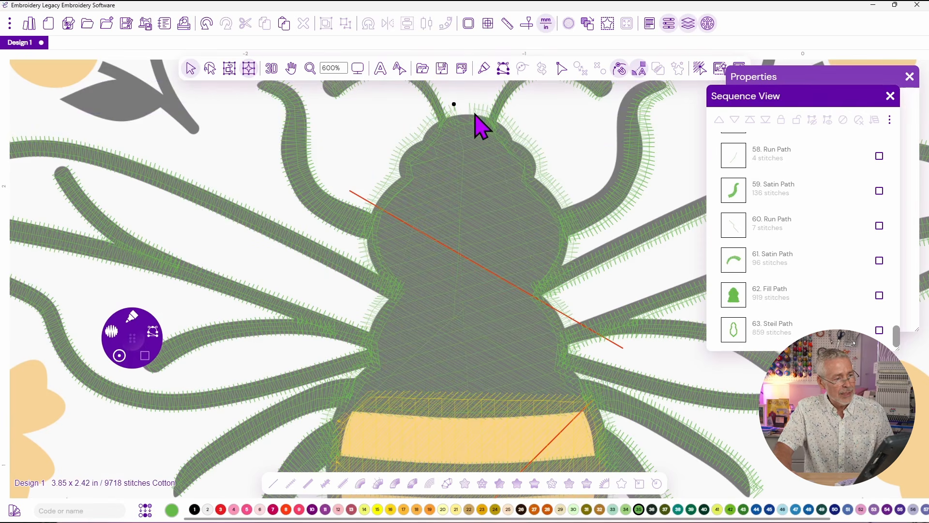
click(734, 328)
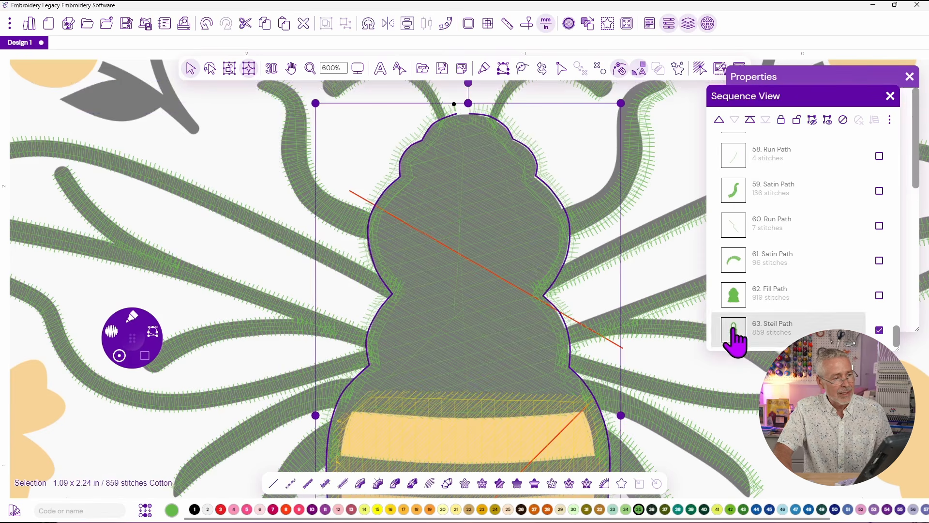
click(527, 70)
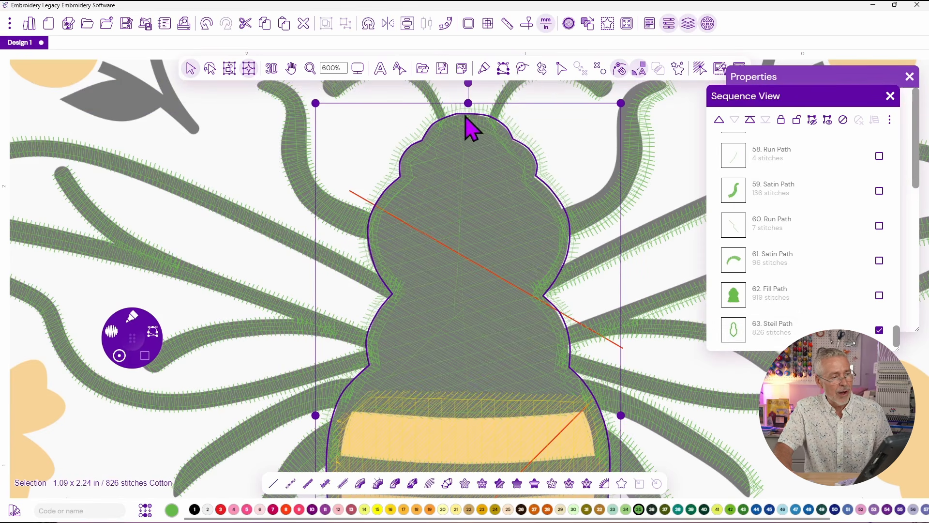
click(272, 69)
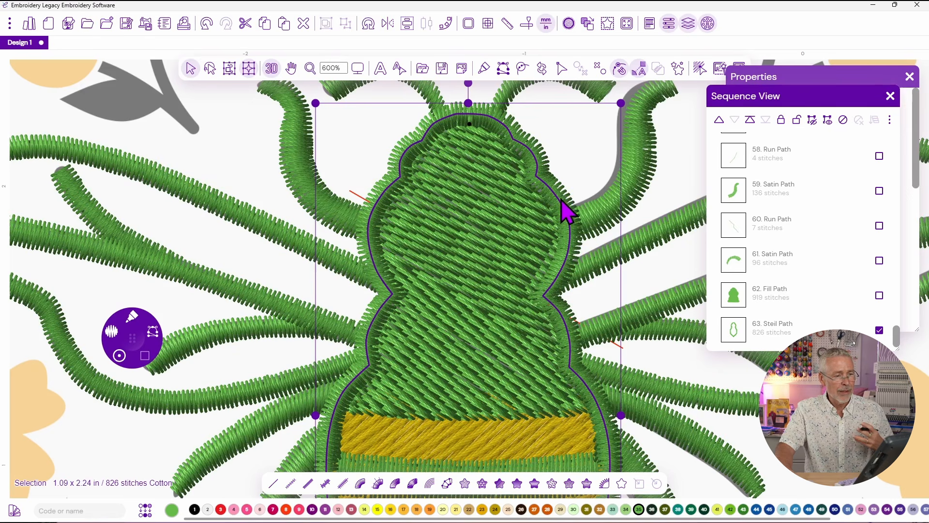
click(272, 70)
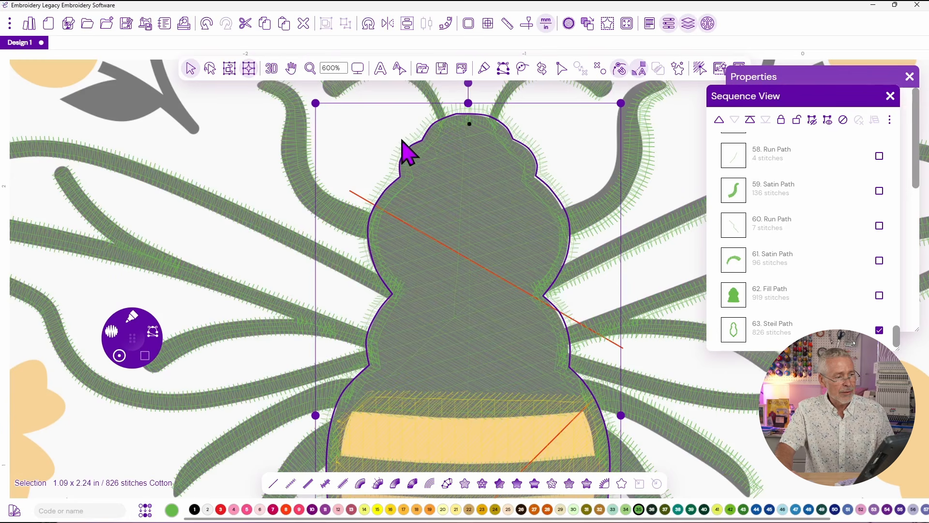
Step: Set the body's steil border inset to 100% and inspect the head and abdomen in 3D
click(782, 76)
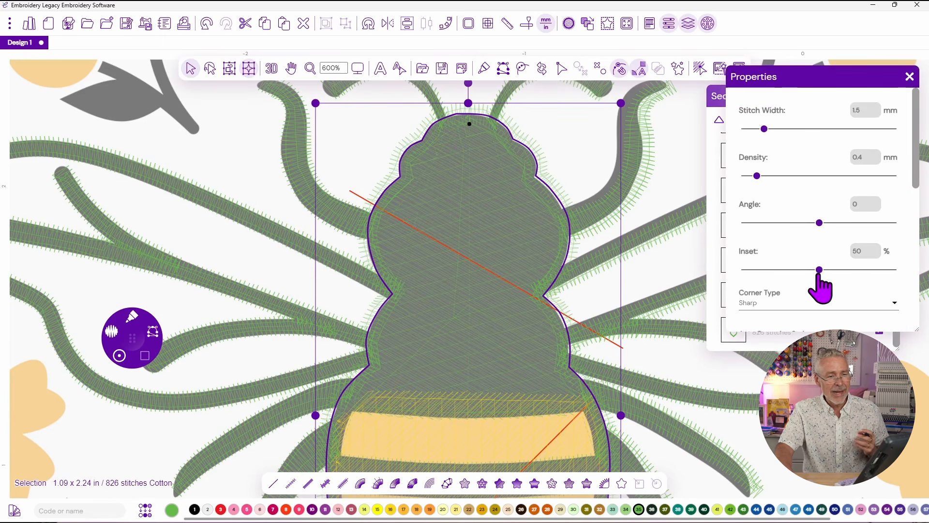
drag(819, 269, 893, 270)
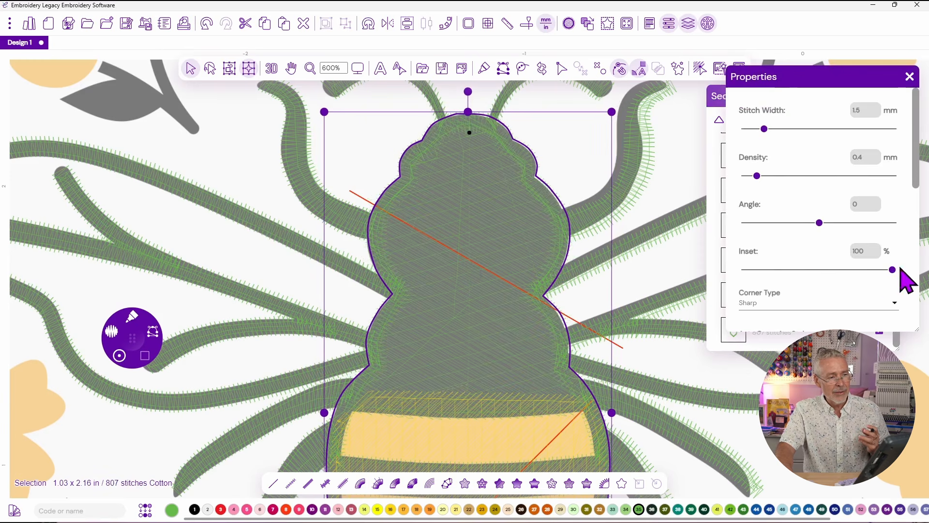
click(271, 168)
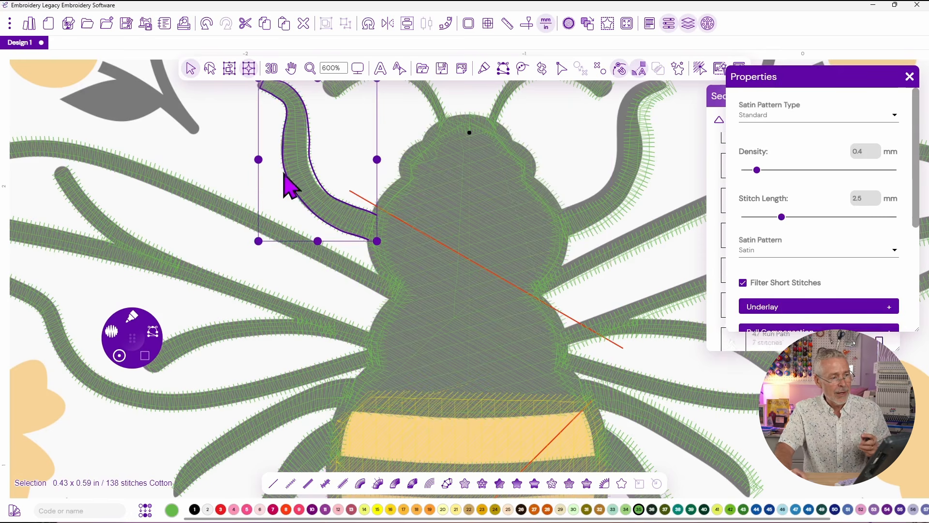
click(224, 144)
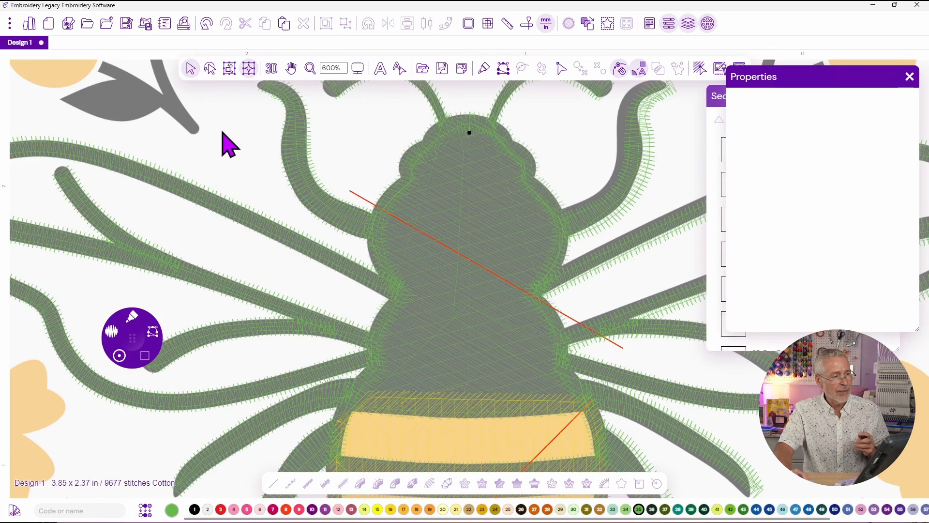
click(271, 69)
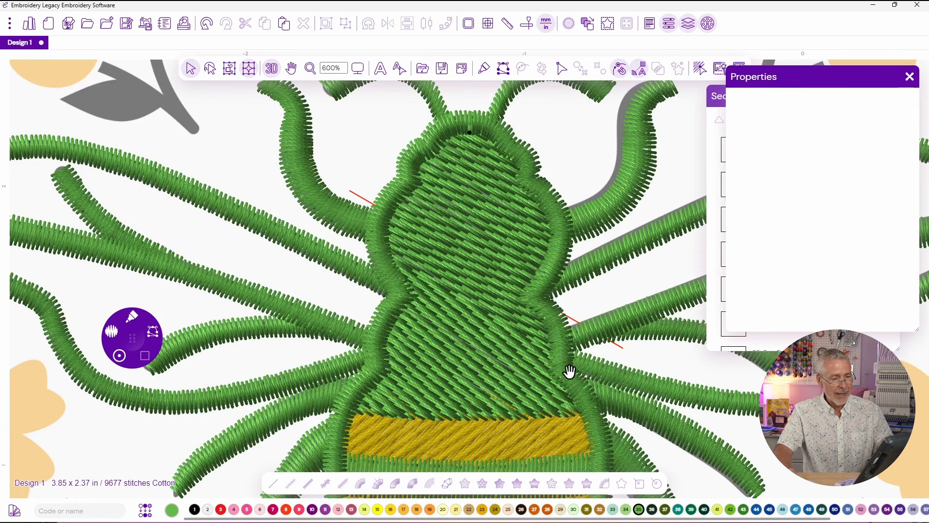
drag(498, 216, 491, 149)
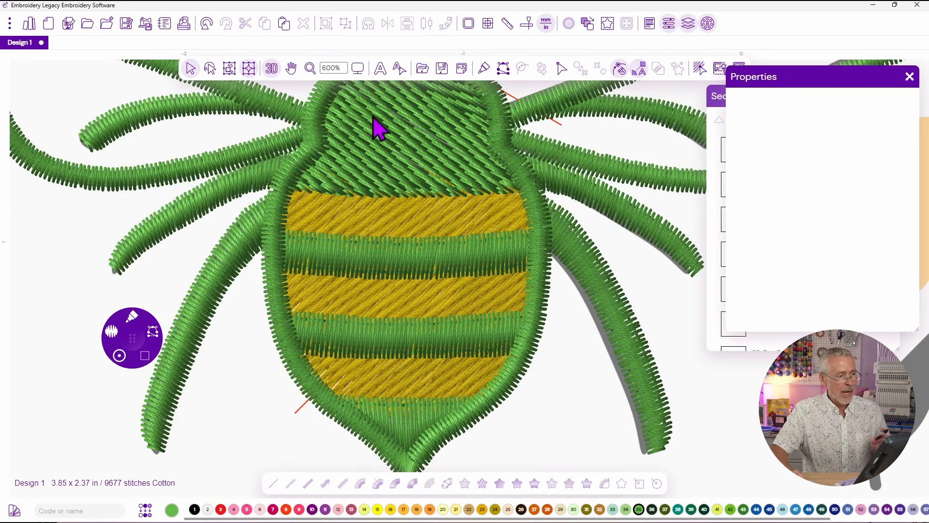
Step: Collapse the Brother 509 Leaf Green color group in the sequence
click(719, 99)
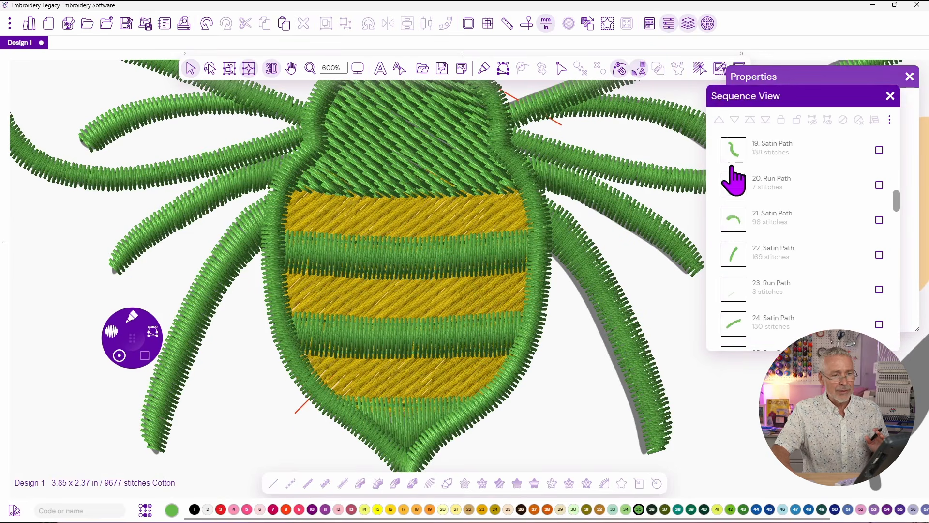
drag(895, 182, 898, 149)
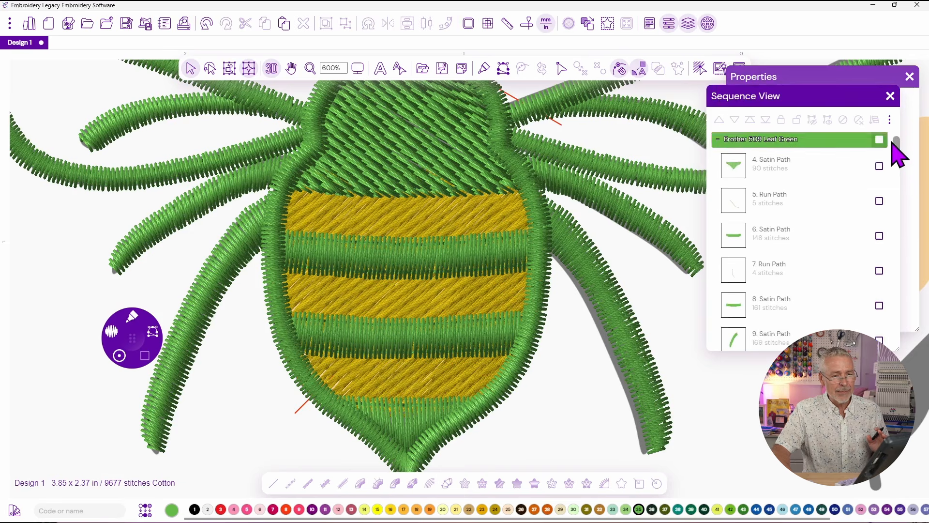
click(718, 178)
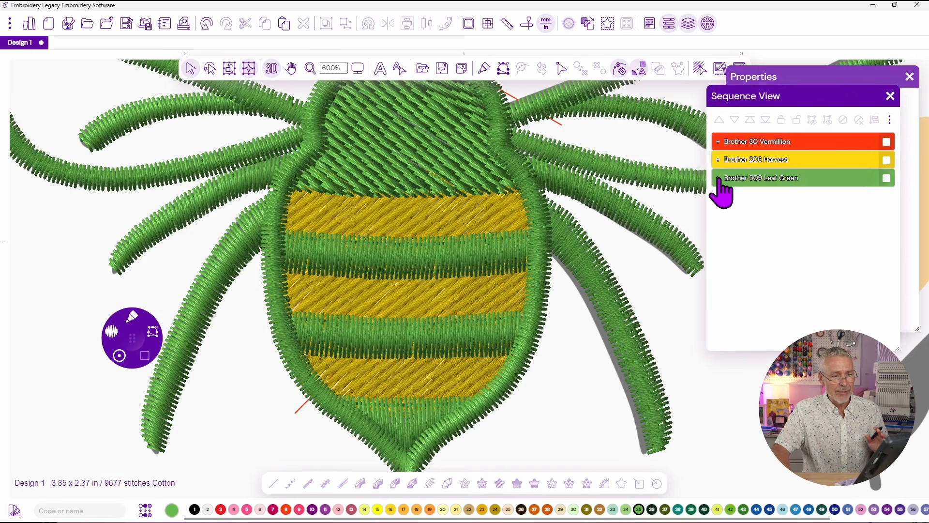
Step: Recolor the whole Brother 509 Leaf Green group to Brother 900 Black
click(886, 179)
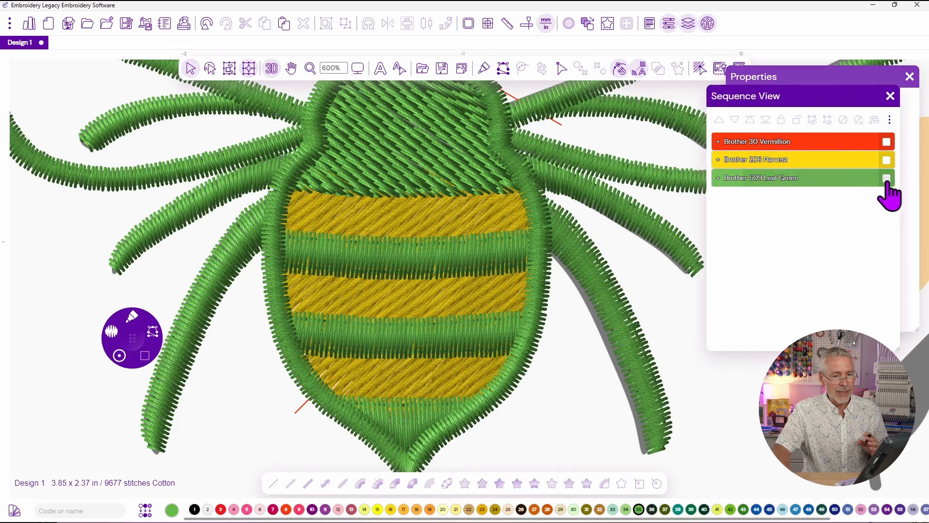
click(194, 509)
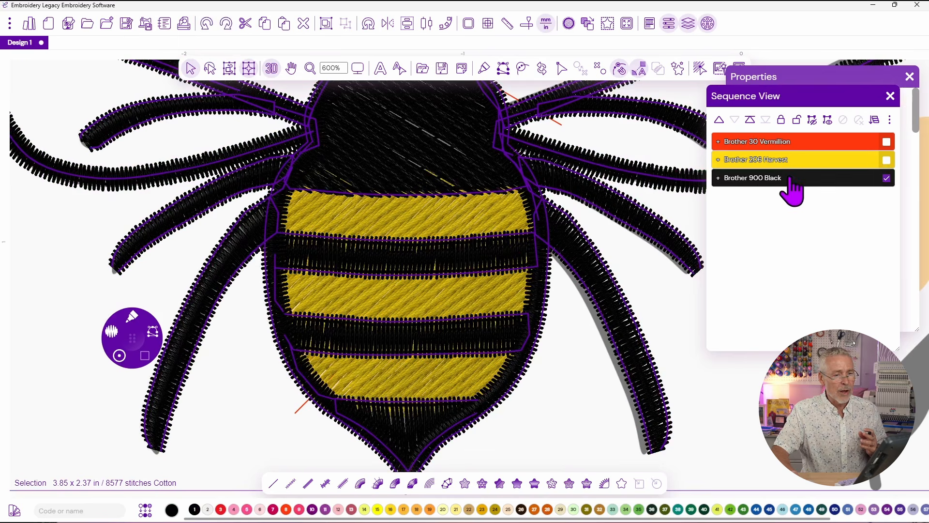
click(741, 406)
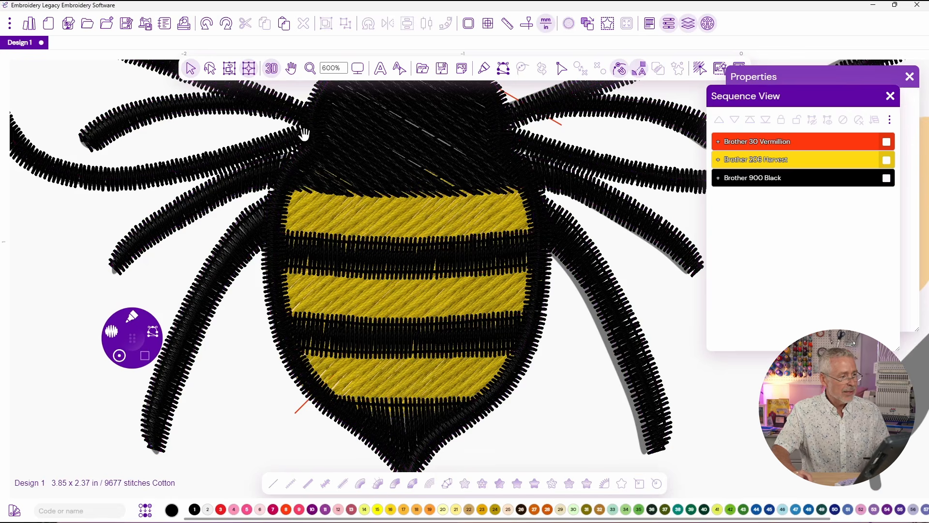
Step: Free-draw a Light Blue run path as loose zigzags across the left wing, lower section out to the tip, upper section back to the body
drag(304, 134, 404, 244)
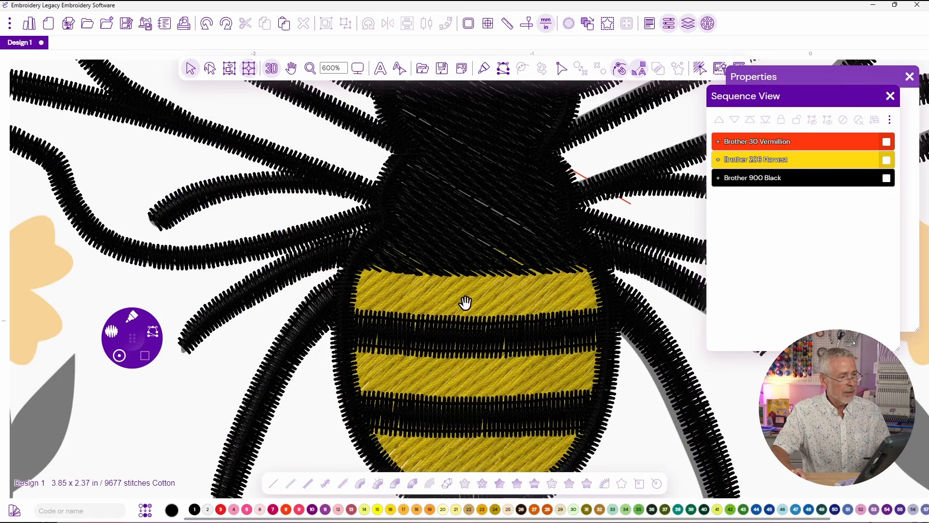
drag(465, 303, 478, 310)
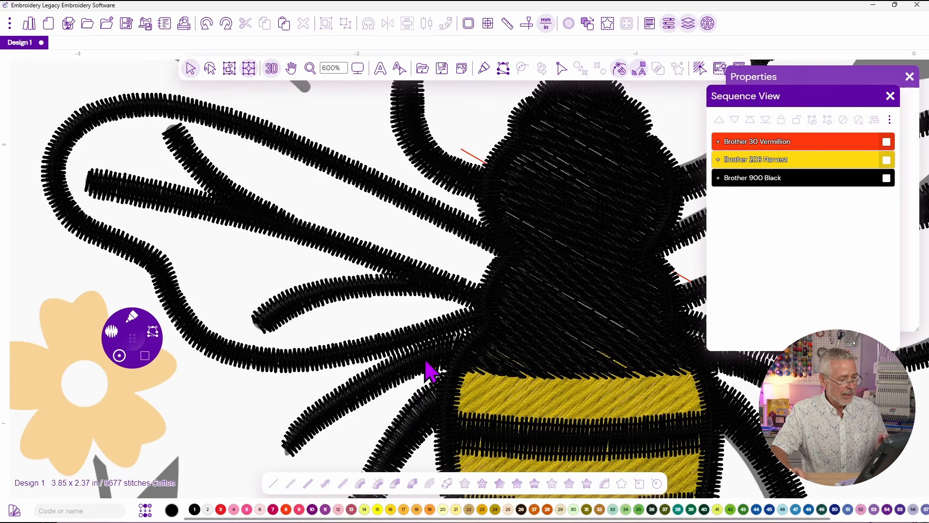
click(782, 509)
click(133, 317)
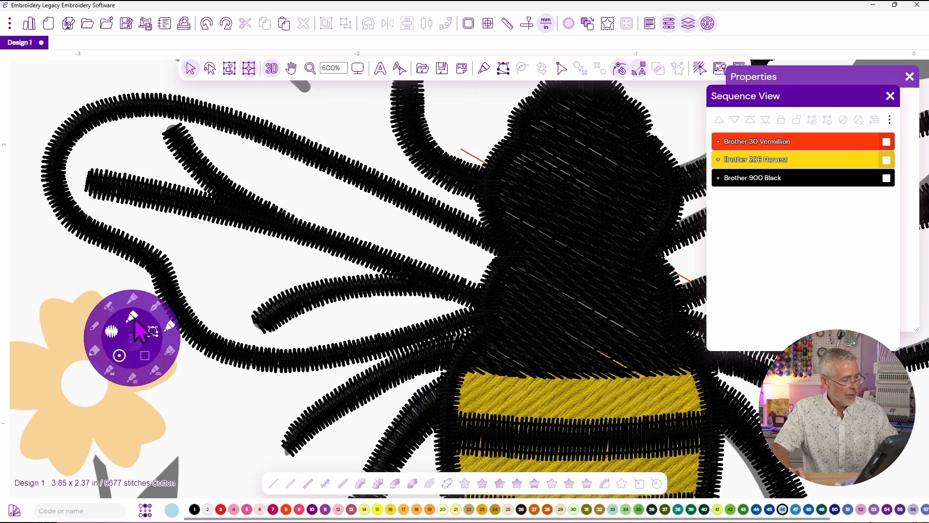
click(95, 329)
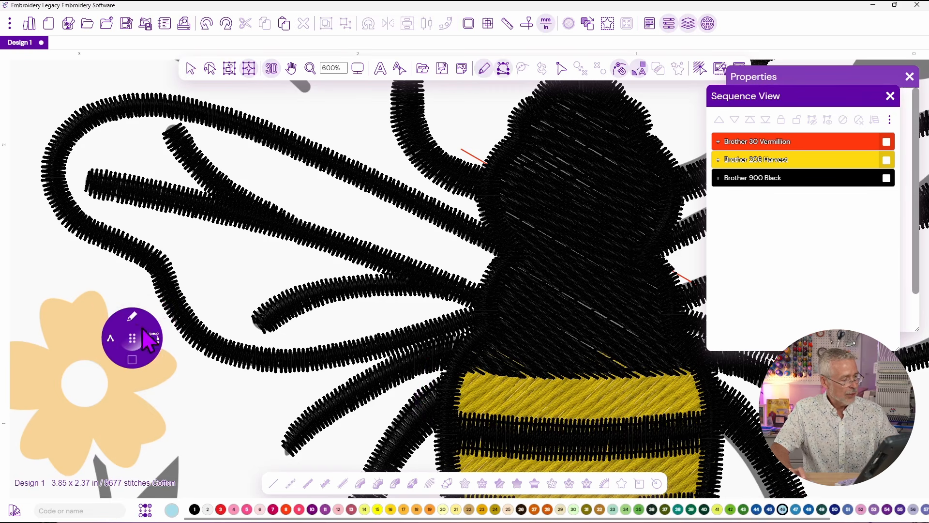
click(102, 361)
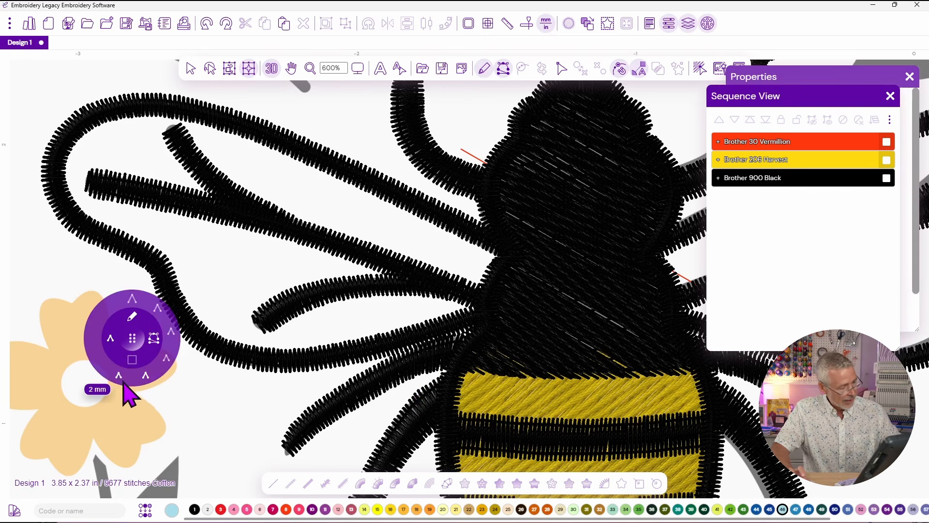
click(145, 376)
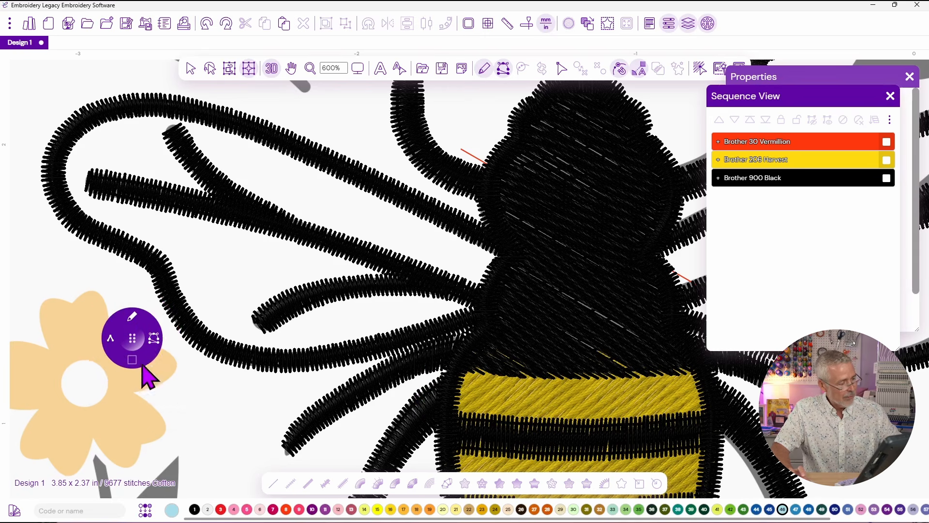
click(154, 340)
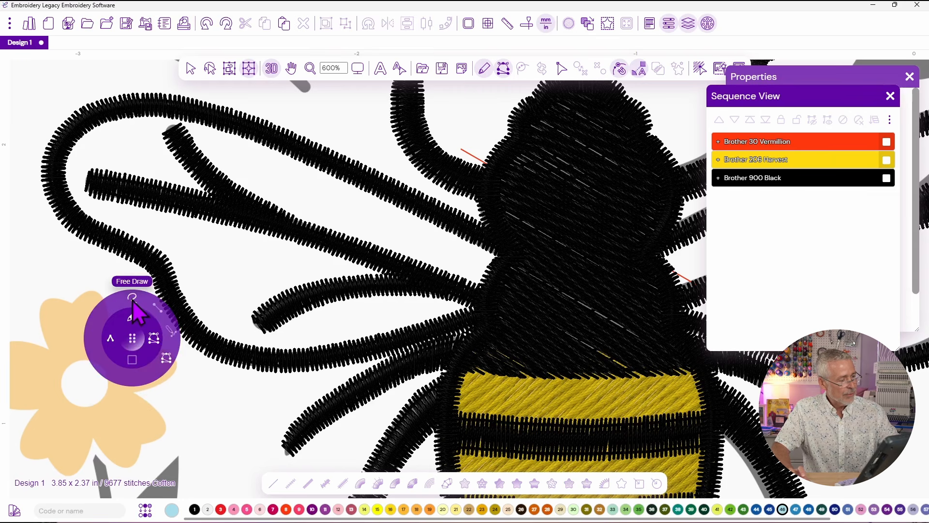
click(133, 298)
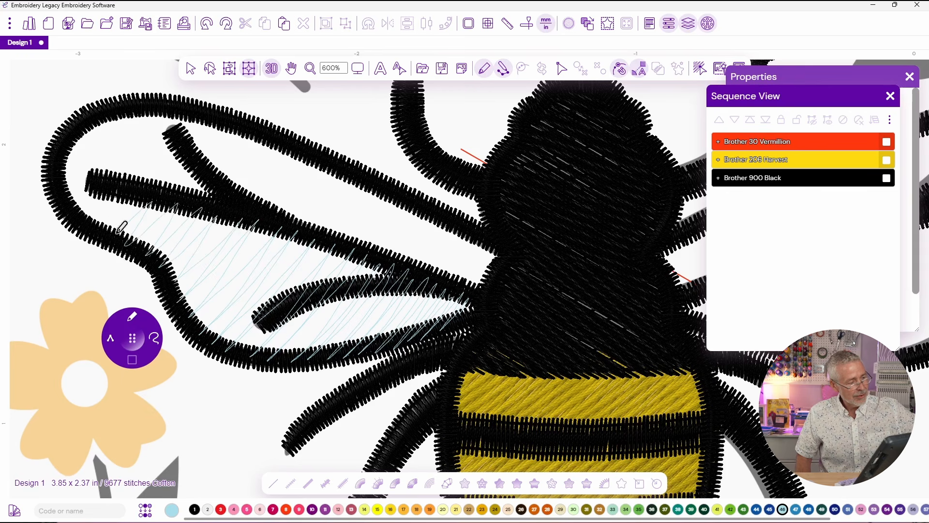
click(68, 170)
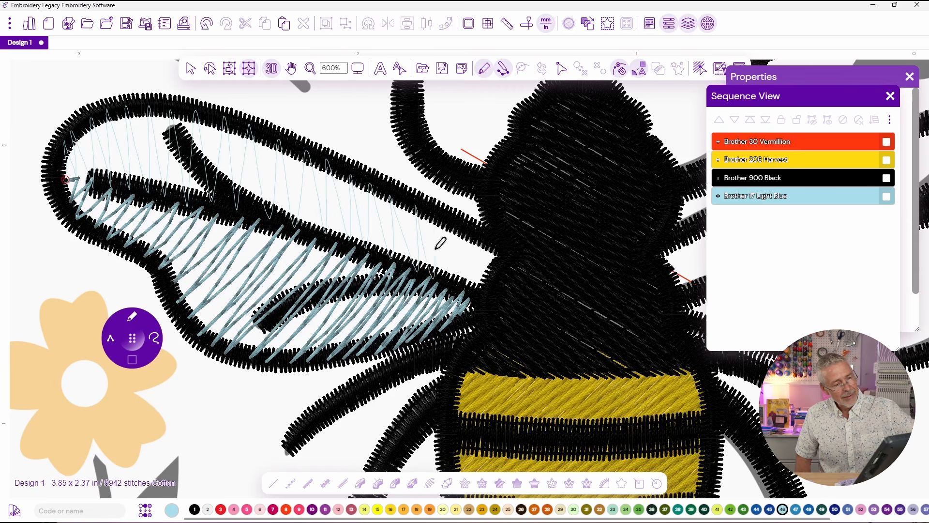
click(495, 247)
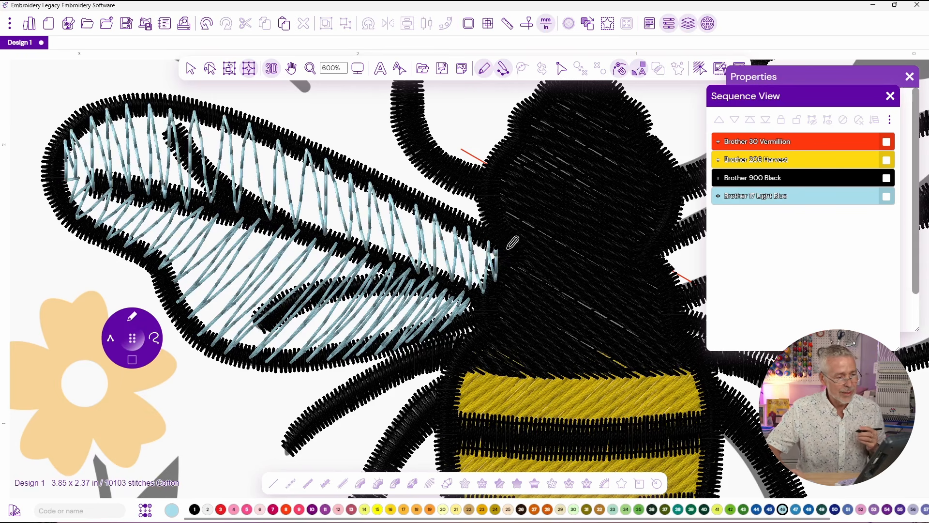
Step: Duplicate the left wing's light blue run path and flip the copy horizontally
click(189, 69)
click(245, 174)
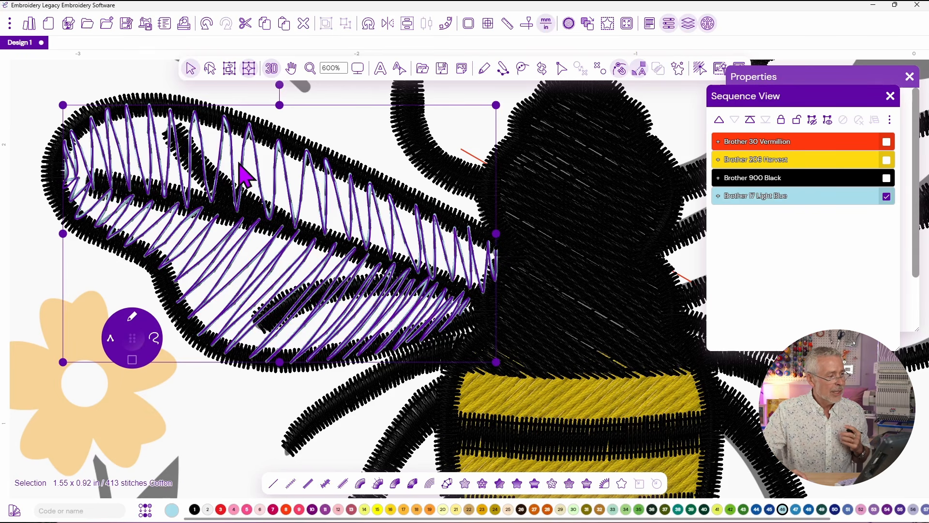
right_click(256, 177)
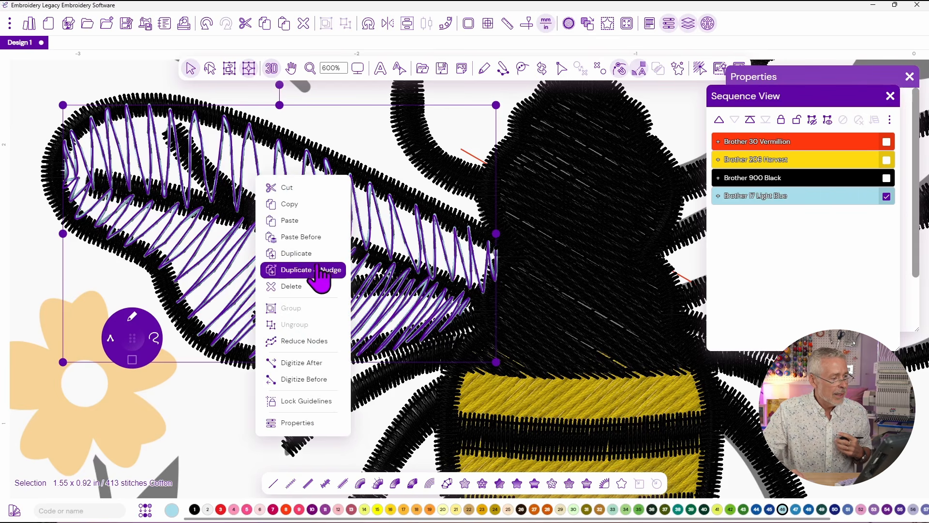
click(298, 253)
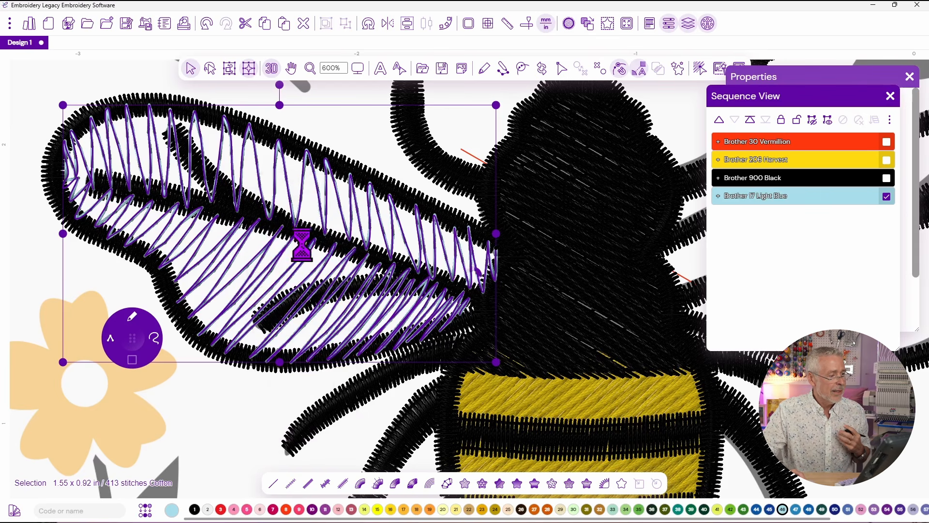
click(388, 23)
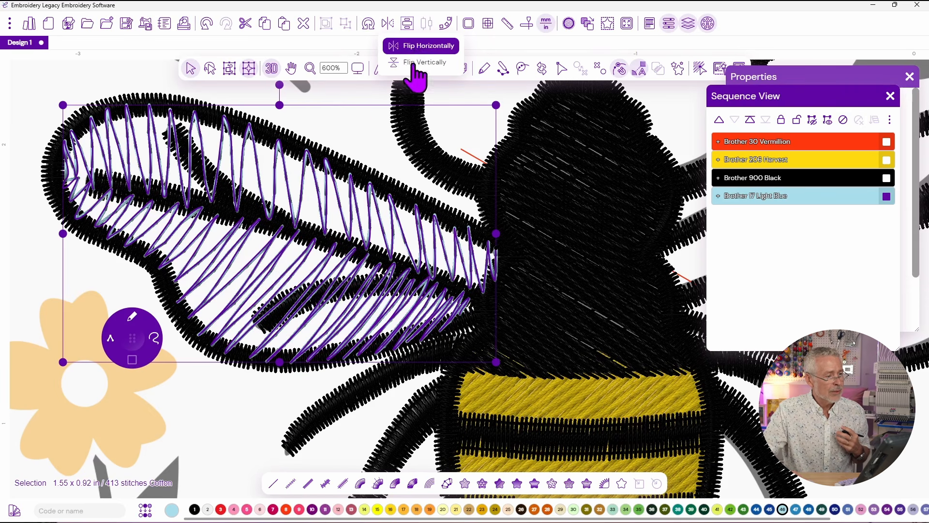
click(416, 47)
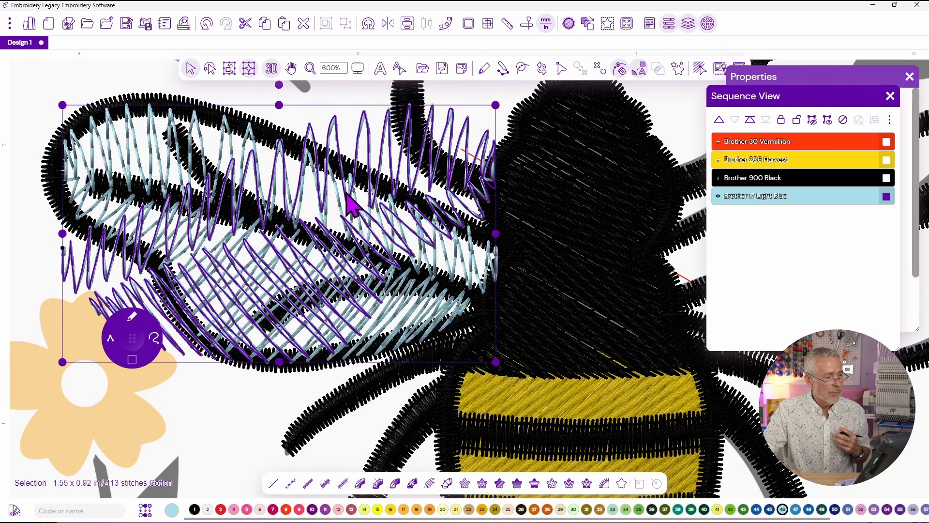
Step: Move the mirrored light blue run path across the body and align it over the right wing
drag(351, 206, 819, 203)
drag(819, 203, 818, 204)
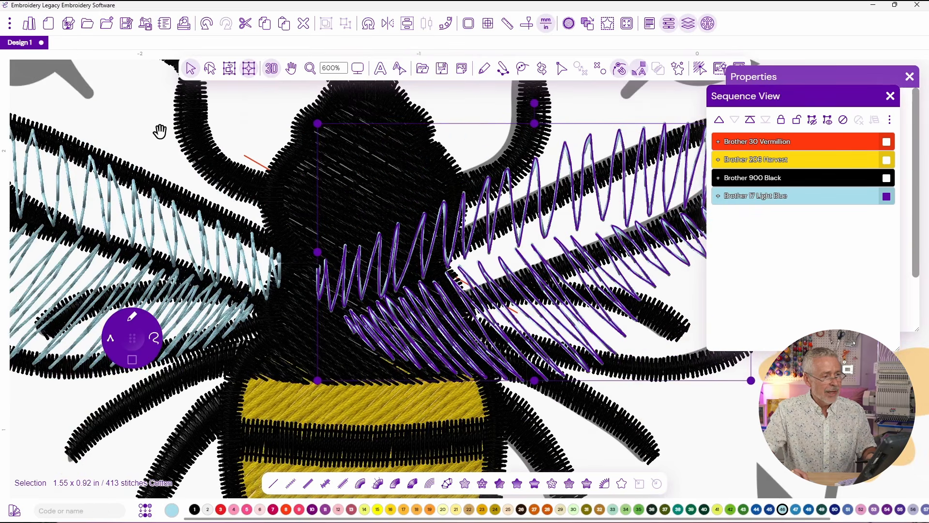
drag(141, 125, 68, 93)
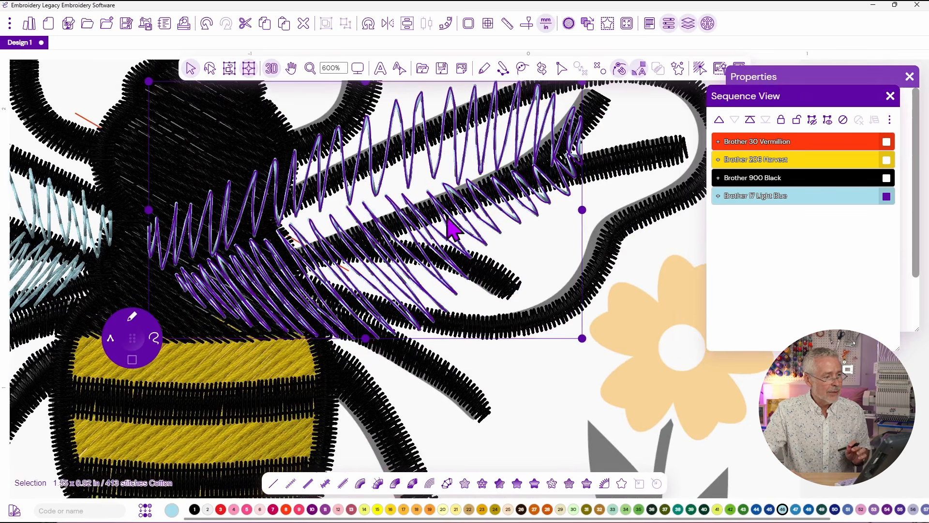
drag(503, 240, 619, 219)
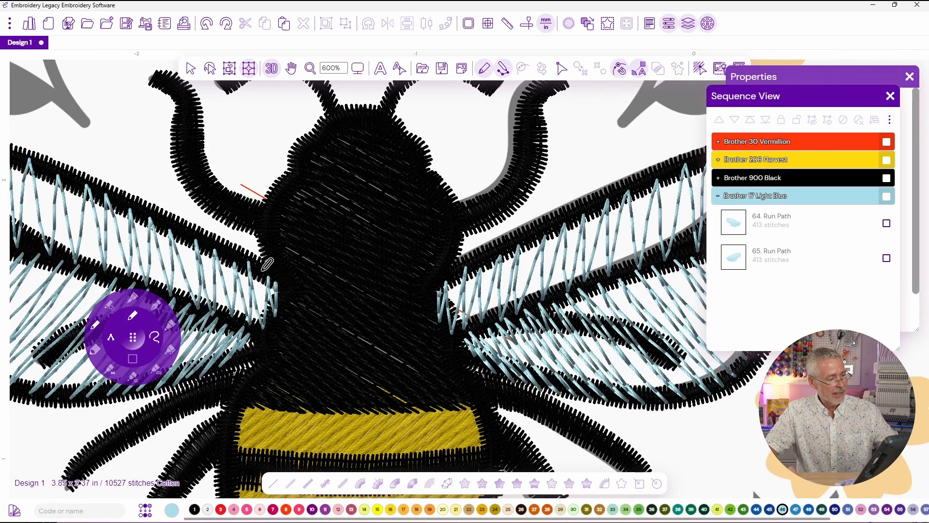
Step: Digitize a point-by-point run path from the left wing's stitching around the edge of the head to the right wing's stitching
click(155, 338)
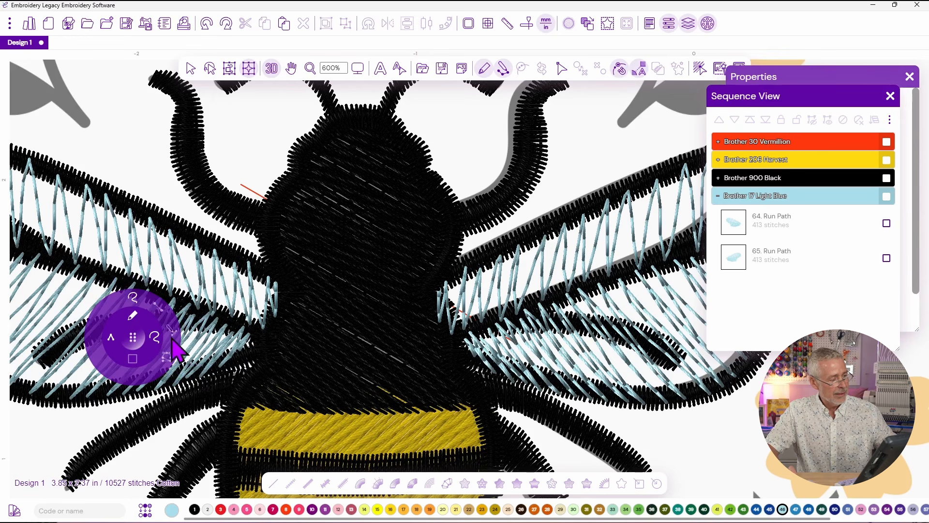
click(166, 358)
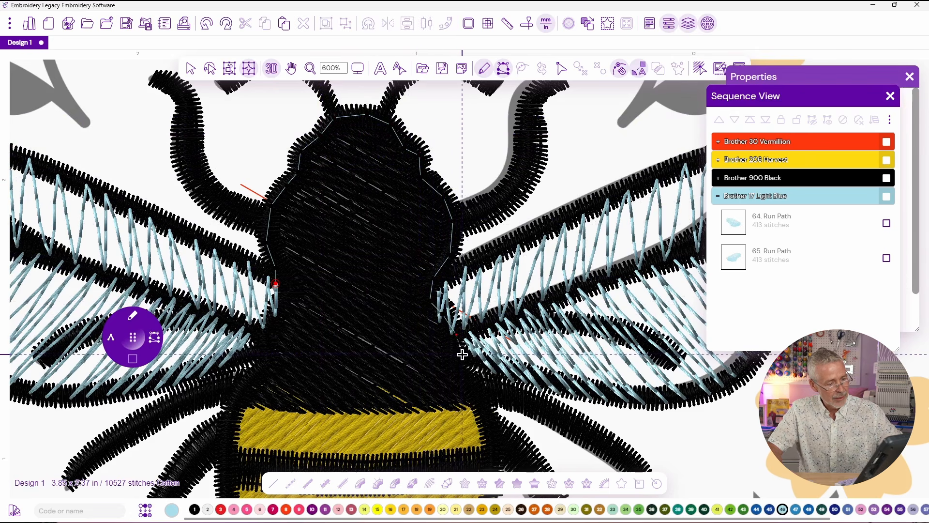
key(Return)
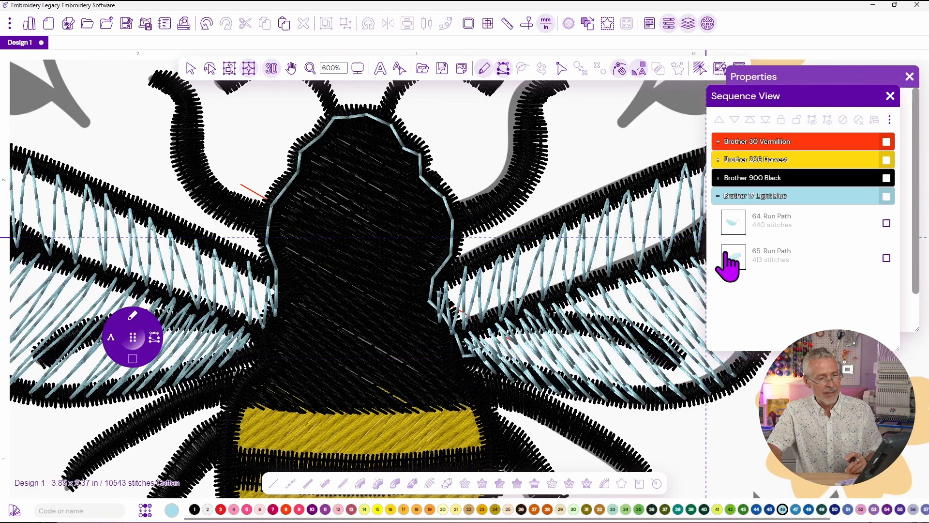
Step: Move the Brother 17 Light Blue group to the start of the sequence and collapse the Brother 900 Black group
click(887, 197)
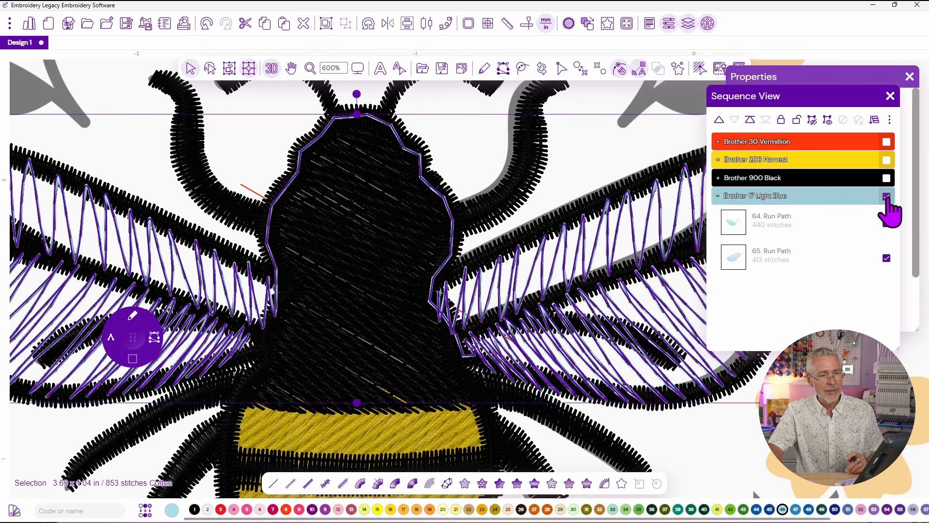
click(749, 120)
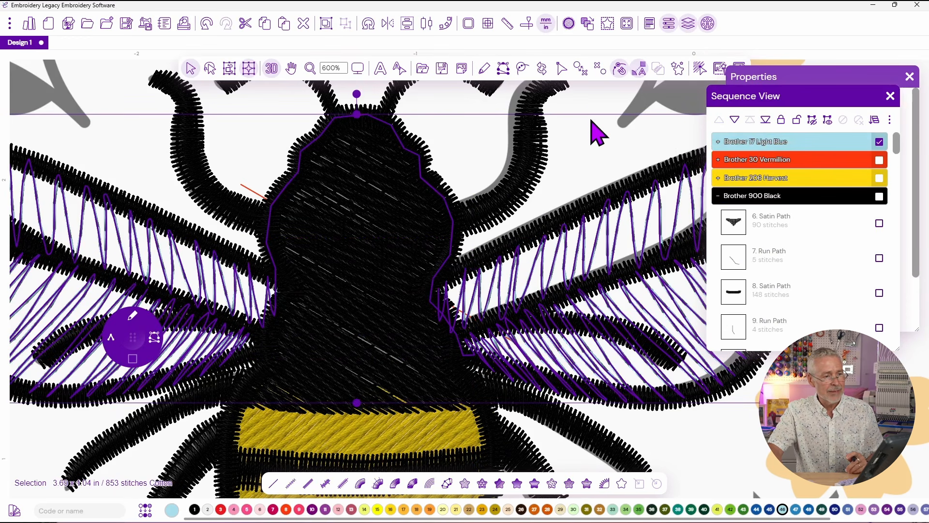
click(599, 107)
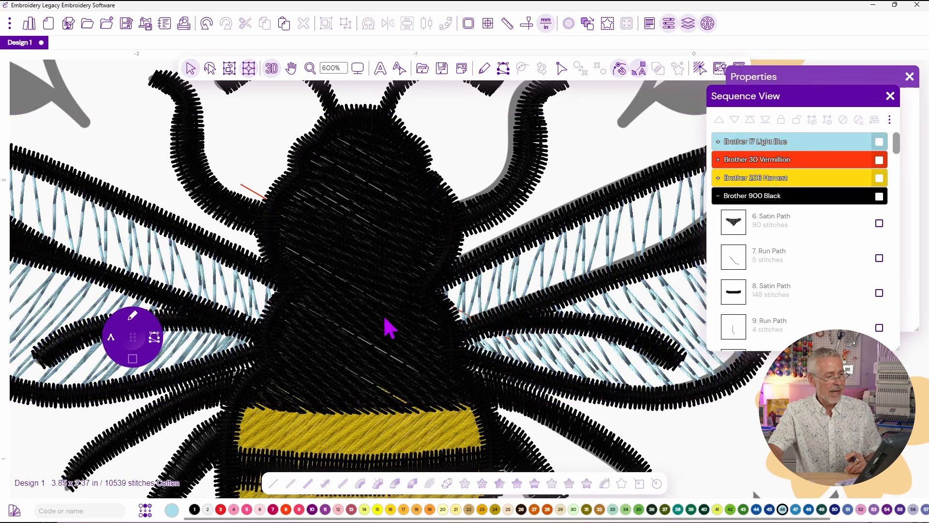
scroll(390, 329, down, 5)
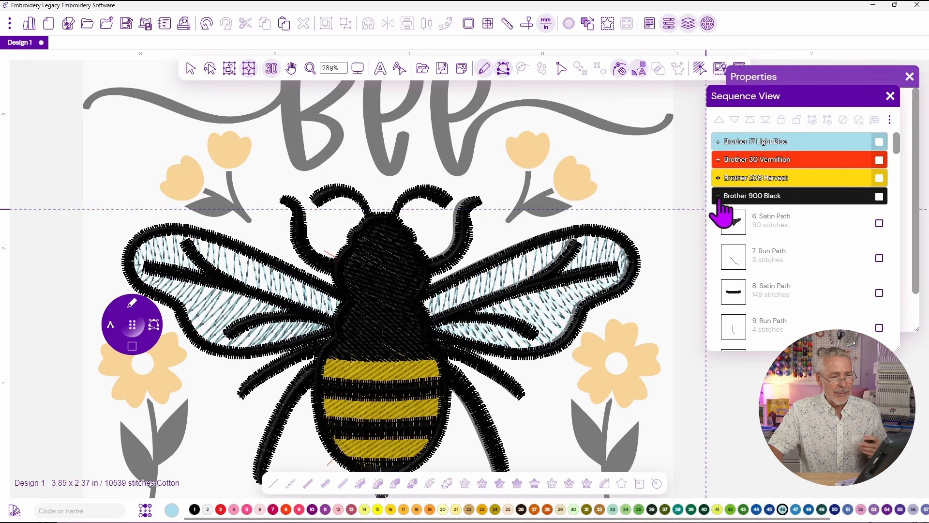
click(718, 196)
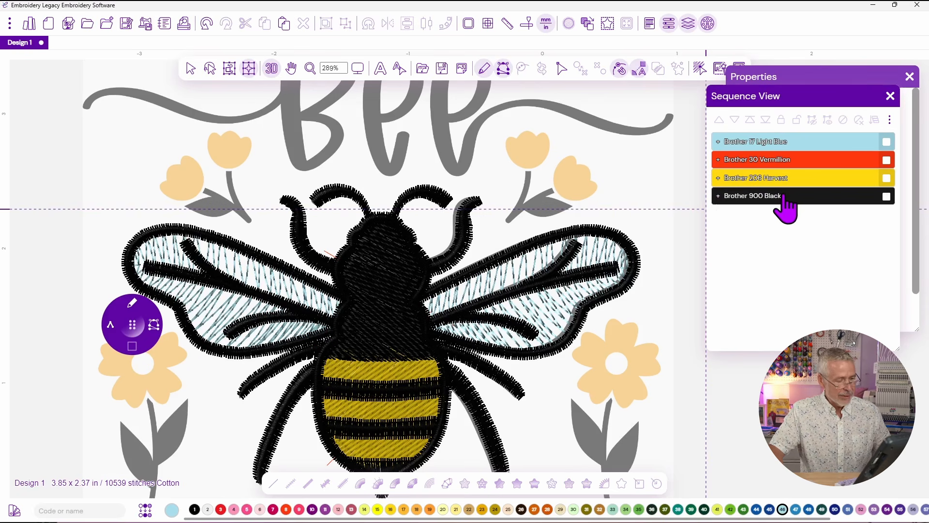
Step: Unlock the two artwork paths in the Brother 30 Vermillion group and delete them
key(ctrl+a)
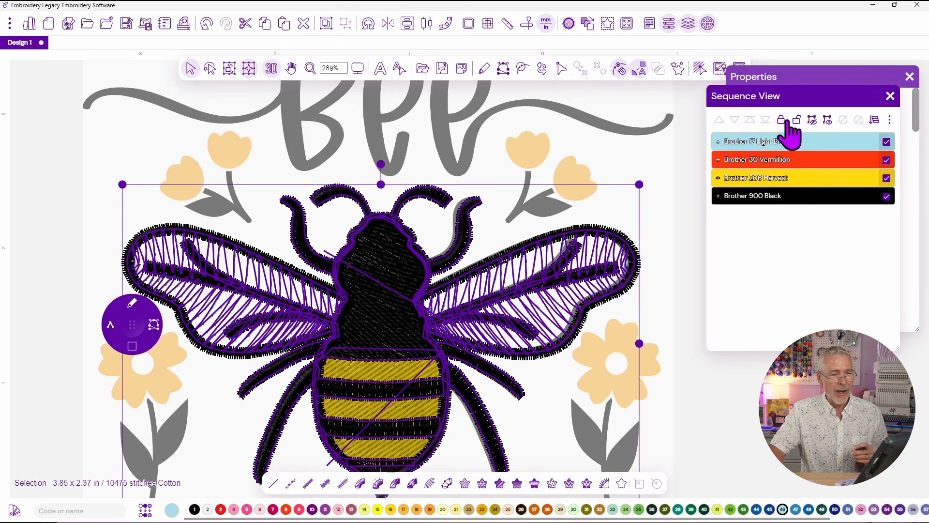
key(Escape)
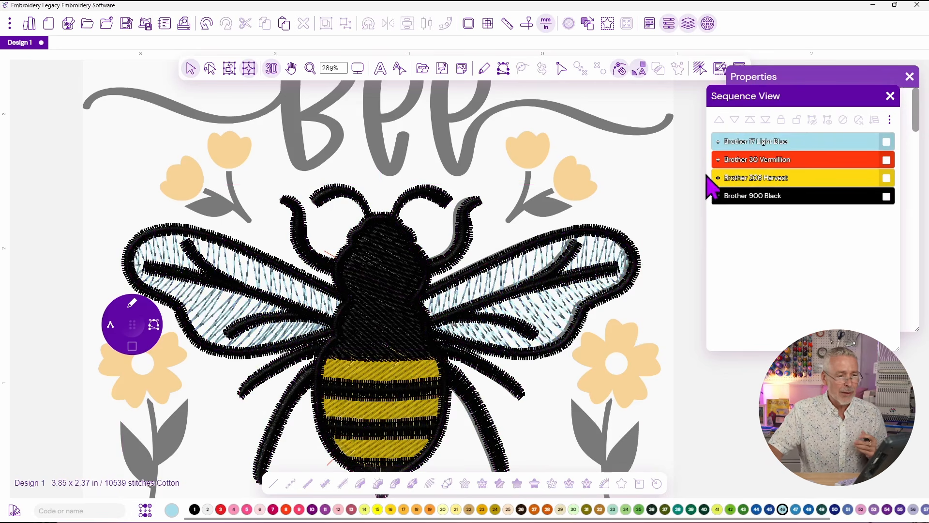
click(719, 160)
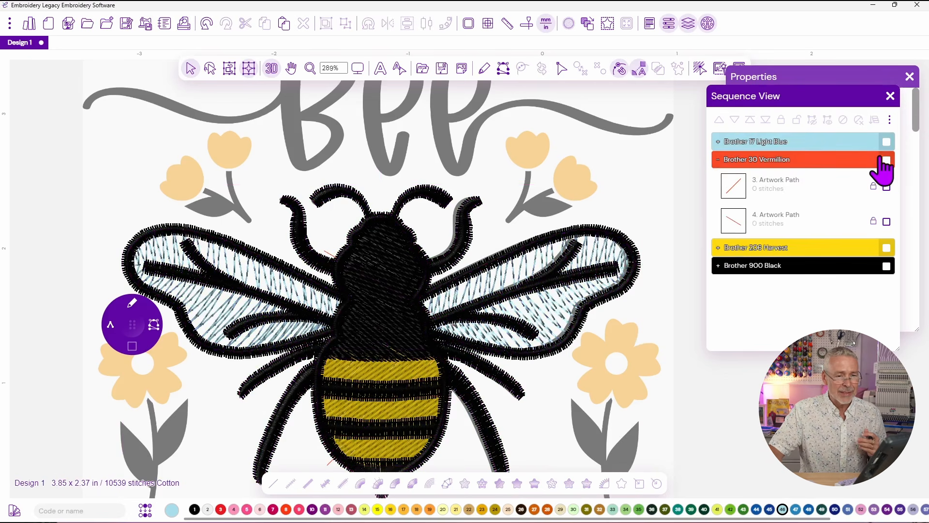
click(887, 161)
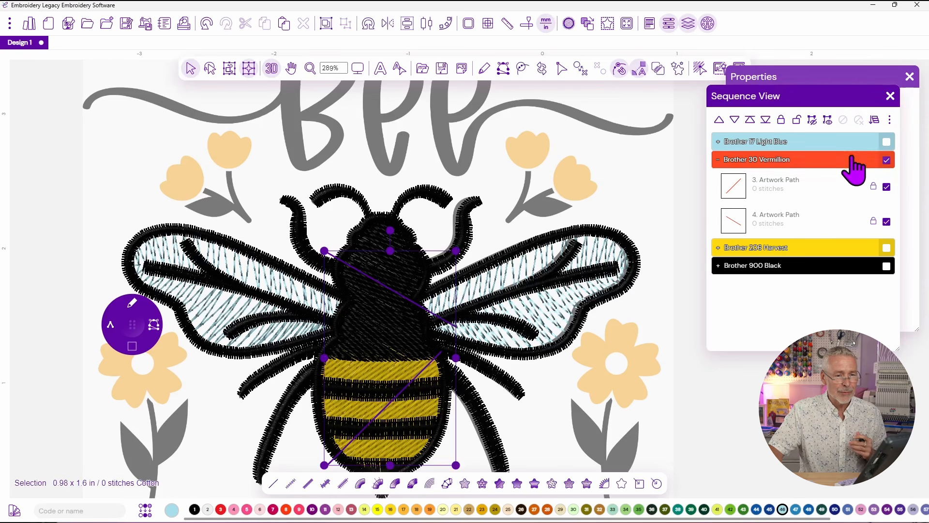
click(797, 121)
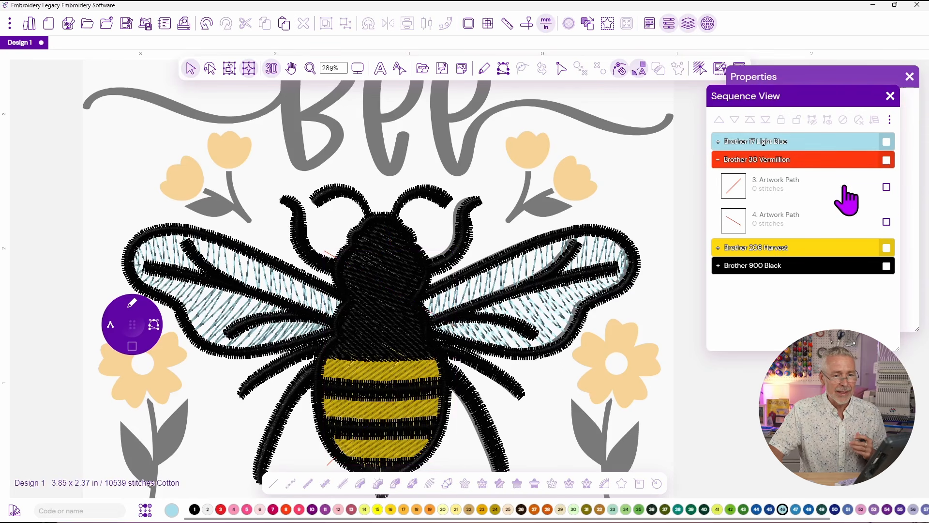
click(887, 162)
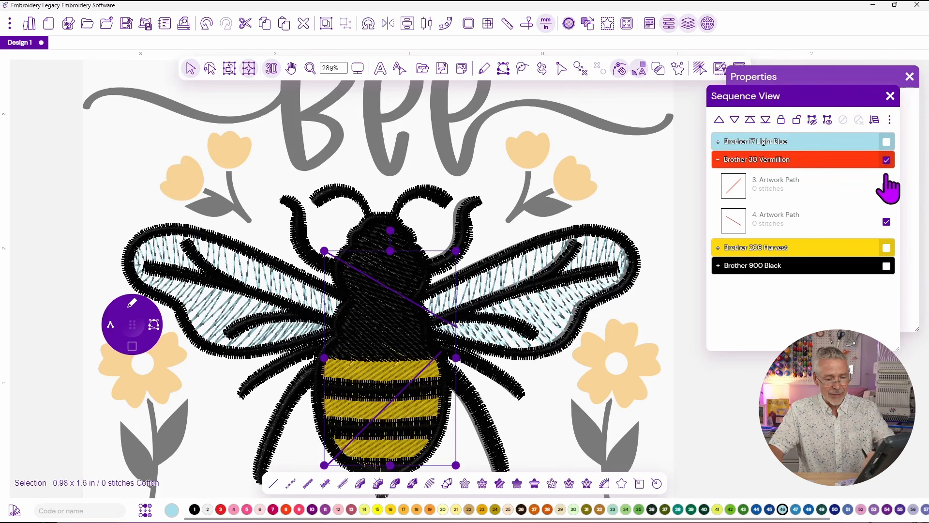
key(Delete)
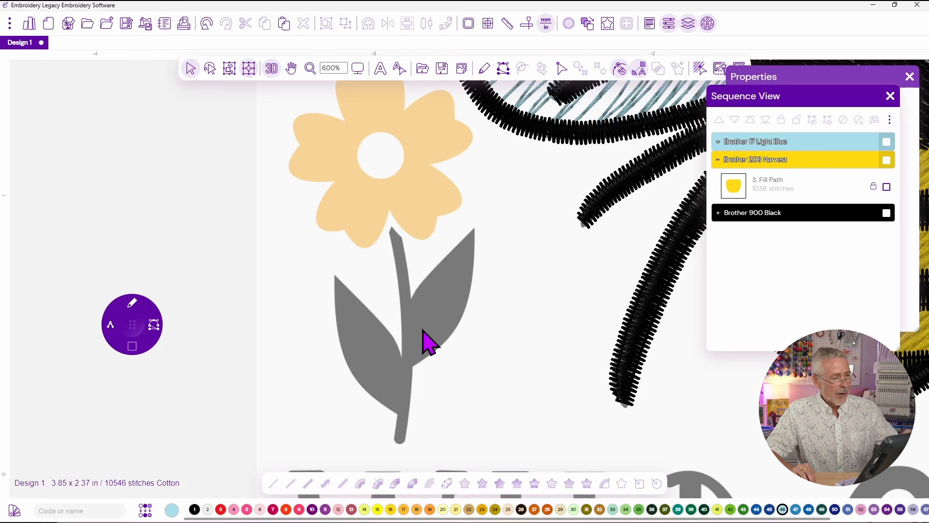
Step: Digitize the left leaf of the large flower beside the left legs with Classic Satin in Brother 509 Leaf Green
click(639, 510)
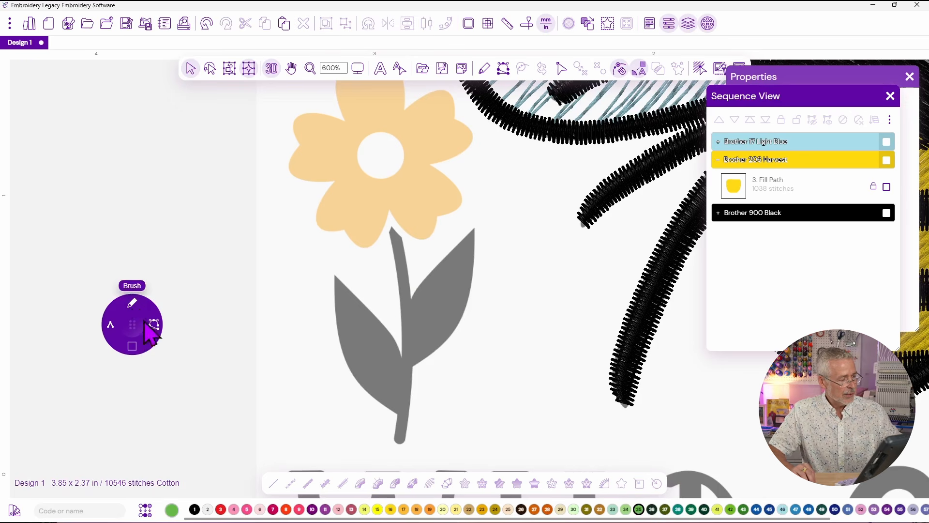
click(131, 323)
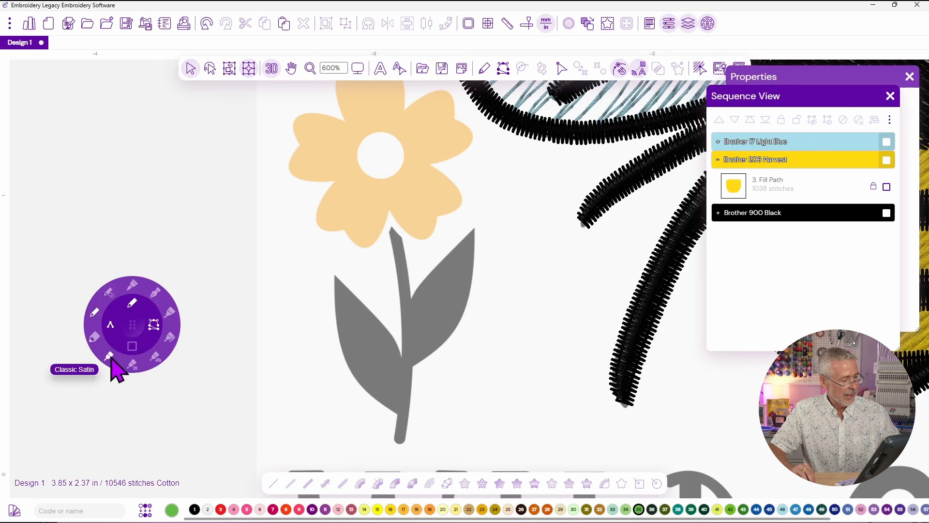
click(111, 362)
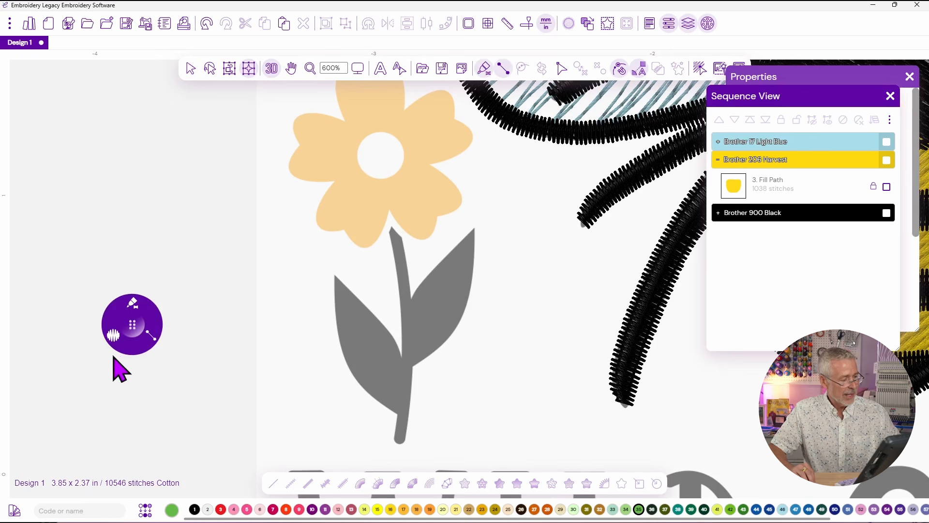
click(340, 279)
click(334, 284)
click(364, 304)
click(337, 322)
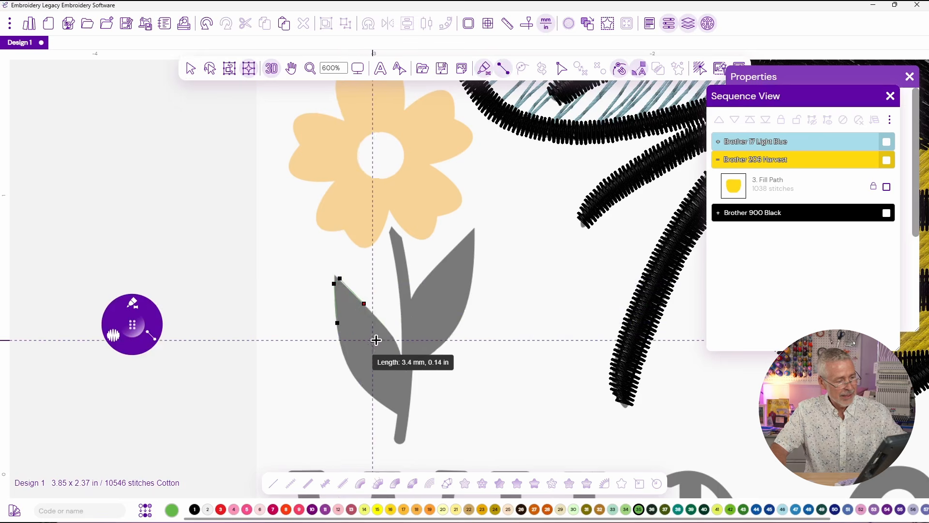
click(391, 334)
click(349, 365)
click(404, 363)
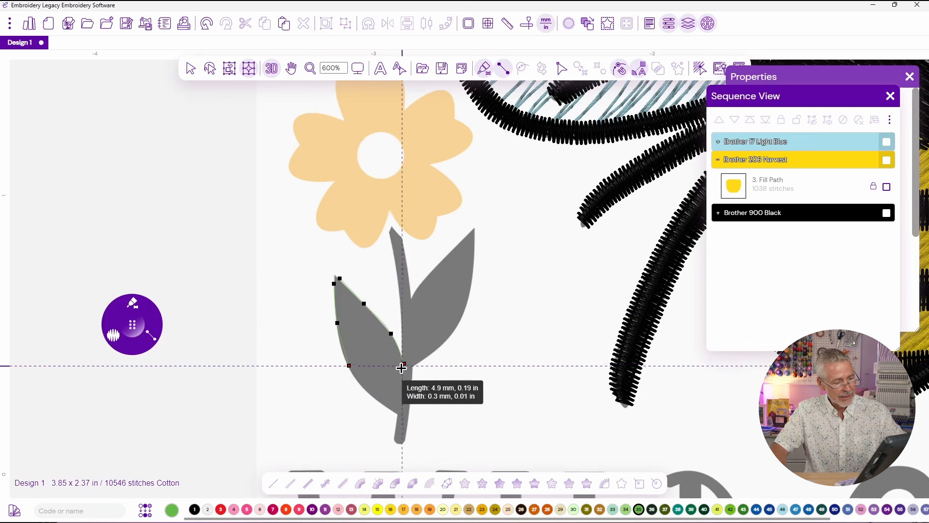
click(372, 393)
click(407, 404)
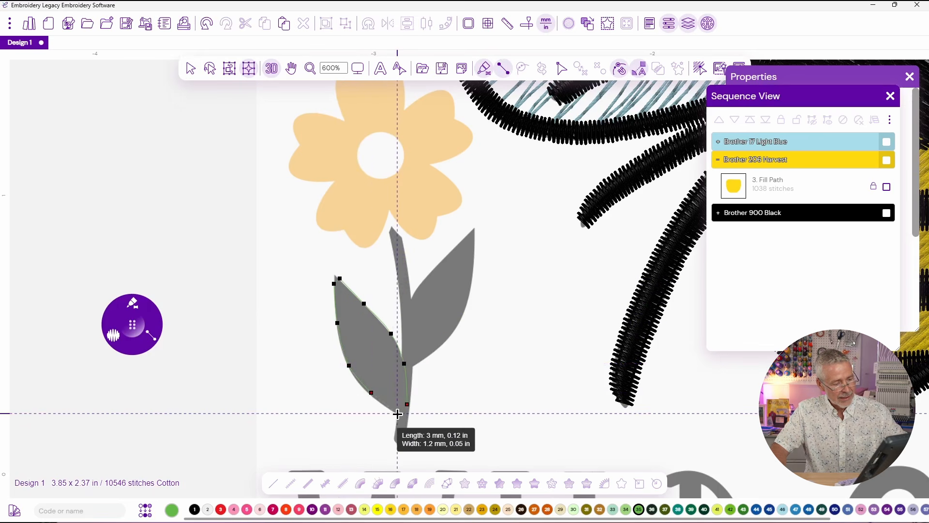
click(397, 414)
right_click(397, 397)
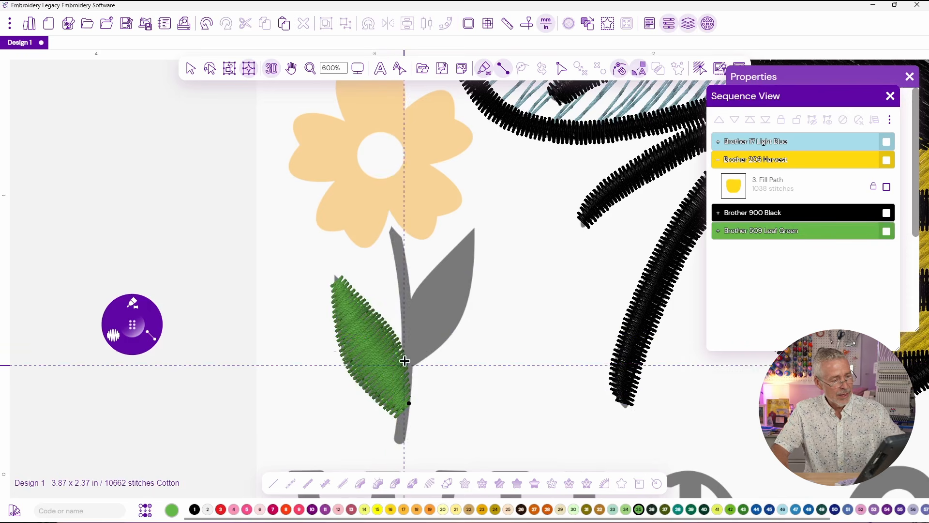
Step: Digitize the large flower's right leaf as a green classic satin, placing point pairs from its tip down to the stem
click(475, 237)
click(467, 233)
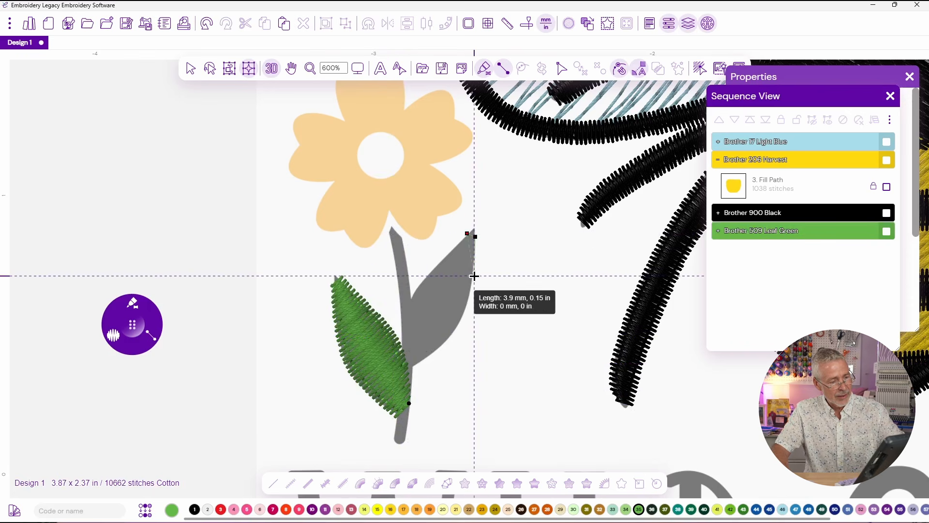
click(443, 259)
click(464, 317)
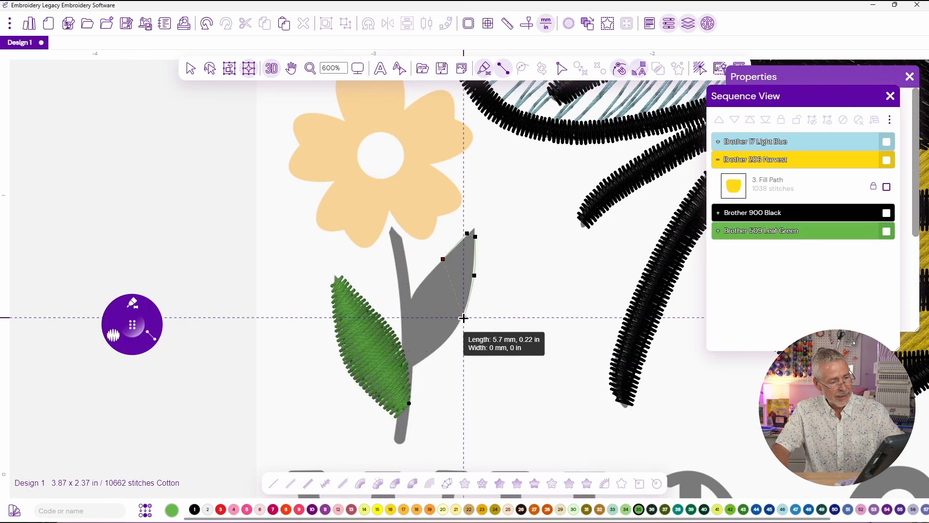
click(419, 288)
click(441, 347)
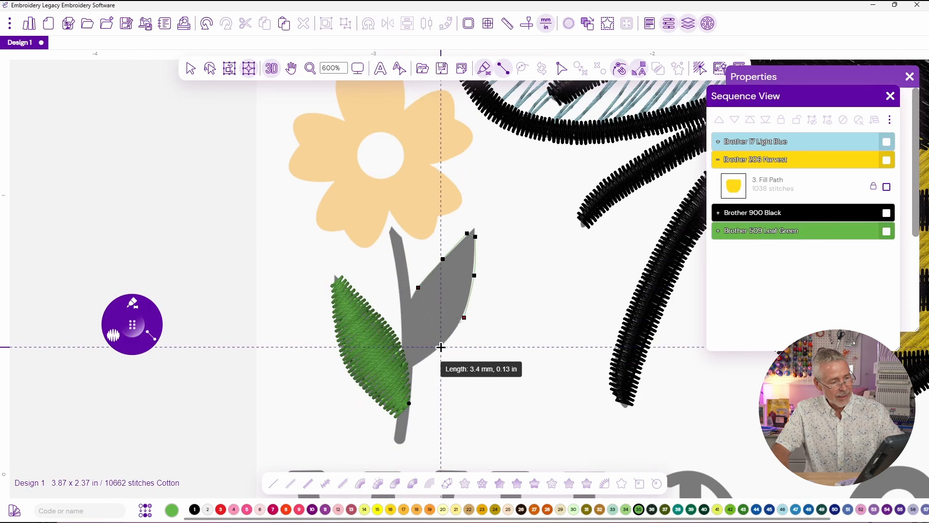
click(406, 319)
click(414, 365)
click(405, 357)
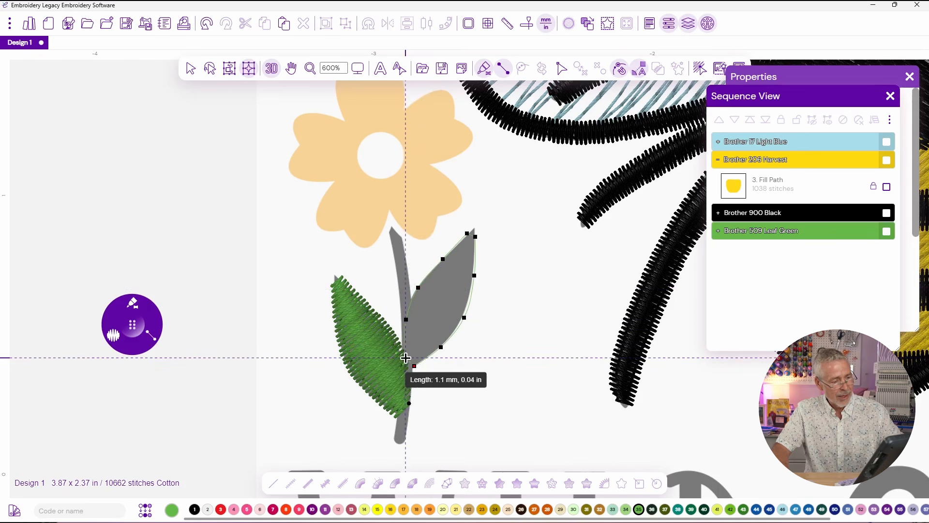
right_click(403, 353)
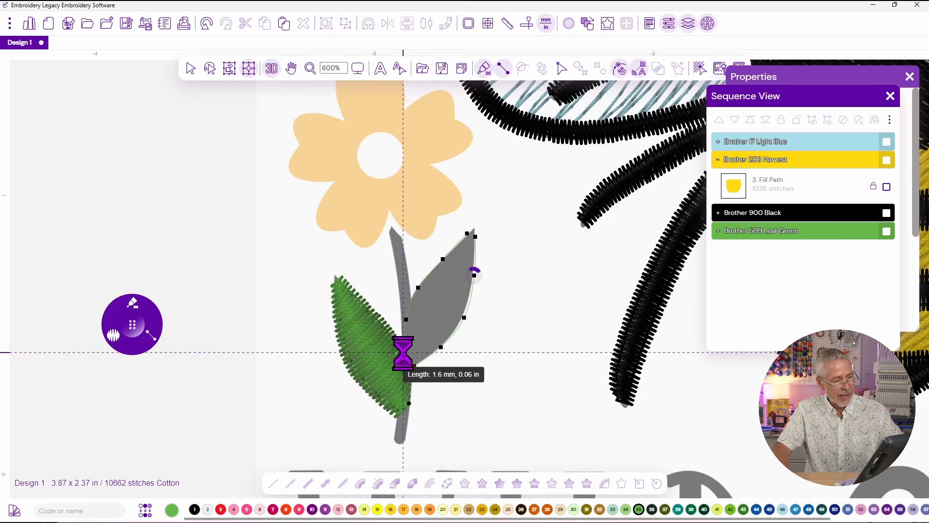
Step: Digitize the large flower's stem as a green classic satin column from below the petals to its lower end, overlapping both leaves
click(389, 237)
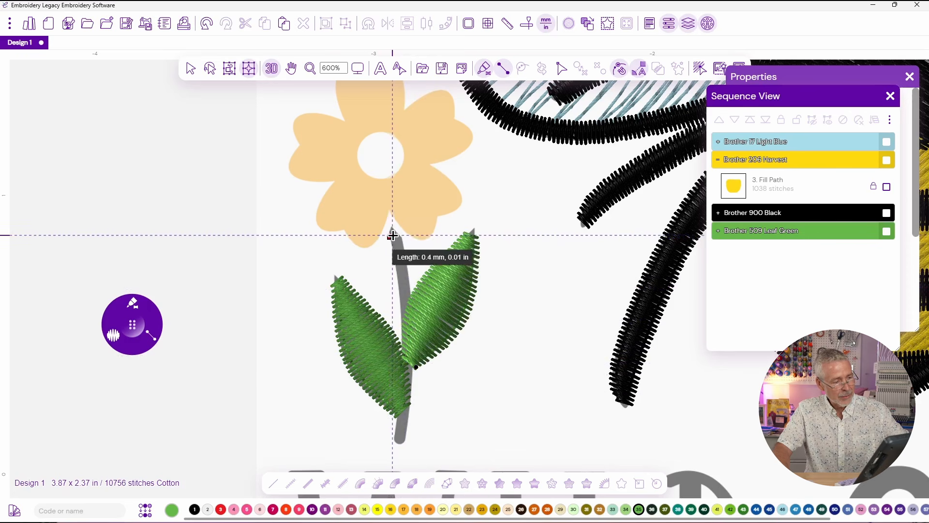
click(394, 262)
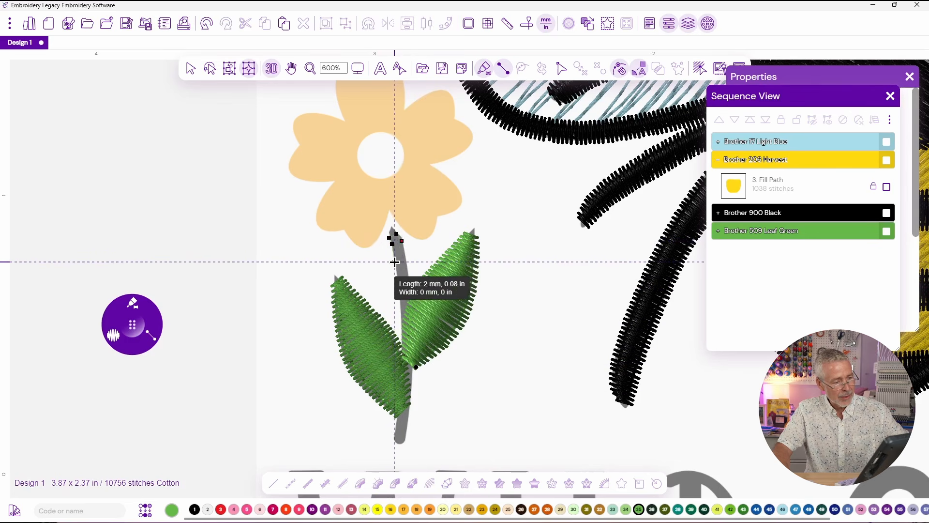
click(406, 257)
click(402, 324)
click(412, 322)
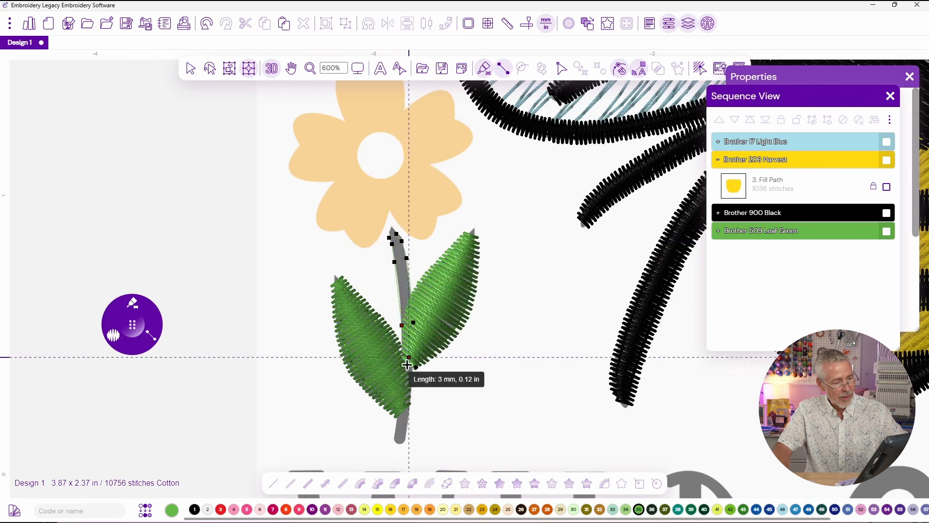
click(401, 385)
click(413, 386)
click(393, 441)
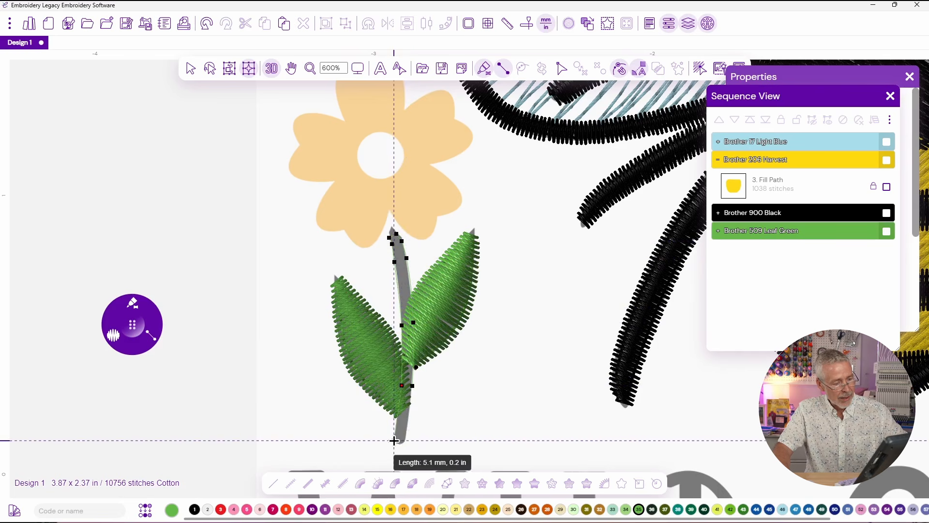
click(406, 441)
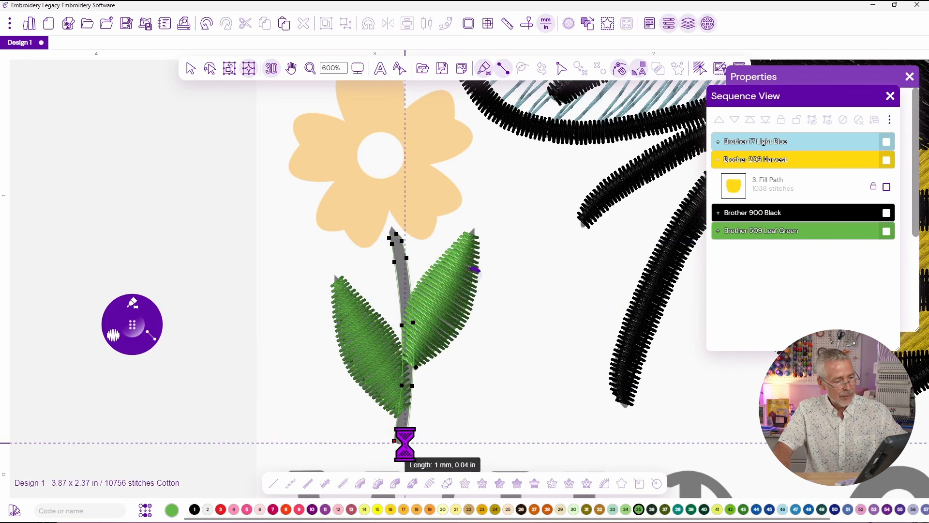
key(Return)
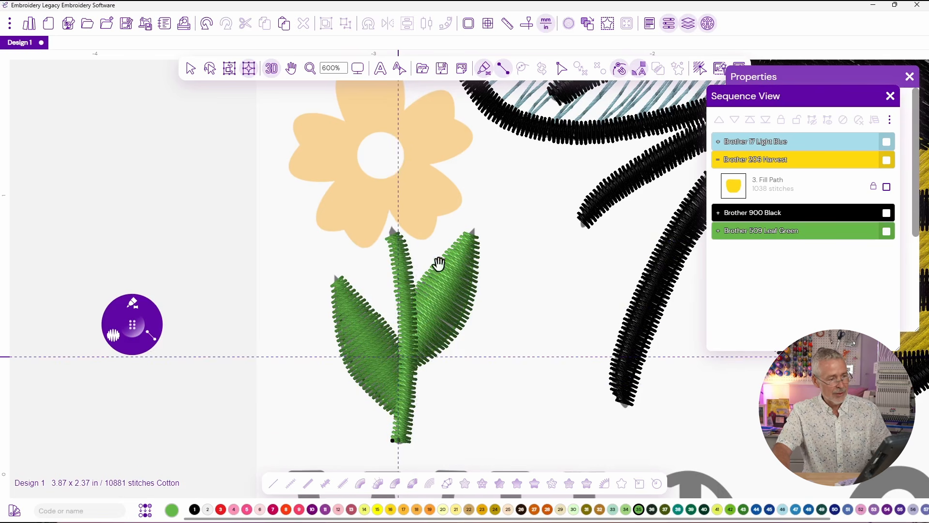
Step: Digitize the leaf below the two tulips above the left wing as a green classic satin
drag(456, 128, 514, 469)
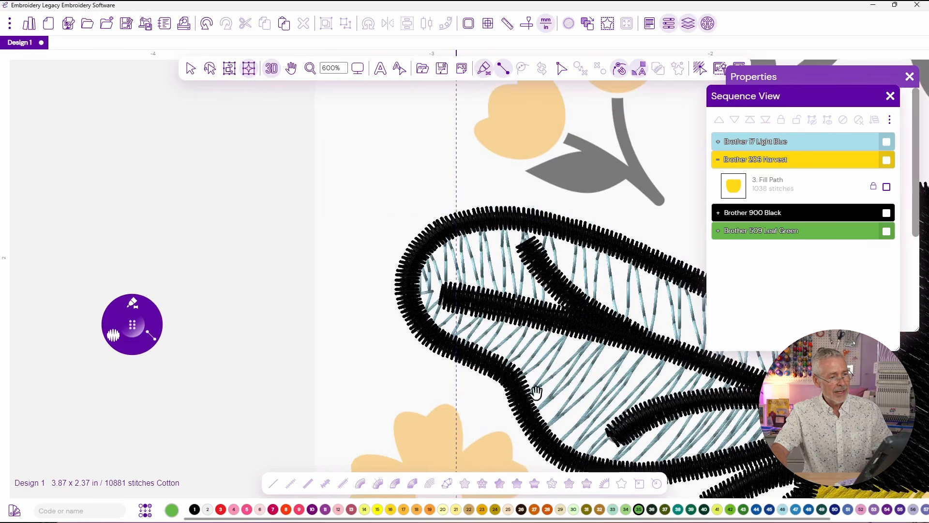
drag(600, 213, 431, 290)
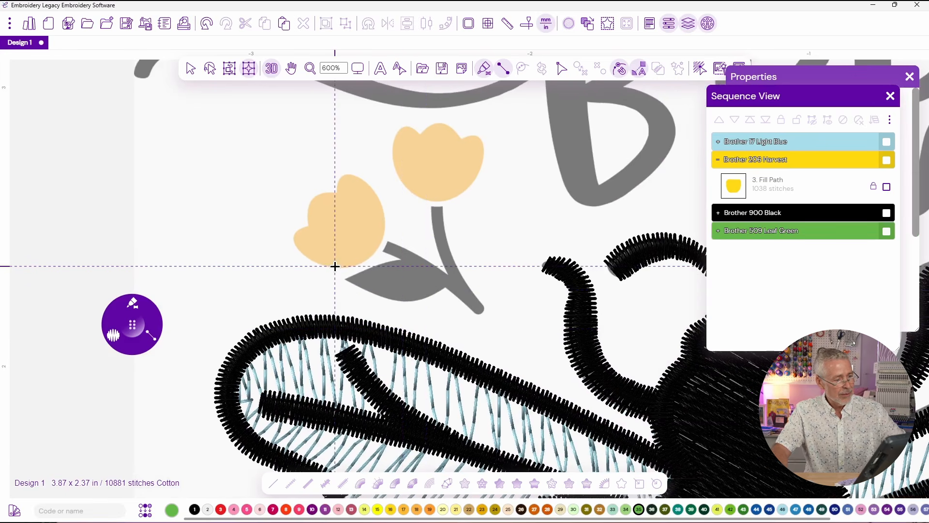
click(145, 333)
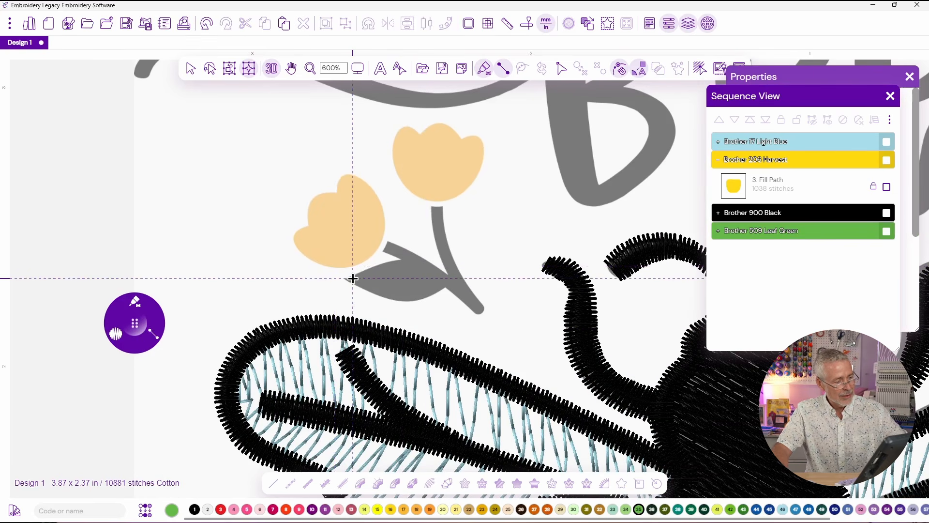
click(353, 276)
click(353, 284)
click(375, 266)
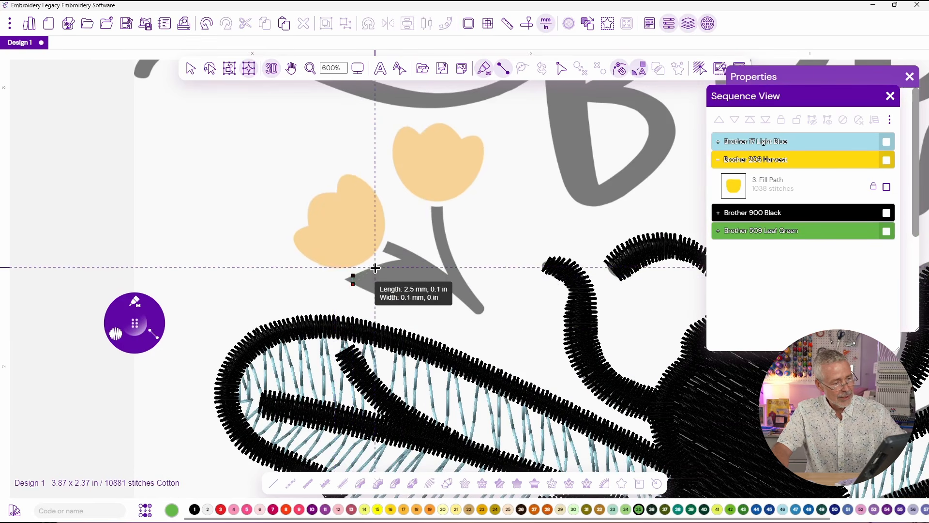
click(374, 295)
click(406, 259)
click(406, 301)
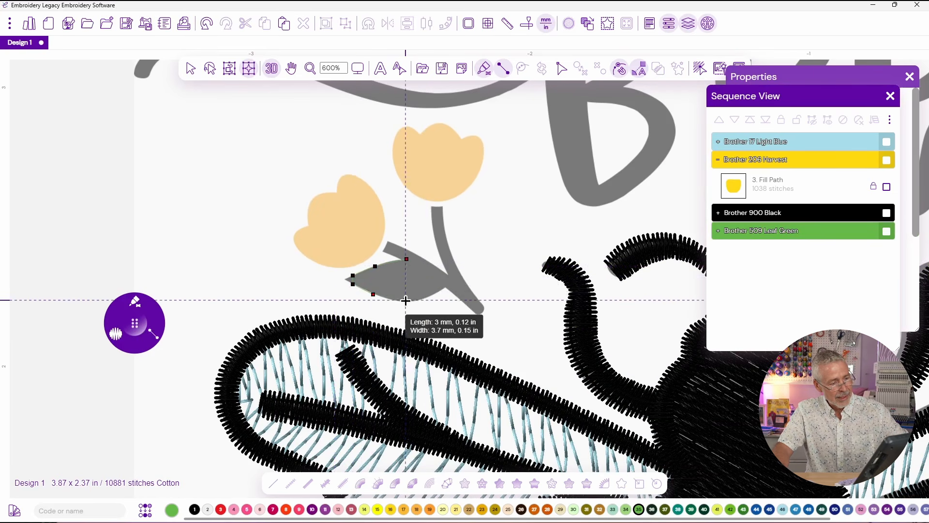
click(444, 277)
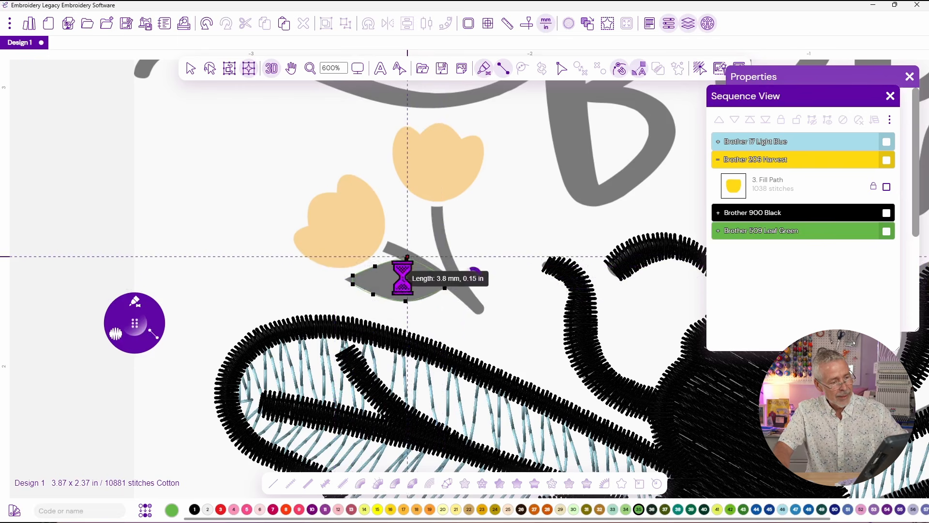
key(Return)
Step: Digitize the left tulip's short stem as a green classic satin column running down to where it meets the taller stem
click(392, 241)
click(385, 251)
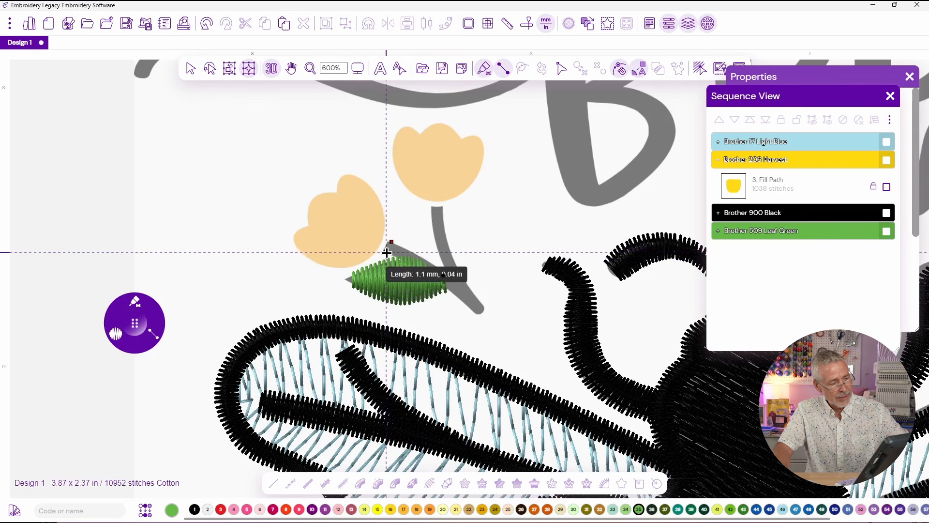
click(423, 259)
click(418, 269)
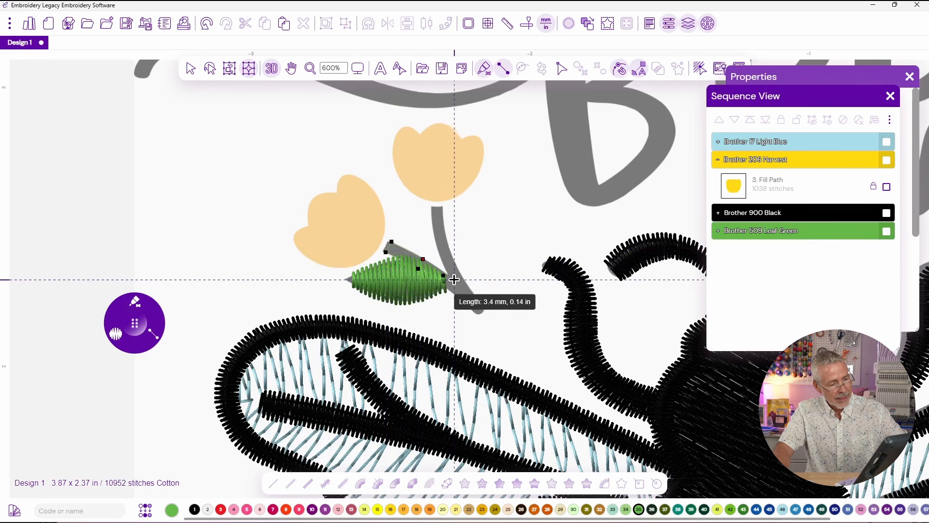
click(452, 277)
click(448, 288)
click(470, 291)
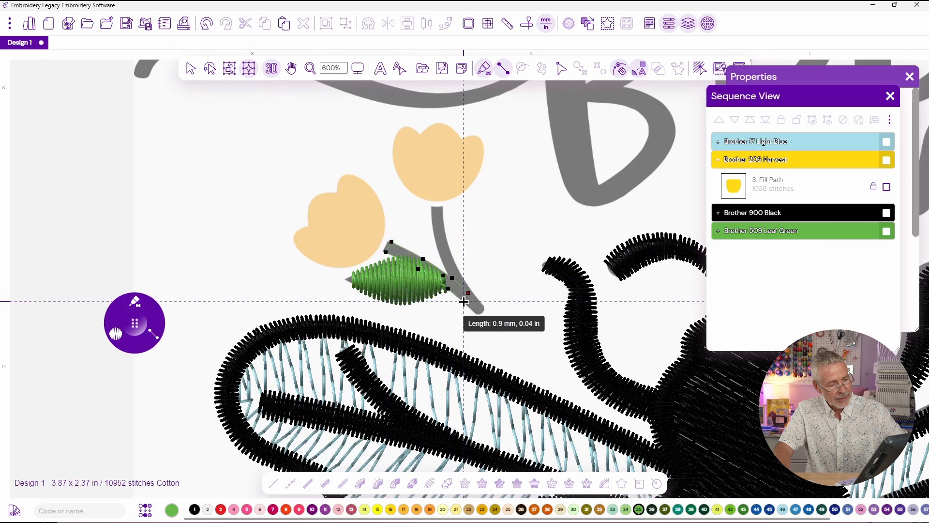
key(Return)
Step: Digitize the right tulip's taller stem as a green classic satin column from below the flower to its lower end, covering the short stem's end
click(443, 209)
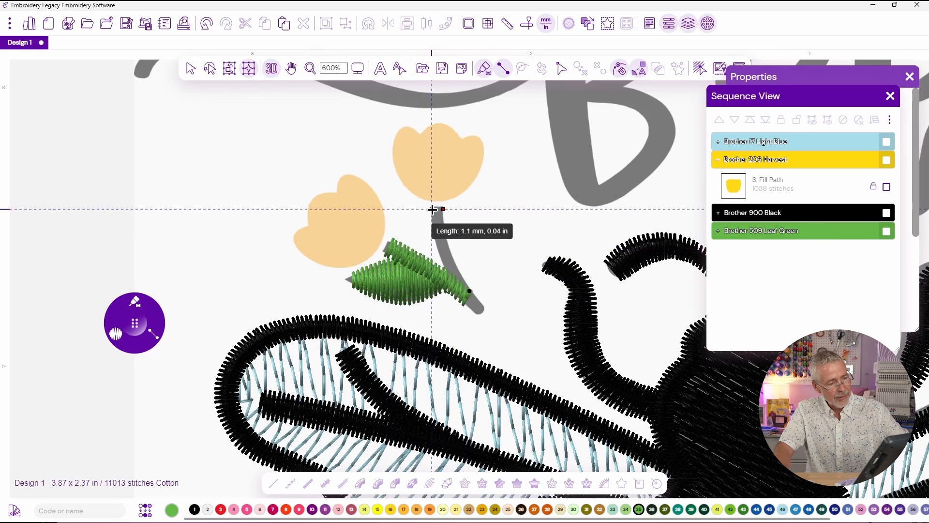
click(433, 210)
click(448, 241)
click(435, 245)
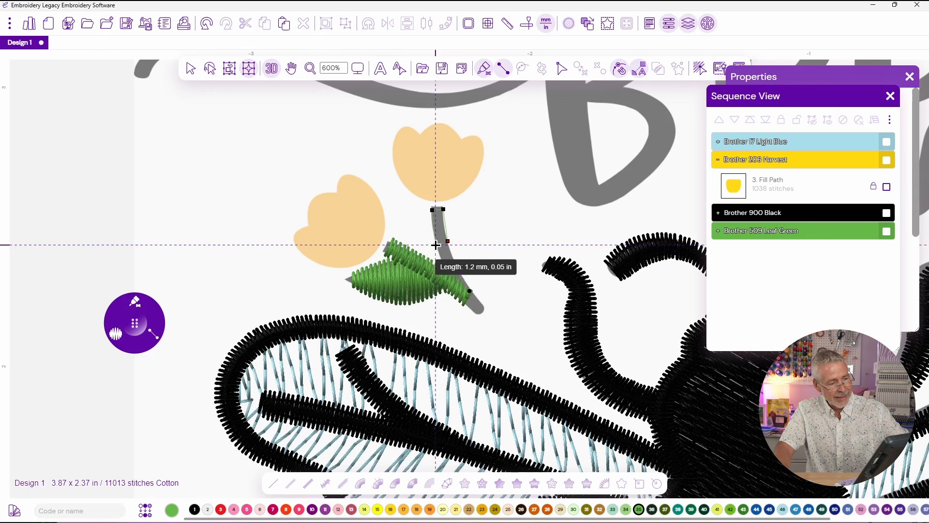
click(459, 270)
click(448, 277)
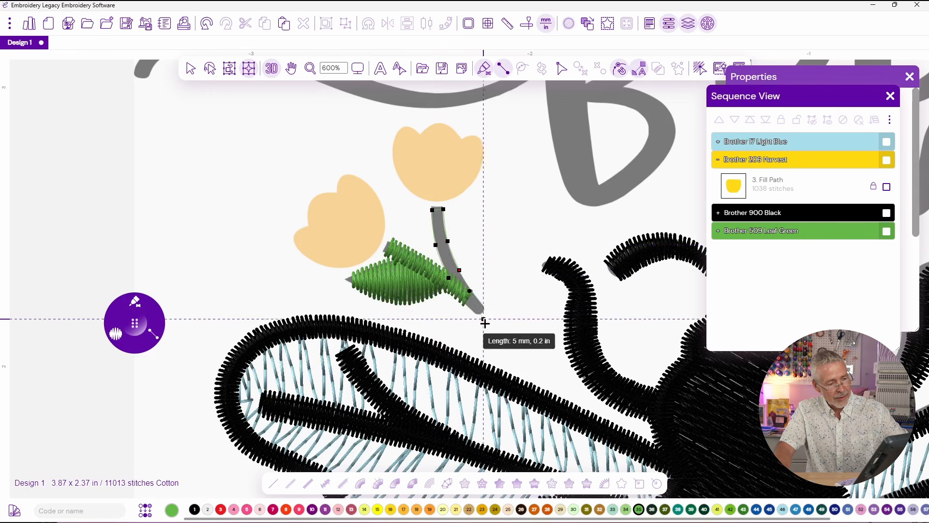
click(485, 305)
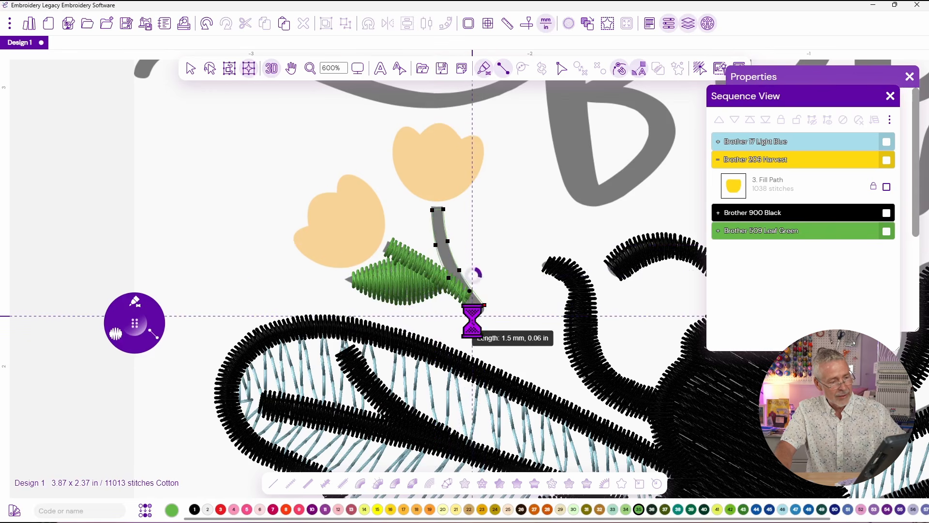
key(Return)
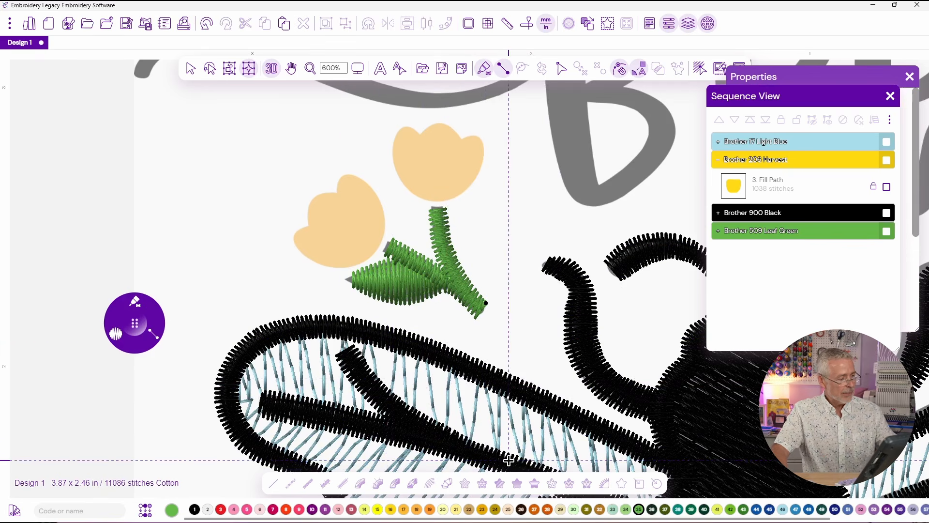
Step: Outline the right tulip as a closed satin shape in Brother Light Lilac, following its petal tips and rounded base
click(861, 509)
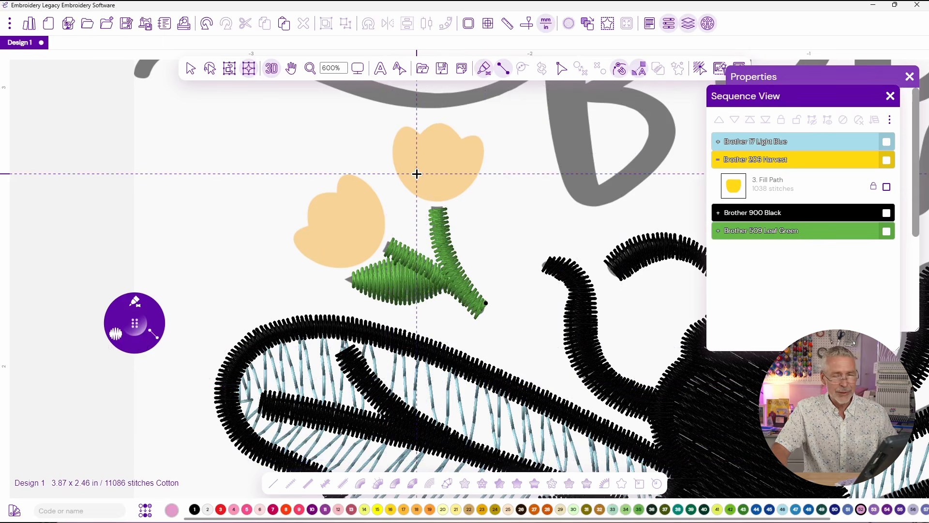
click(137, 322)
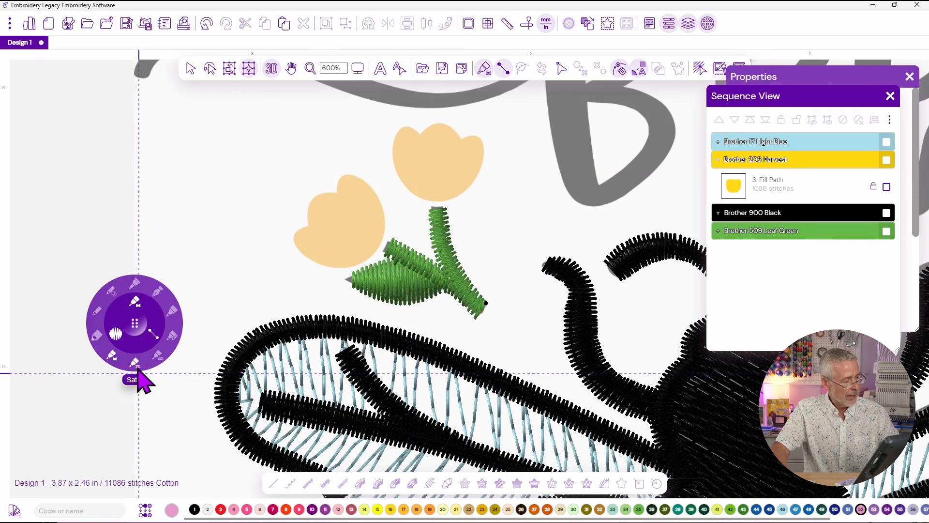
click(151, 355)
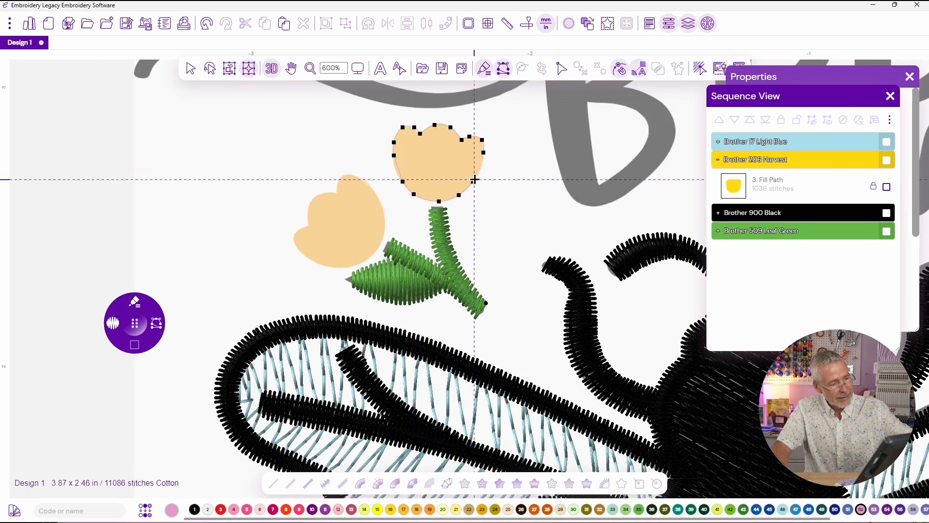
key(Return)
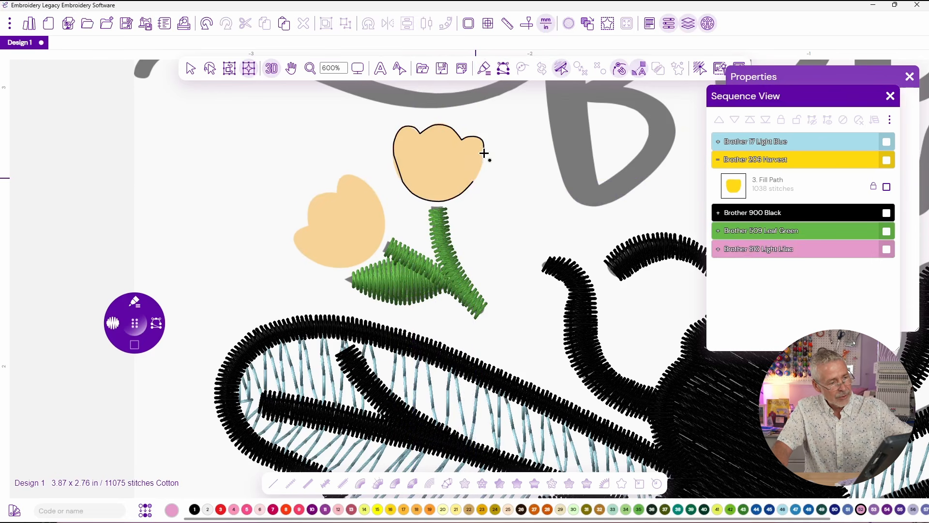
Step: Add stitch-angle lines at the tulip's right edge, left edge and centre, and generate its satin with the end point on the left edge
click(484, 153)
click(475, 182)
click(393, 150)
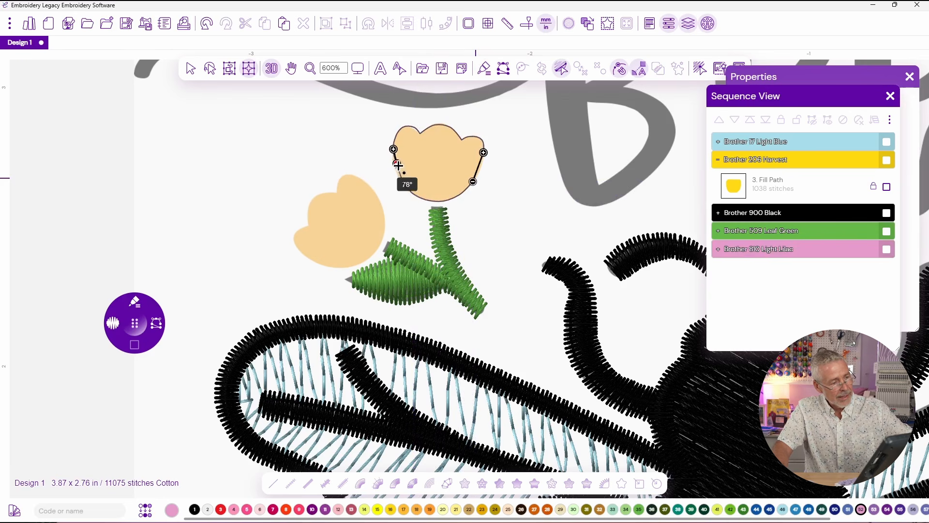
click(405, 185)
click(443, 124)
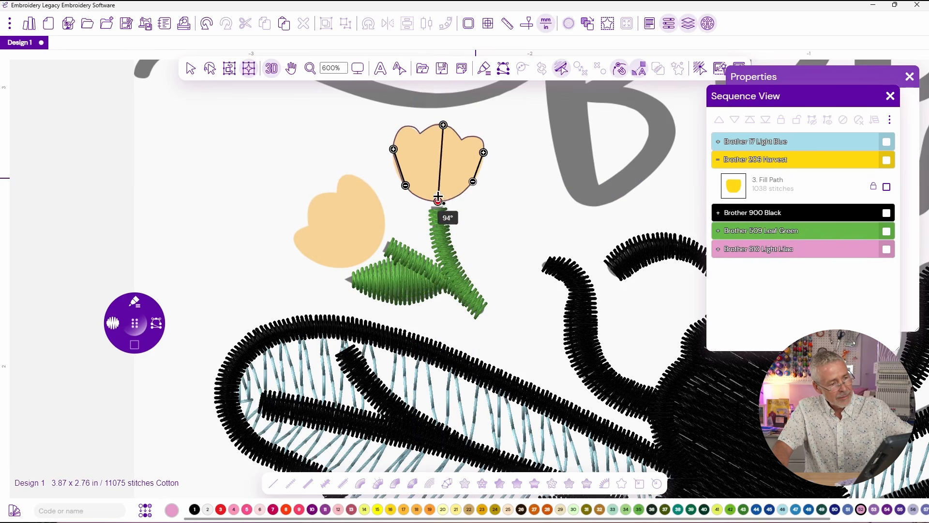
click(436, 199)
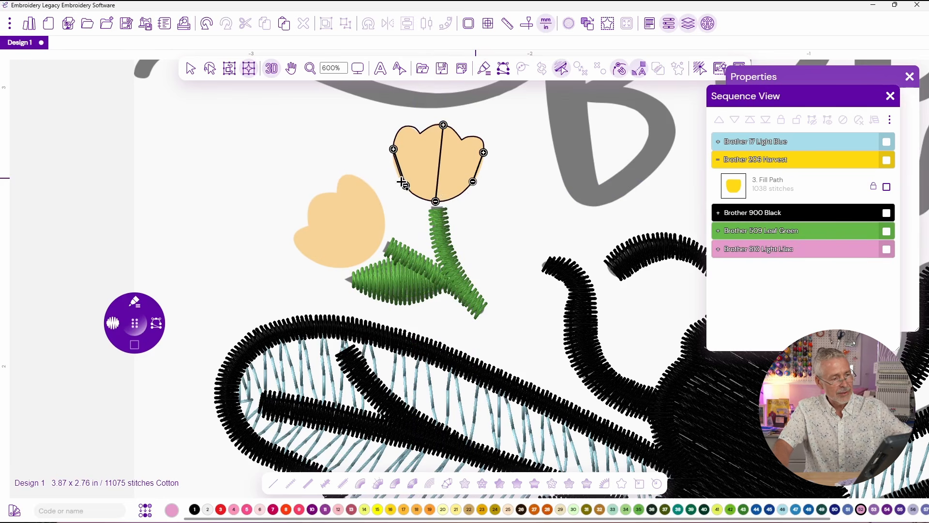
key(space)
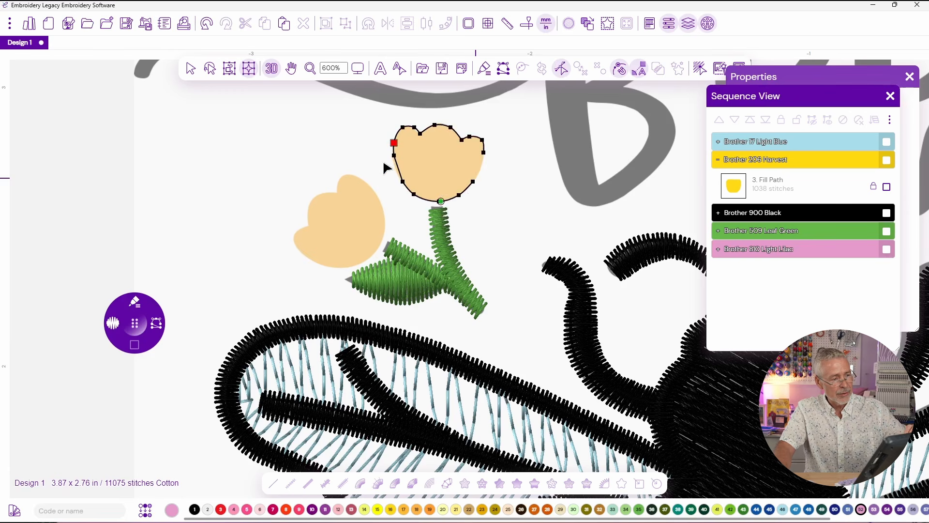
key(Return)
click(393, 154)
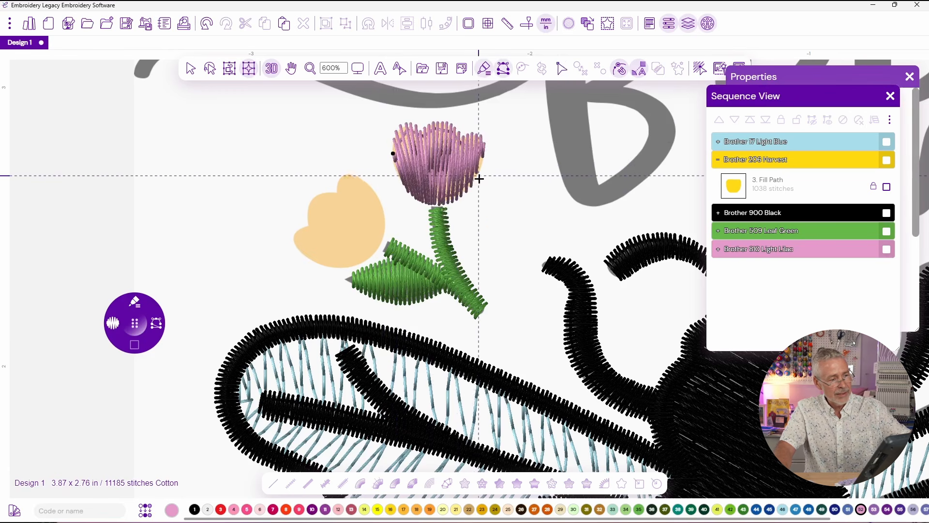
Step: Duplicate the lilac satin tulip, then move and rotate the copy counterclockwise to cover the left tulip in the artwork
click(191, 68)
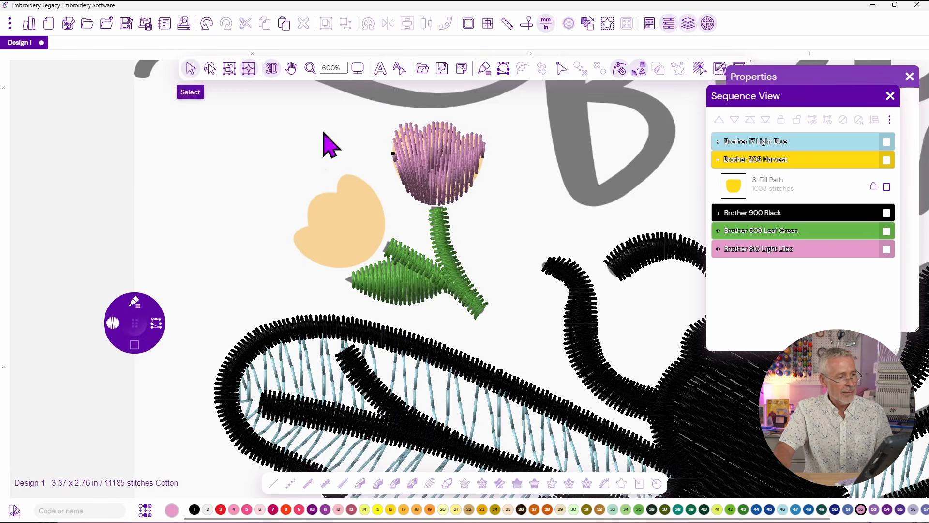
click(426, 166)
right_click(425, 160)
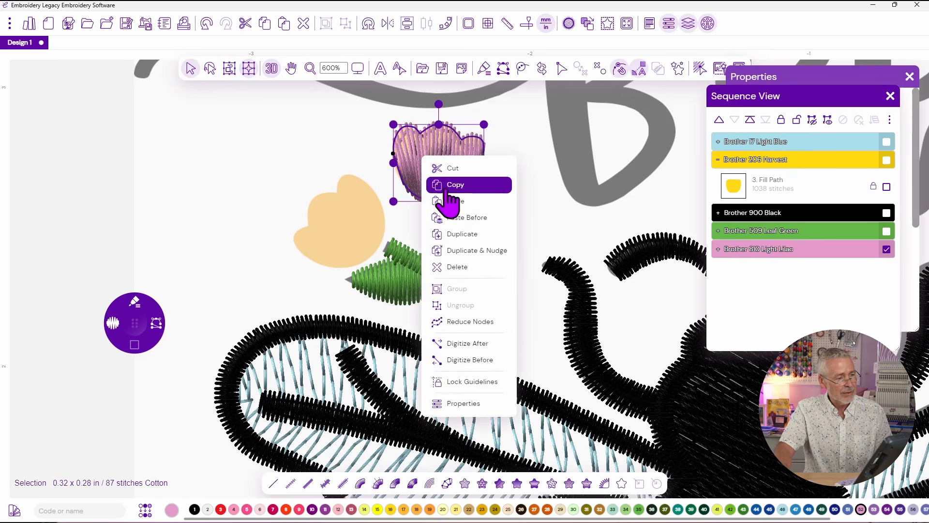
click(464, 236)
drag(439, 180, 344, 225)
drag(347, 165, 278, 187)
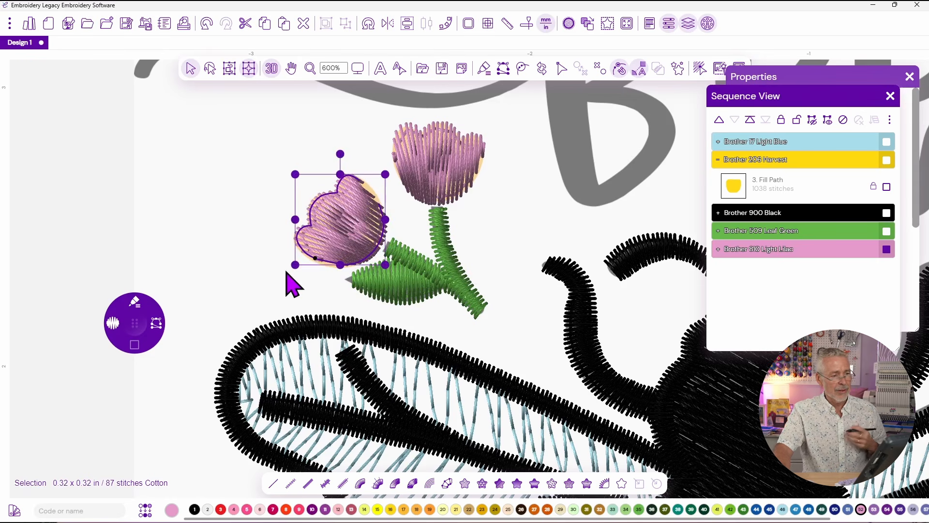
click(287, 314)
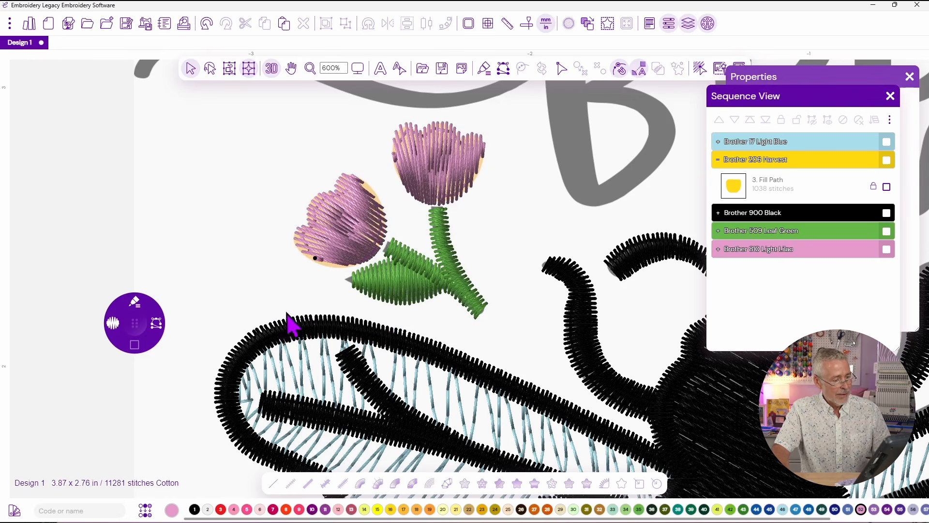
Step: Draw an artwork circle about 0.18 in across around the large flower's centre hole
drag(311, 369, 276, 145)
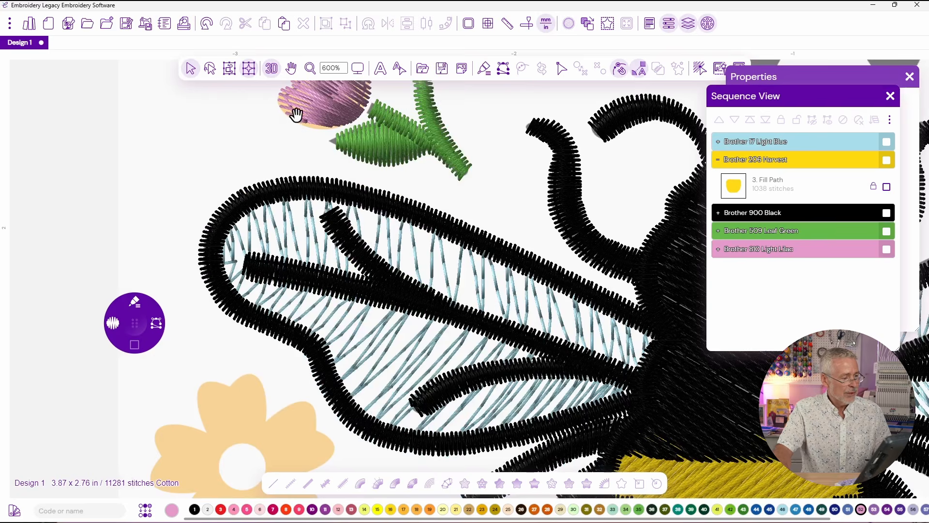
drag(296, 115, 296, 113)
drag(265, 313, 353, 284)
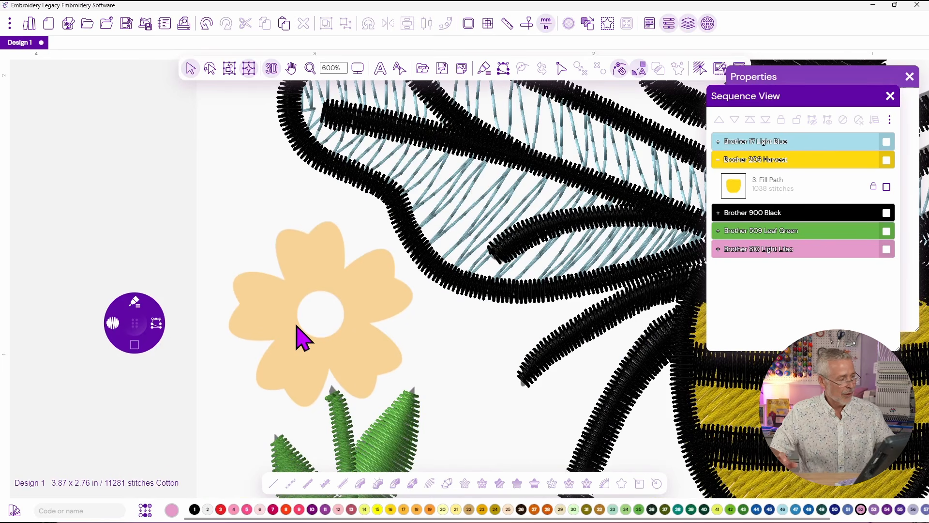
click(135, 301)
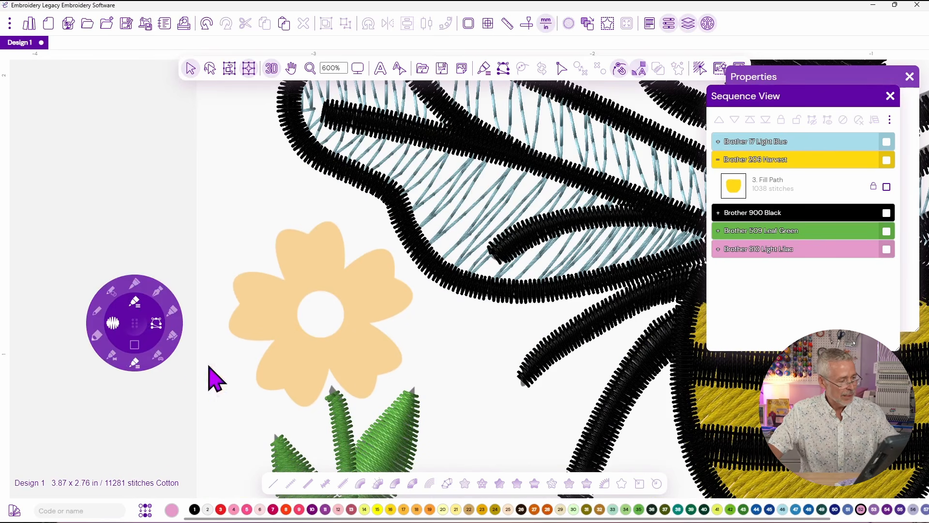
click(111, 290)
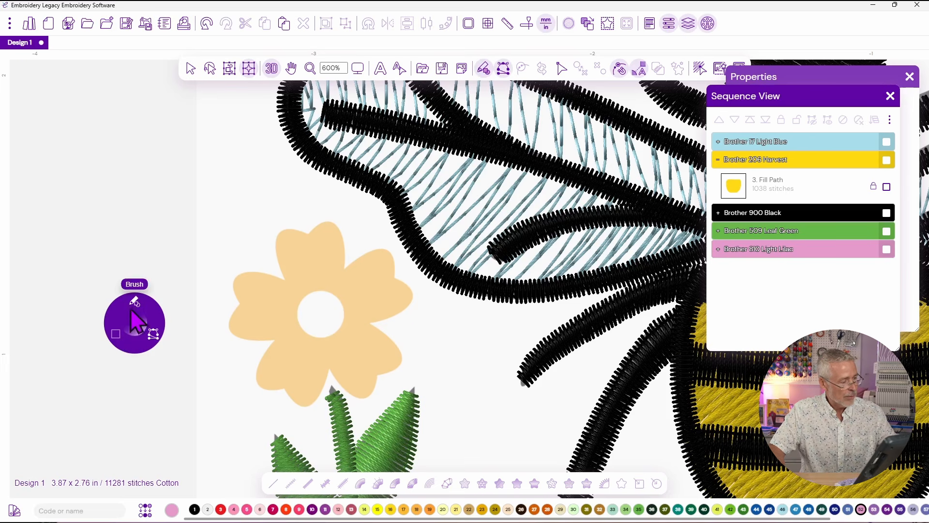
click(116, 334)
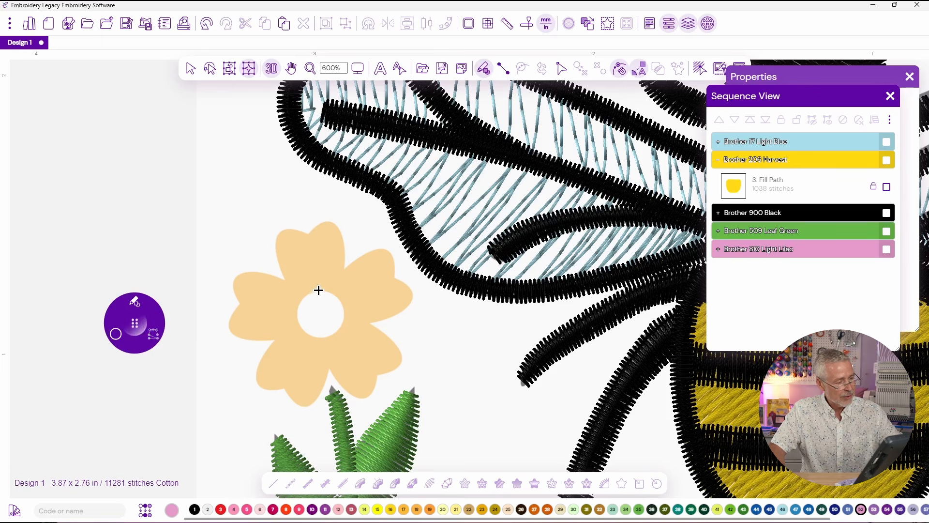
click(323, 338)
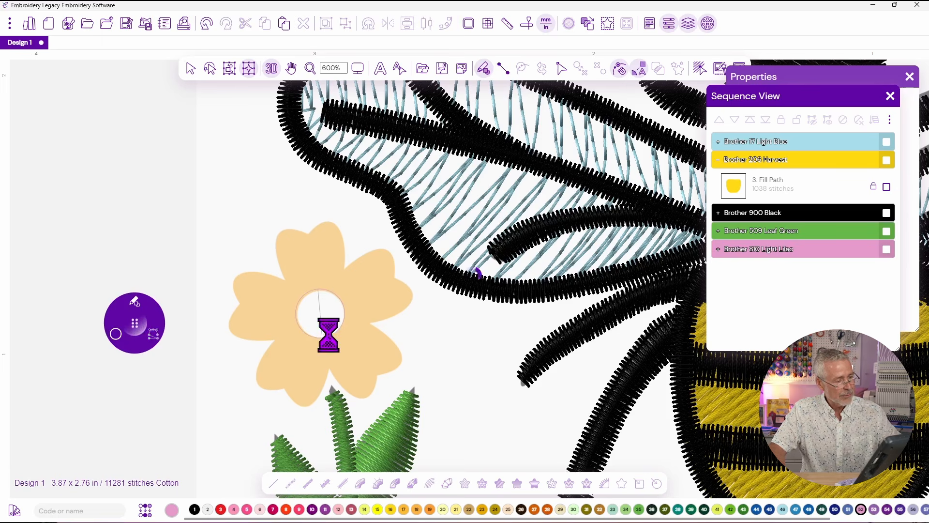
Step: Trace the large flower's five petals as a closed artwork outline about 0.65 x 0.66 in
click(135, 304)
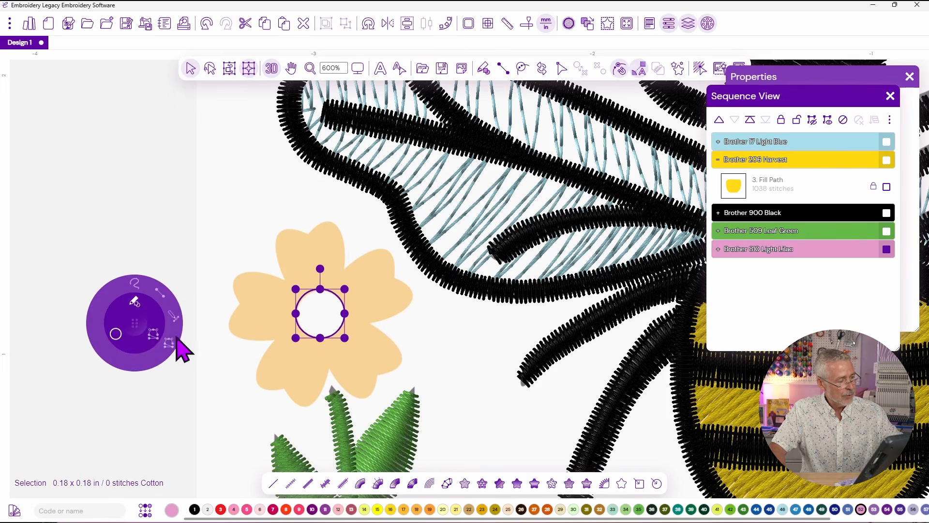
click(169, 346)
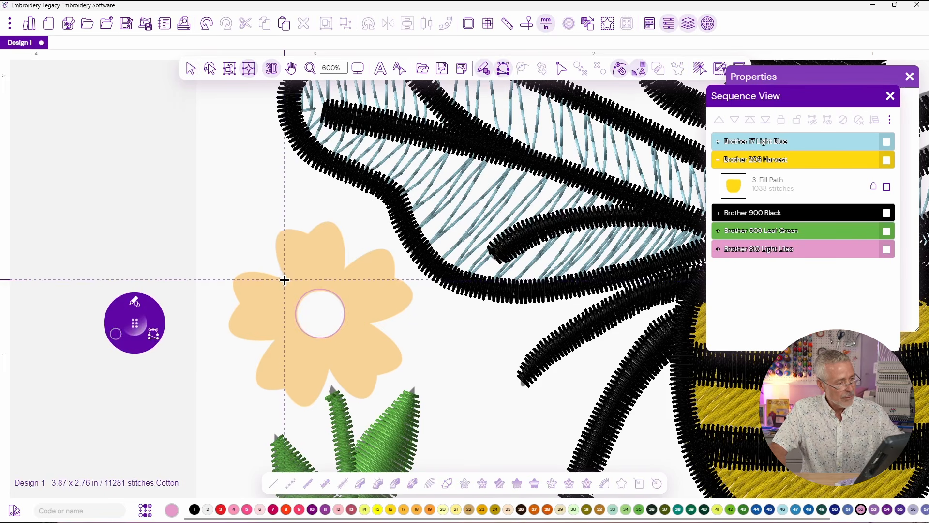
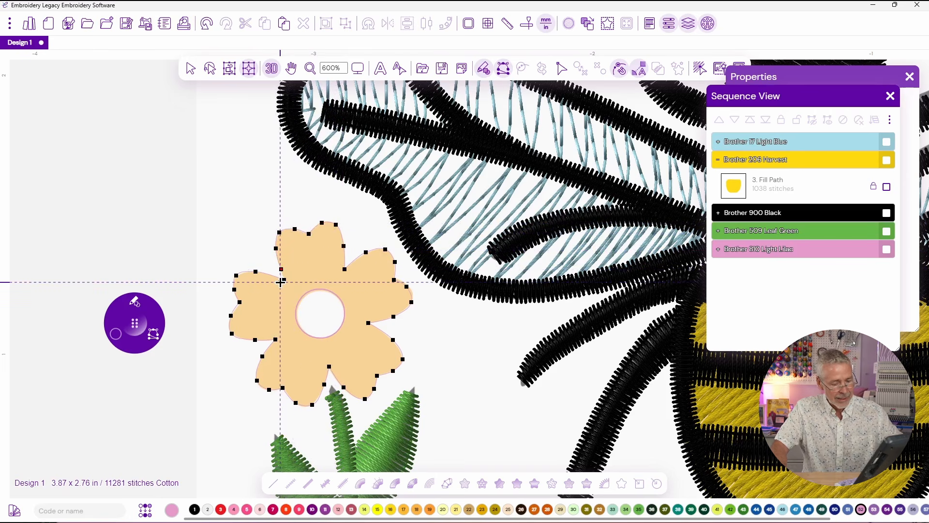
key(Return)
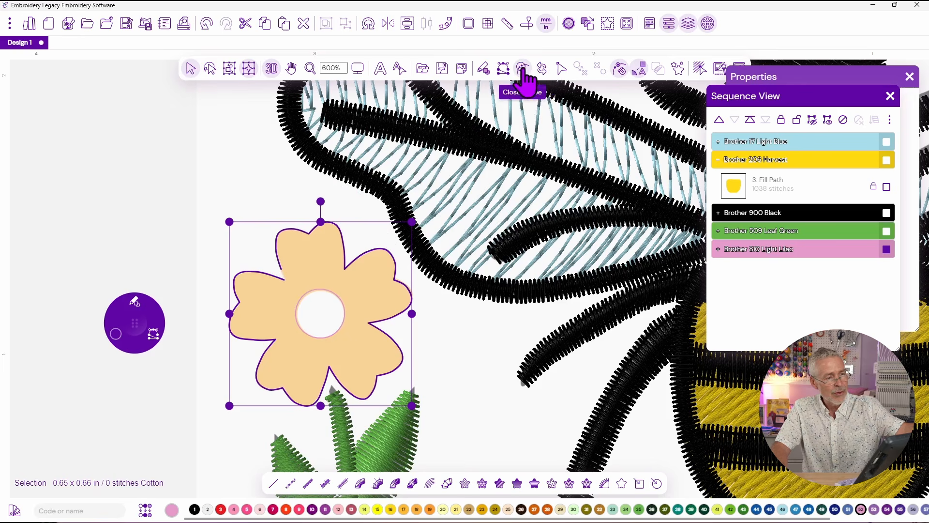
Step: Combine the circle and petal outline artwork paths into a single shape with a centre hole
click(718, 249)
scroll(794, 286, down, 2)
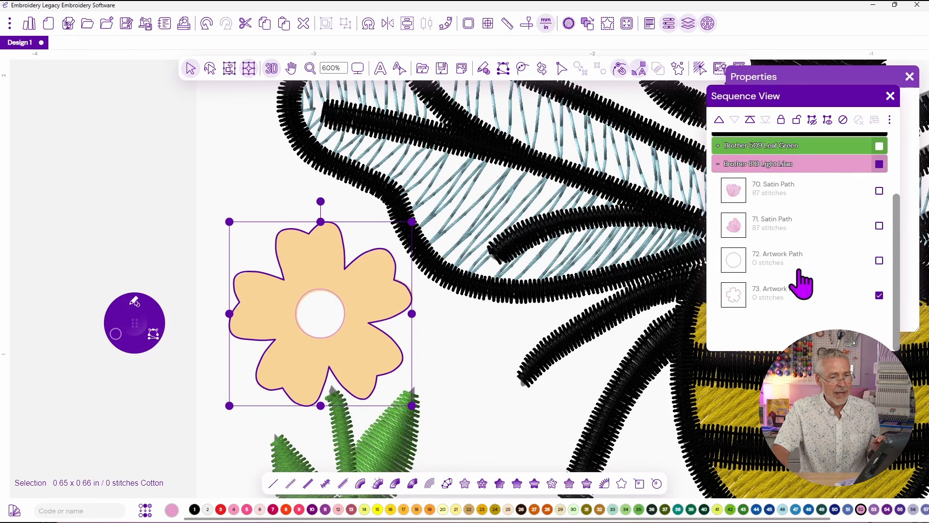
click(880, 262)
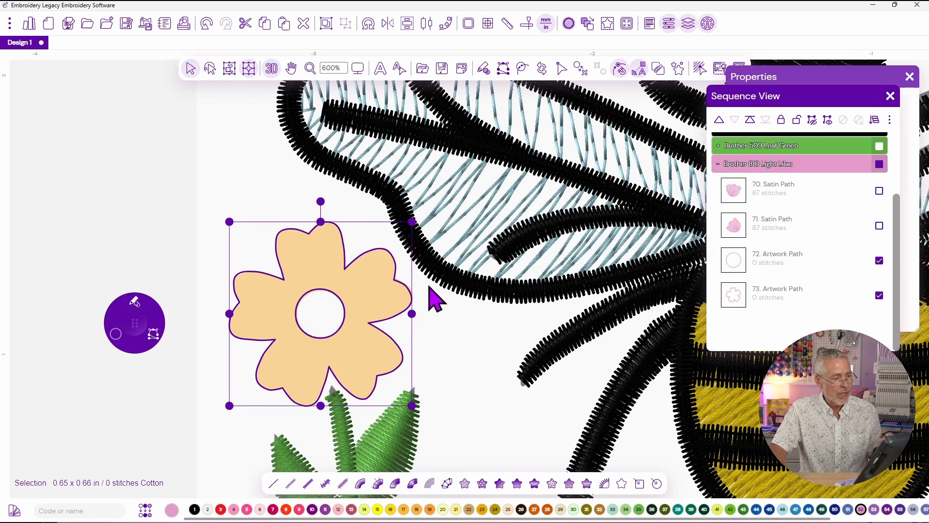
right_click(385, 286)
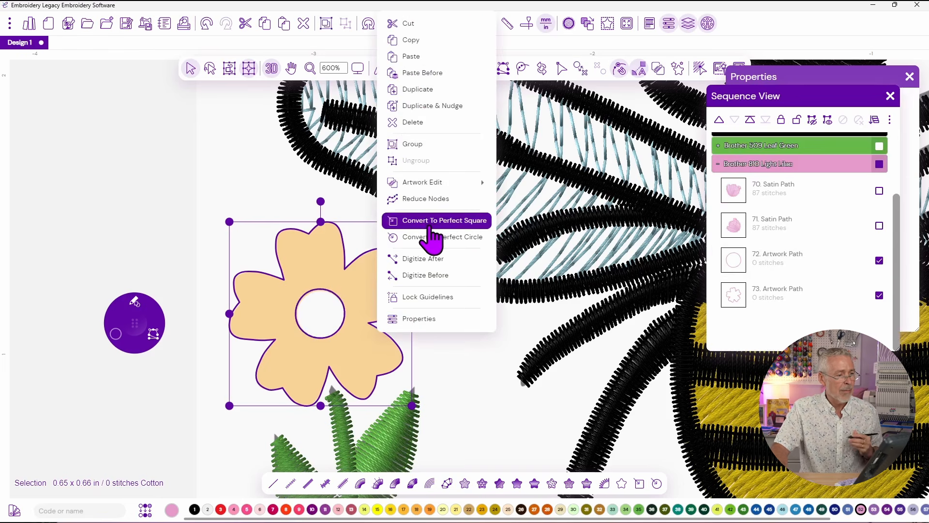
mouse_move(421, 183)
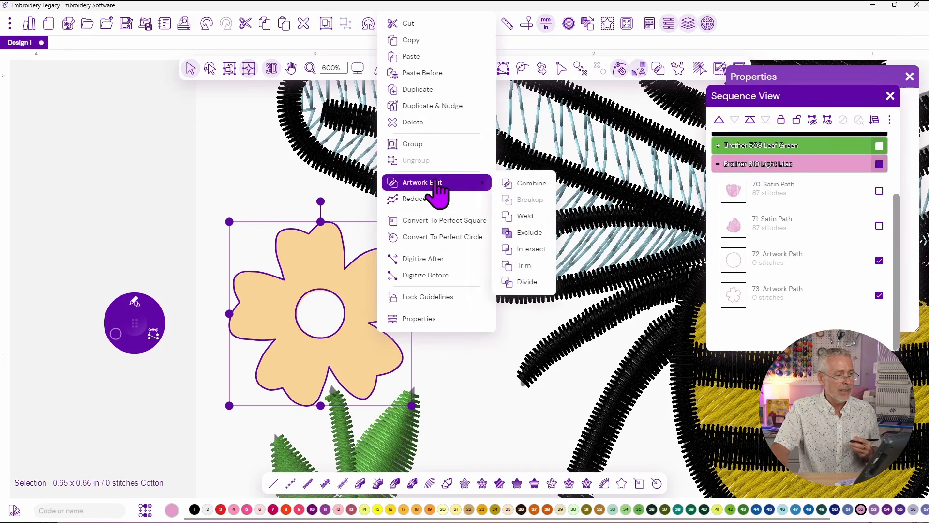
click(525, 182)
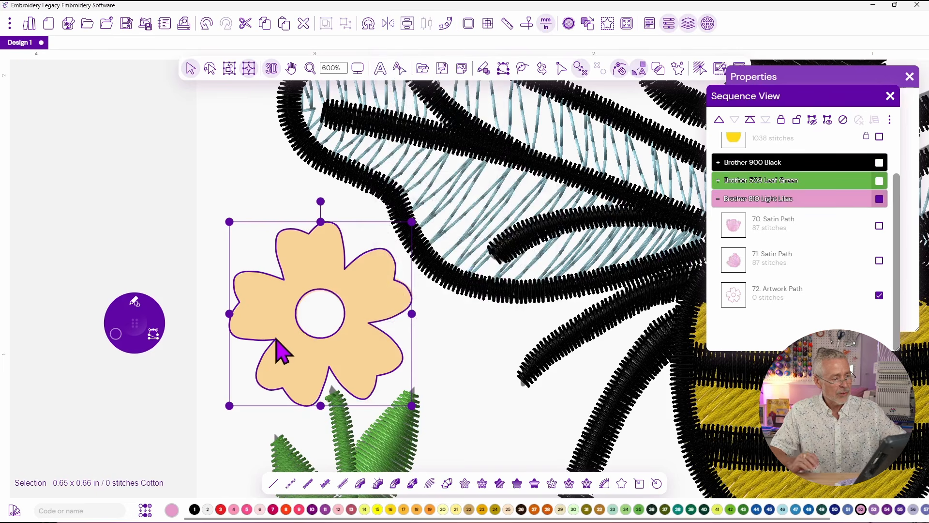
Step: Convert the large flower outline to a satin path with five angle lines radiating from the centre hole to the petal tips
click(360, 484)
click(316, 289)
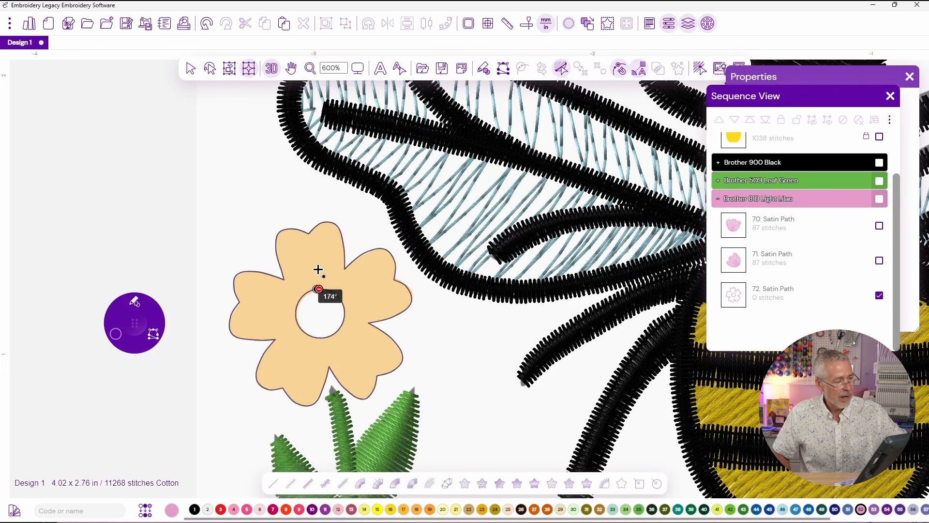
click(342, 303)
click(393, 279)
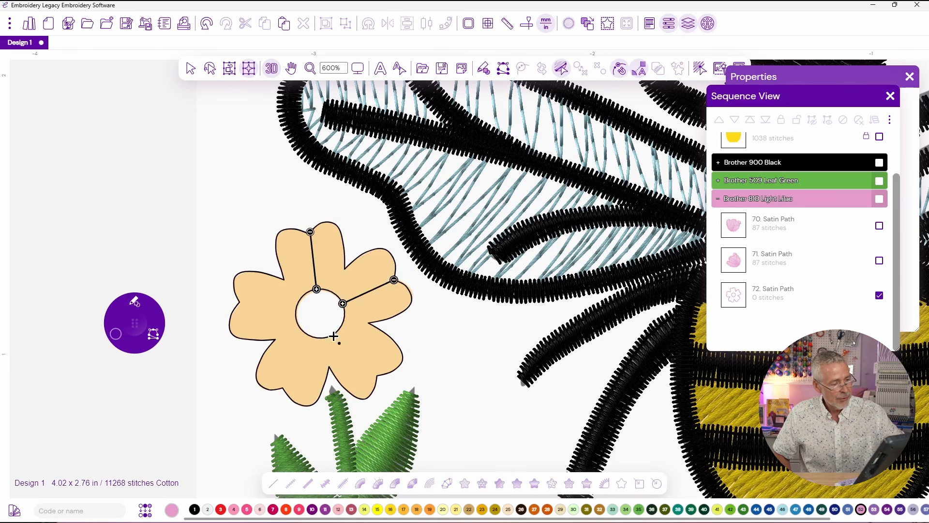
click(337, 332)
click(377, 377)
click(308, 335)
click(284, 391)
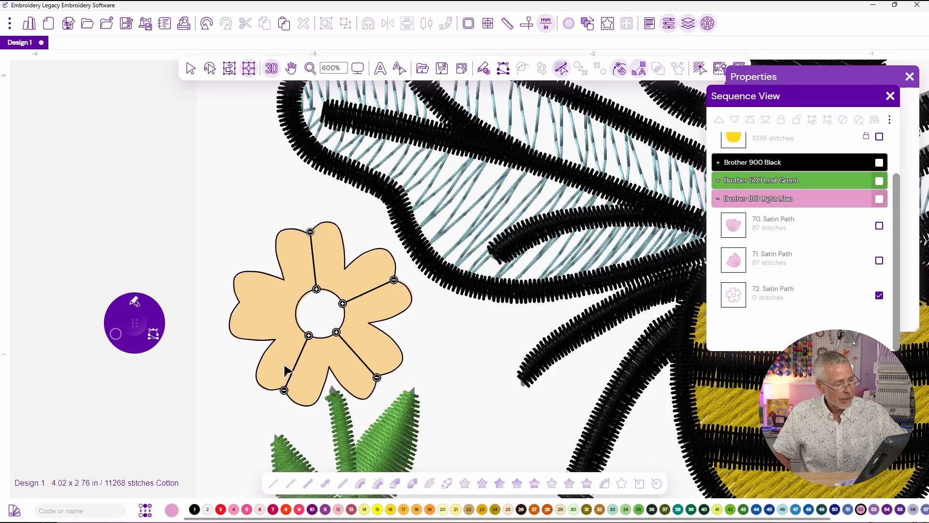
click(240, 302)
click(296, 311)
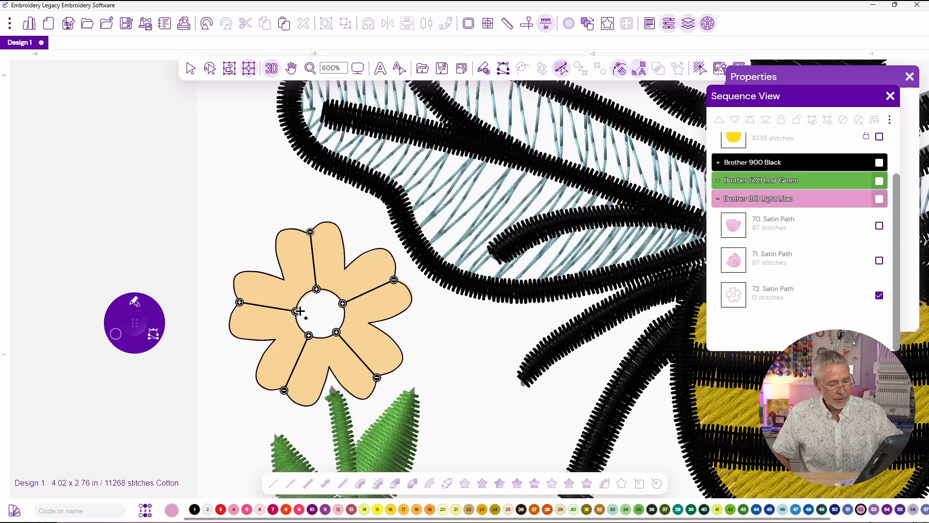
key(Return)
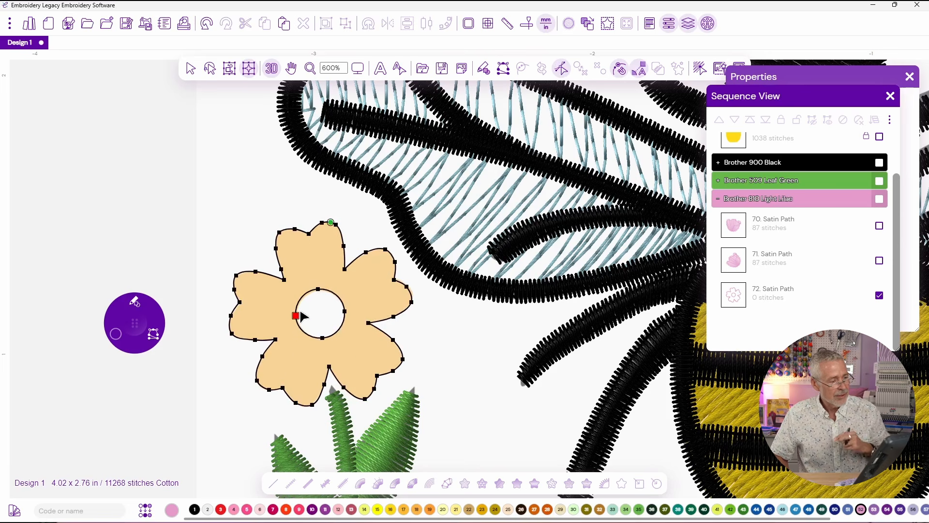
key(Return)
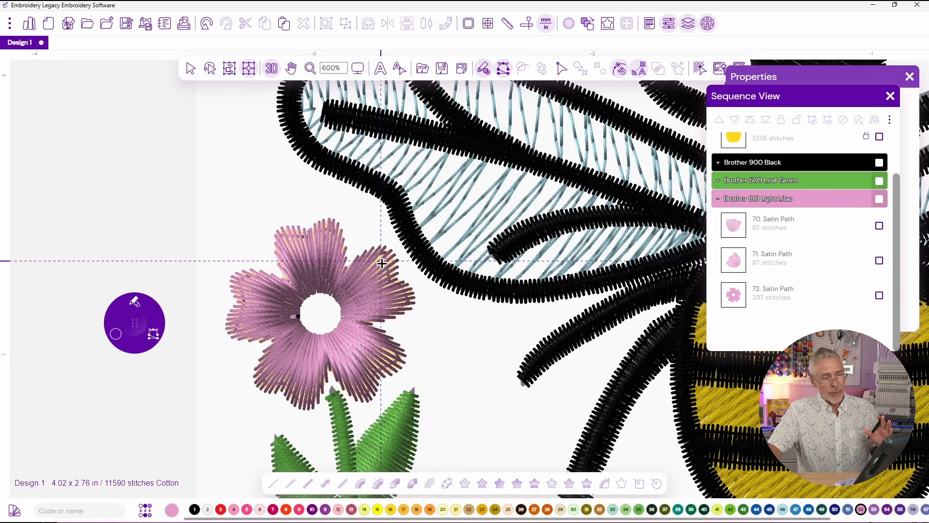
Step: Select all Leaf Green and Light Lilac objects on the bee's left side and make a nudged duplicate of them
scroll(382, 263, down, 5)
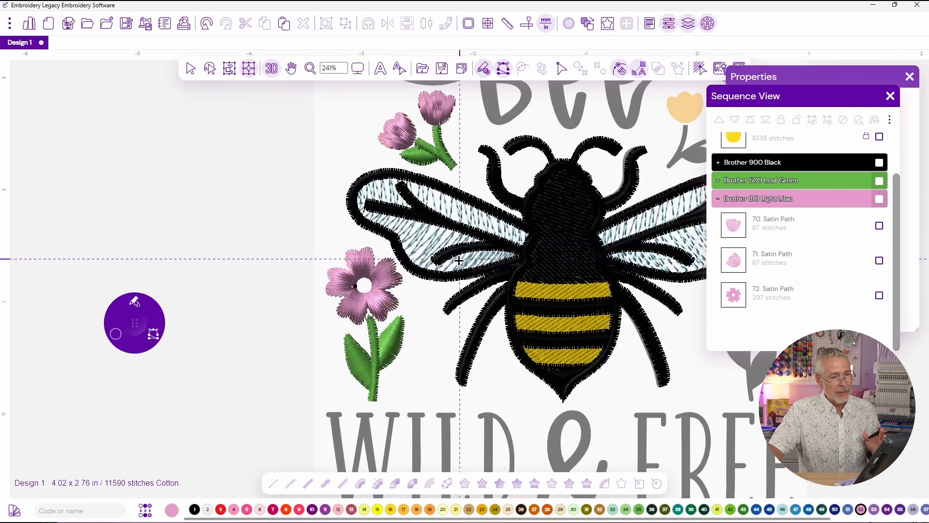
drag(510, 241, 351, 253)
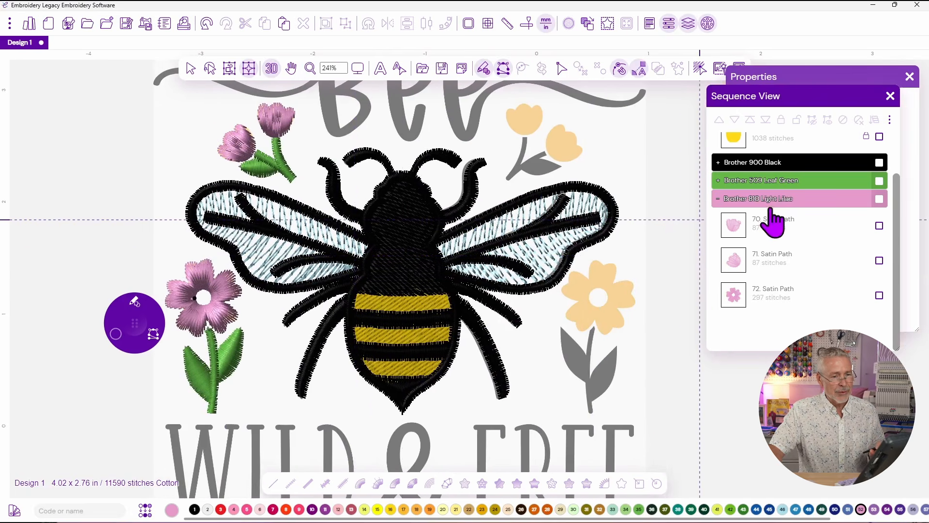
click(879, 181)
click(879, 199)
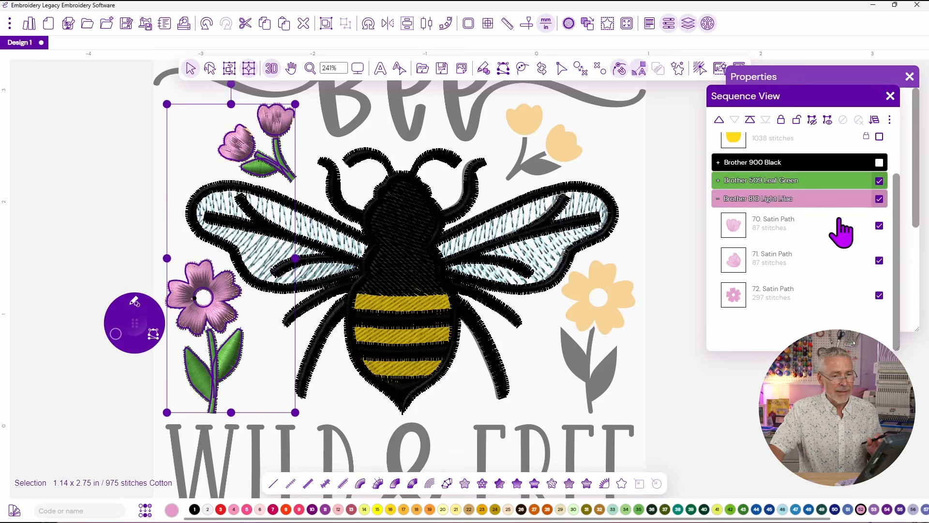
right_click(207, 163)
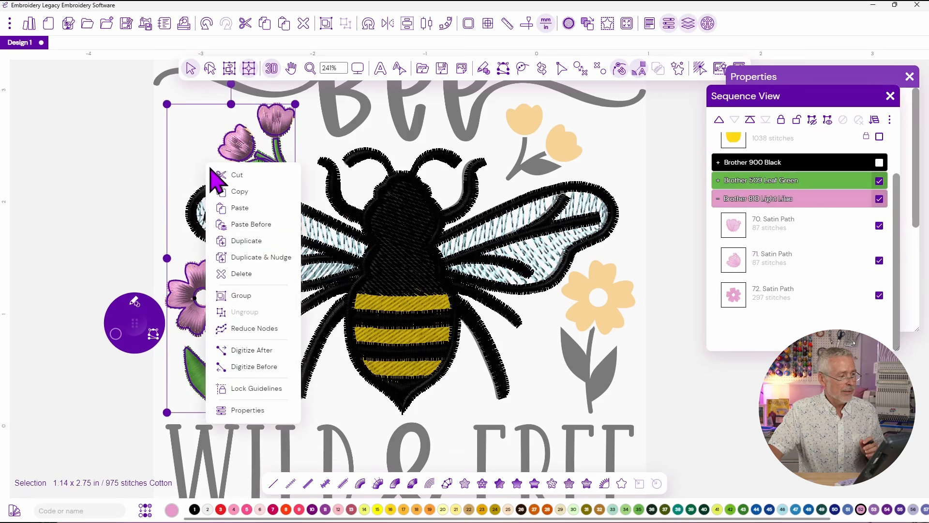
click(252, 257)
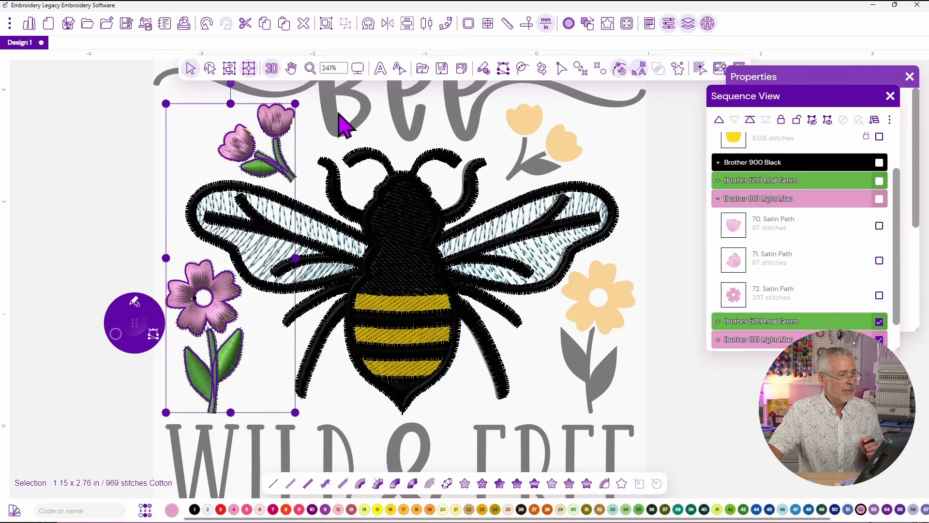
Step: Flip the duplicated flowers horizontally and move them over the matching flower artwork on the bee's right side
click(388, 23)
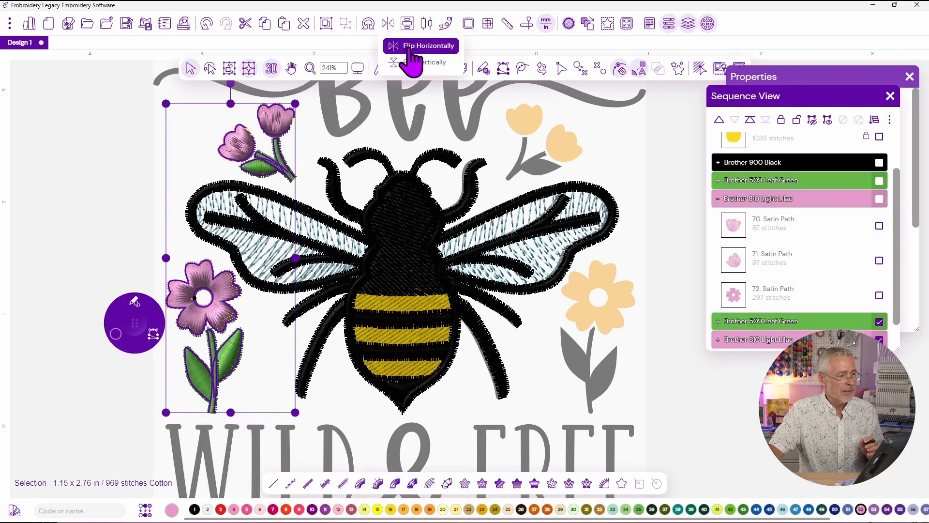
click(415, 62)
drag(186, 211, 516, 199)
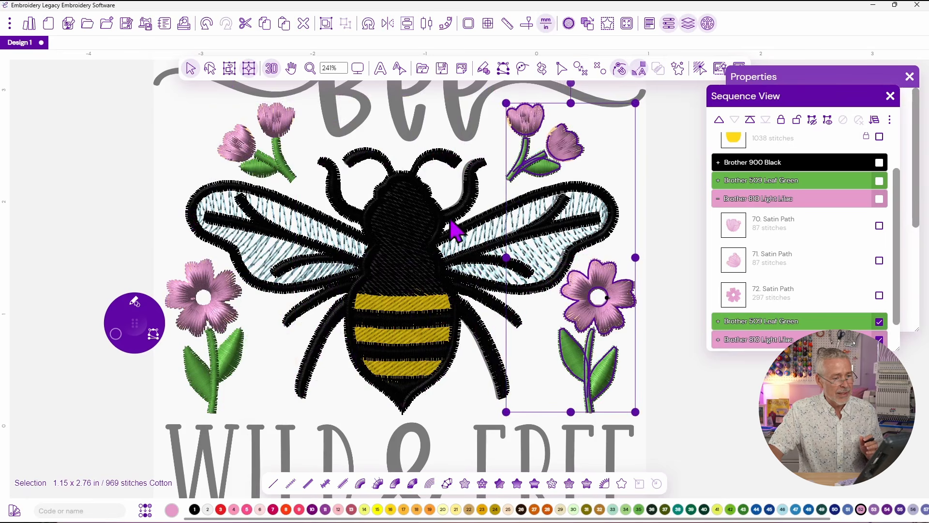
click(183, 154)
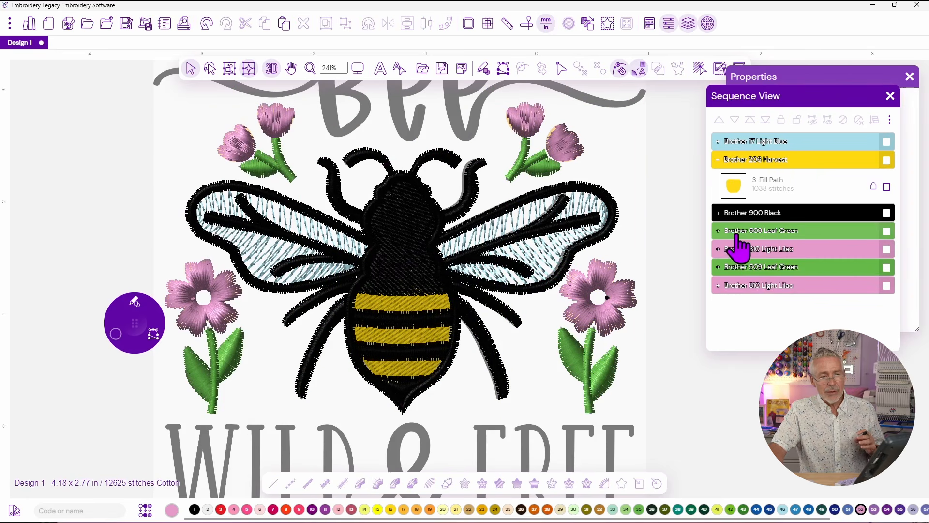
Step: Combine both Leaf Green and both Light Lilac colour groups into one sewing block per colour by optimizing the colour sequence
click(887, 231)
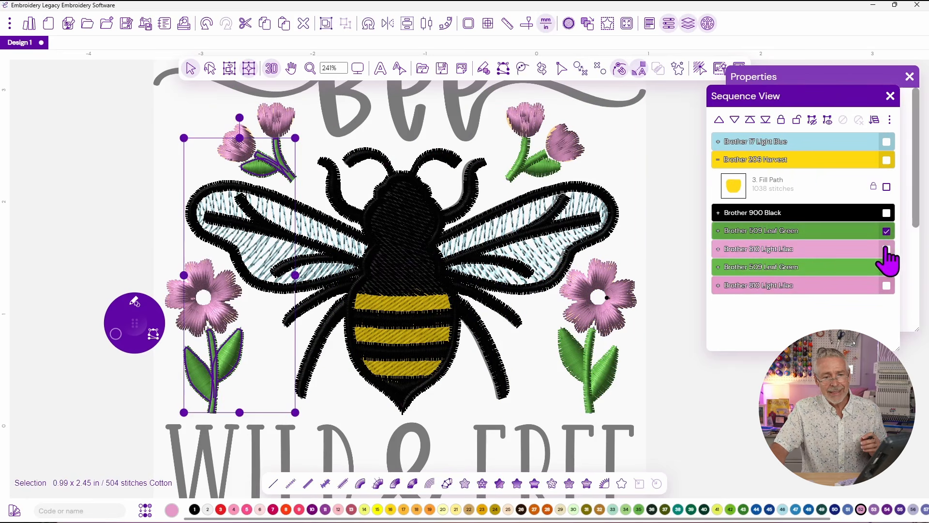
click(887, 249)
click(886, 267)
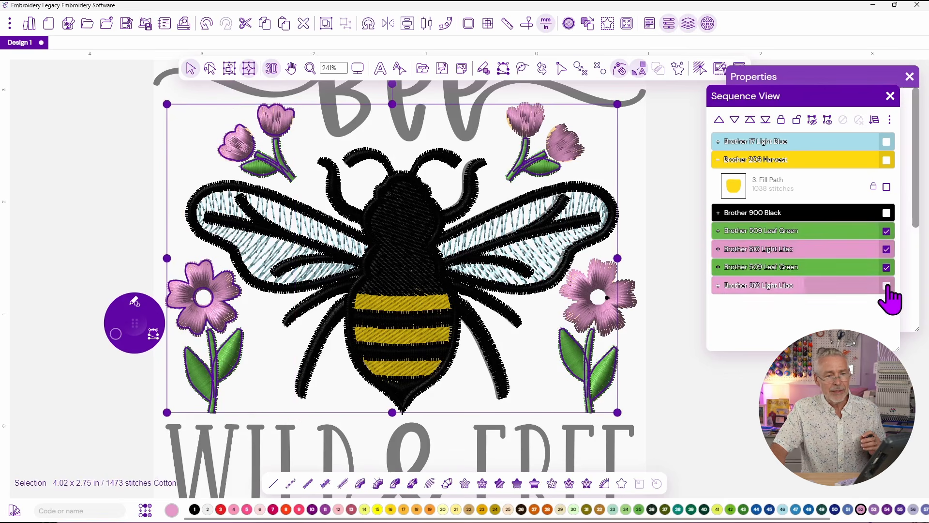
click(887, 285)
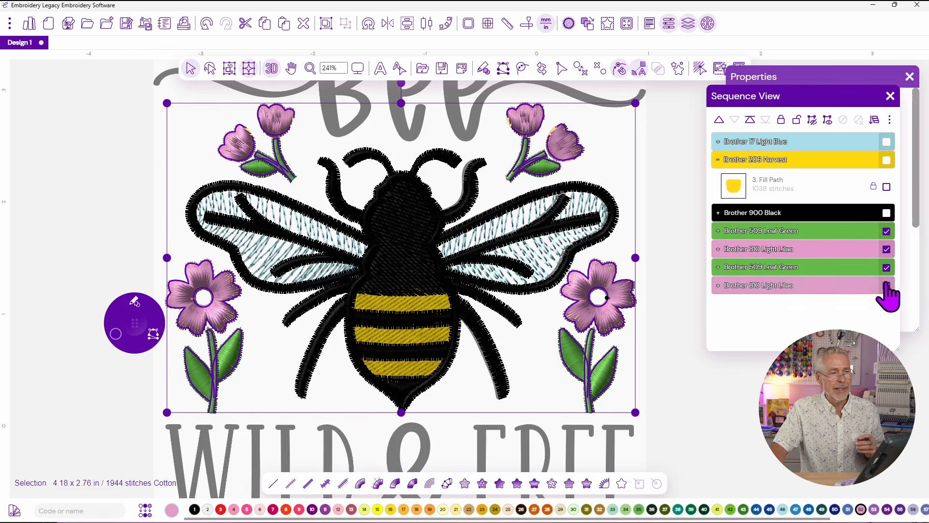
click(587, 25)
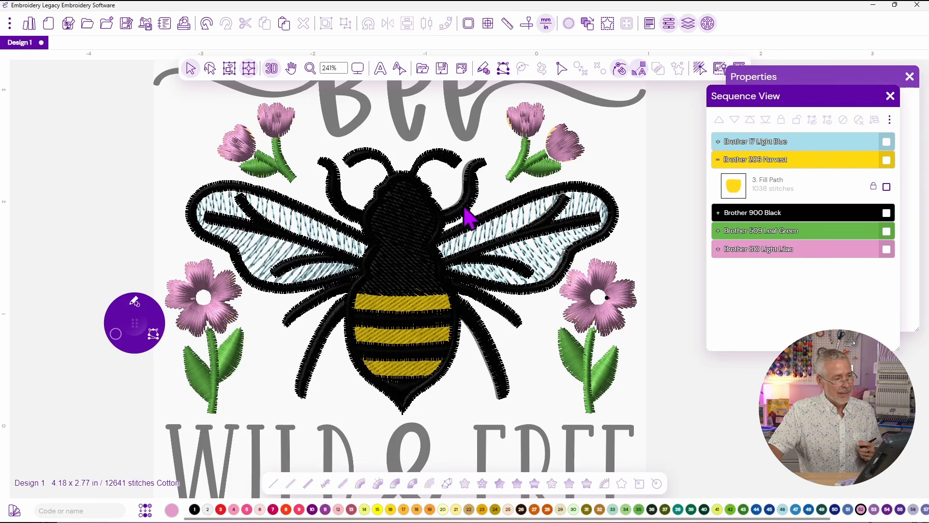
Step: Digitize the swash leading into the B of "Bee" as a satin column in Brother 206 Harvest, placing point pairs along its edges
drag(367, 111, 450, 229)
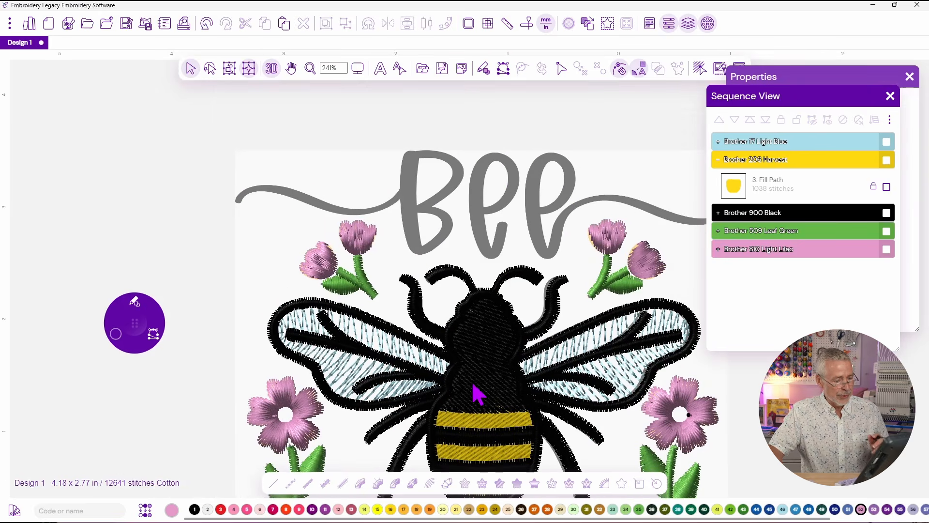
click(388, 511)
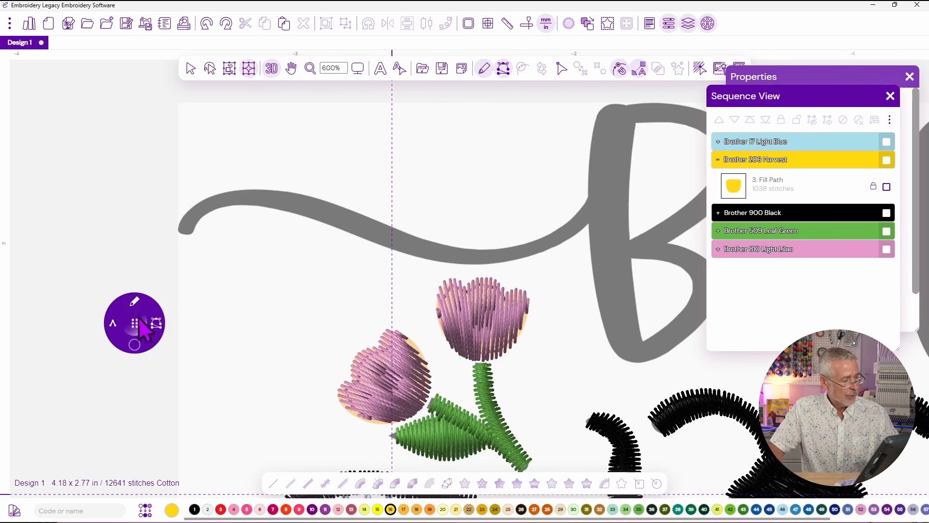
click(133, 324)
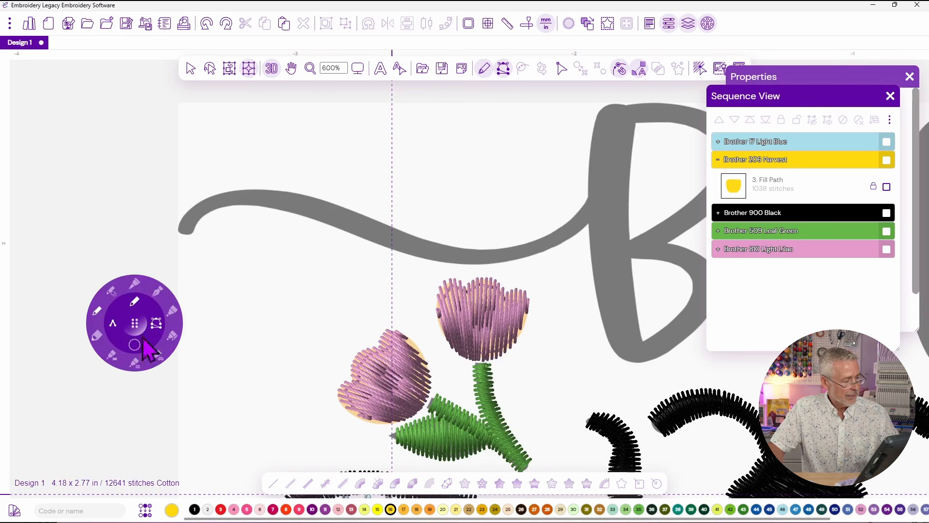
click(113, 358)
click(181, 223)
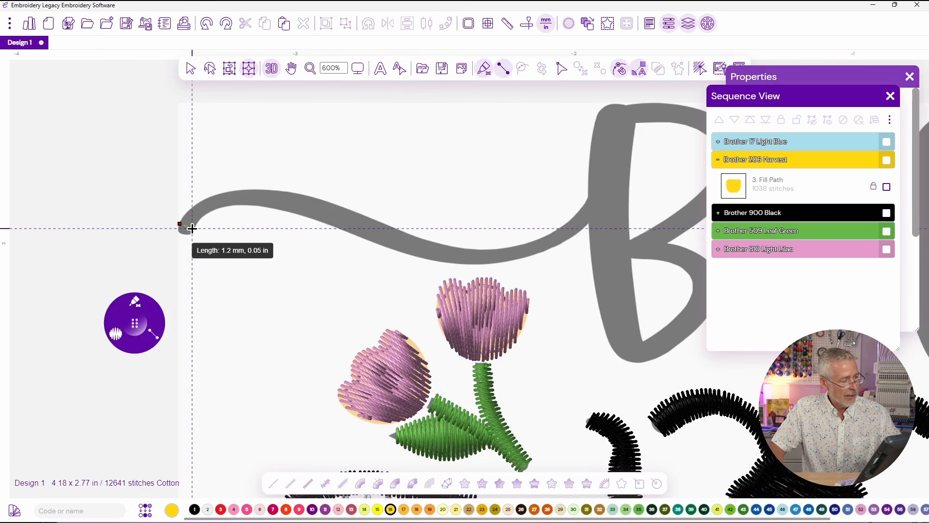
click(207, 195)
click(214, 209)
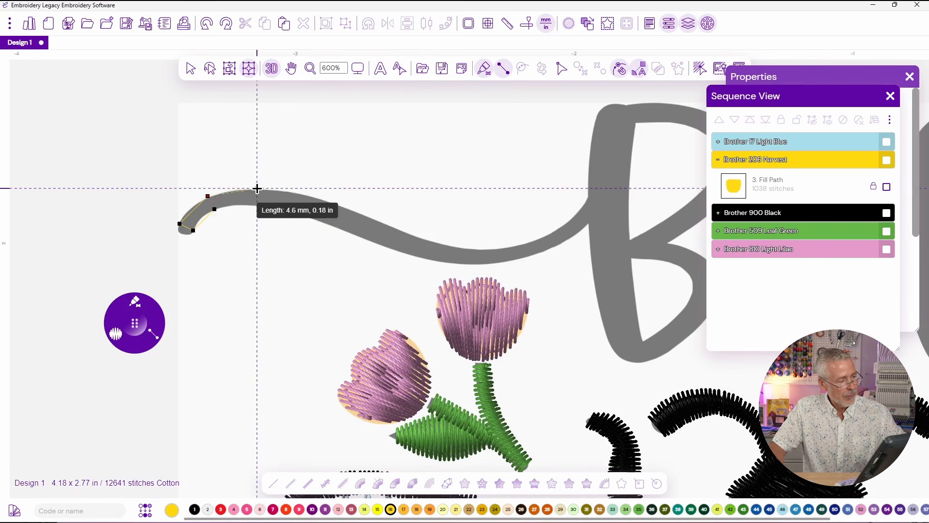
click(257, 189)
click(257, 206)
click(332, 201)
click(326, 224)
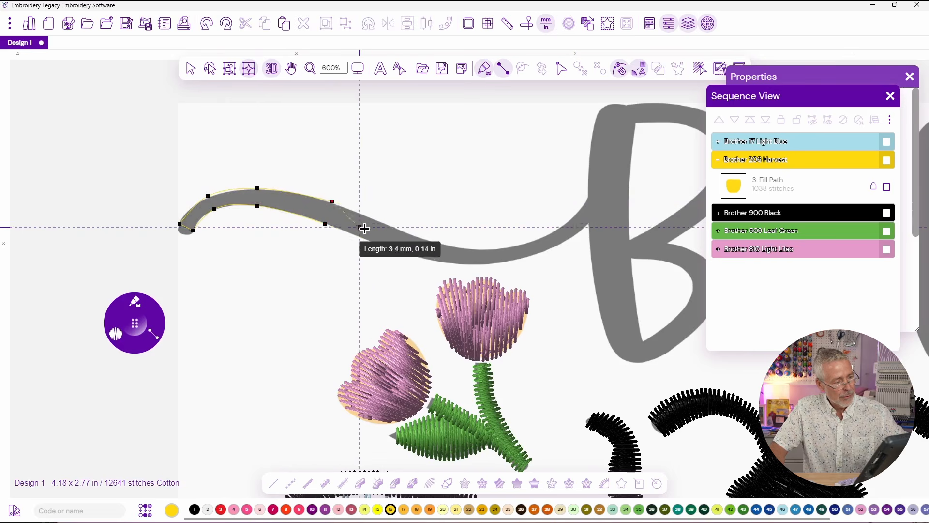
click(394, 226)
click(388, 249)
click(452, 246)
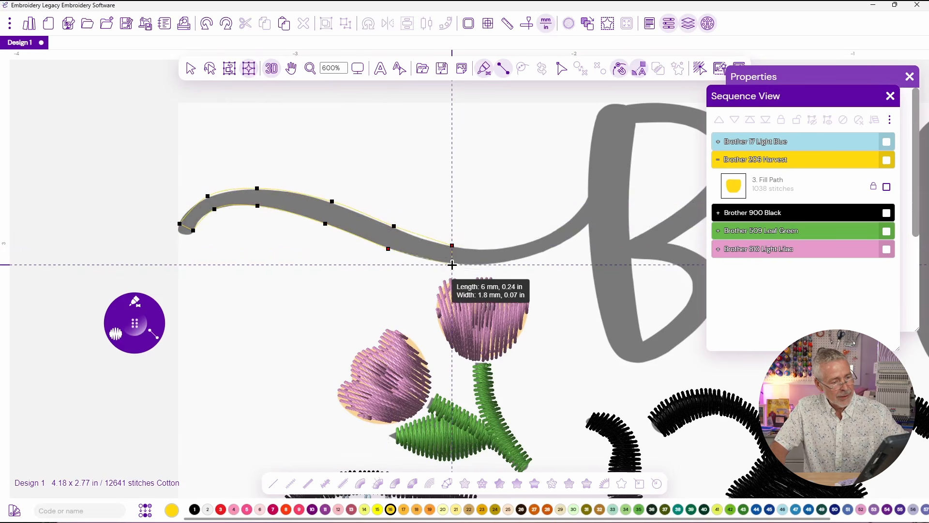
click(452, 265)
click(507, 247)
click(511, 261)
click(539, 246)
click(559, 227)
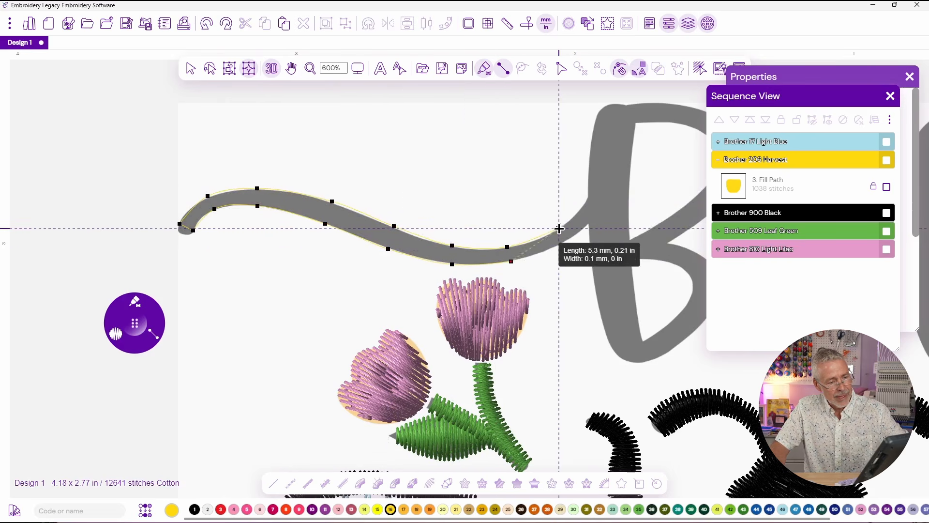
click(568, 242)
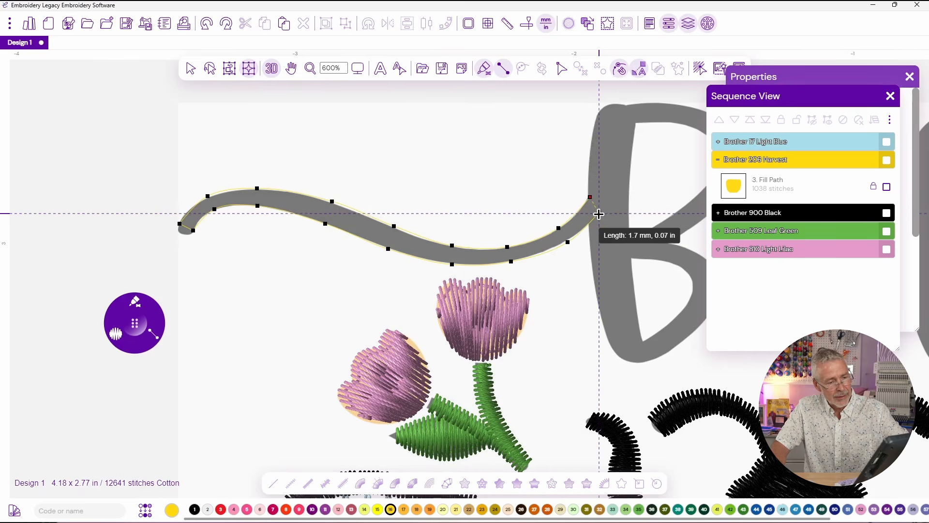
key(Return)
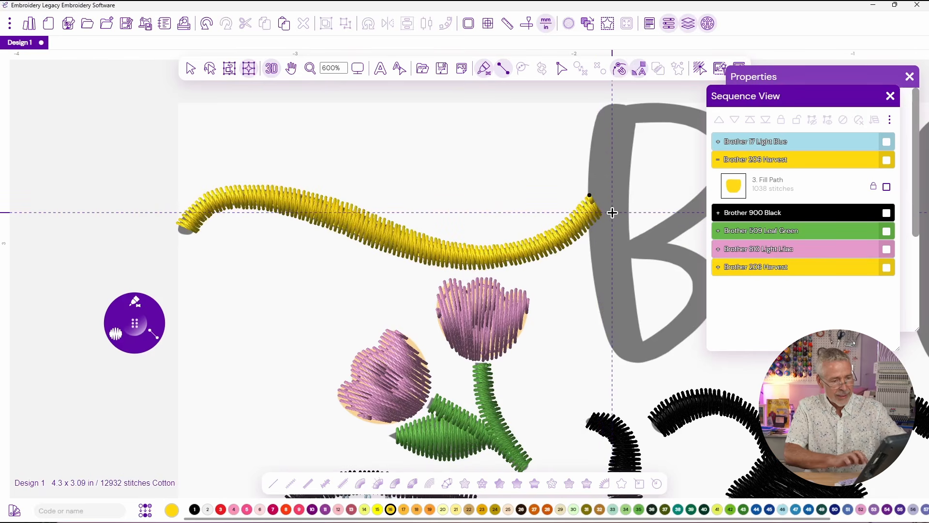
Step: Start a Harvest satin column for the B, placing point pairs around its lower bowl from mid-stem to the base
mouse_move(633, 232)
mouse_down()
mouse_move(548, 252)
mouse_move(450, 228)
mouse_up()
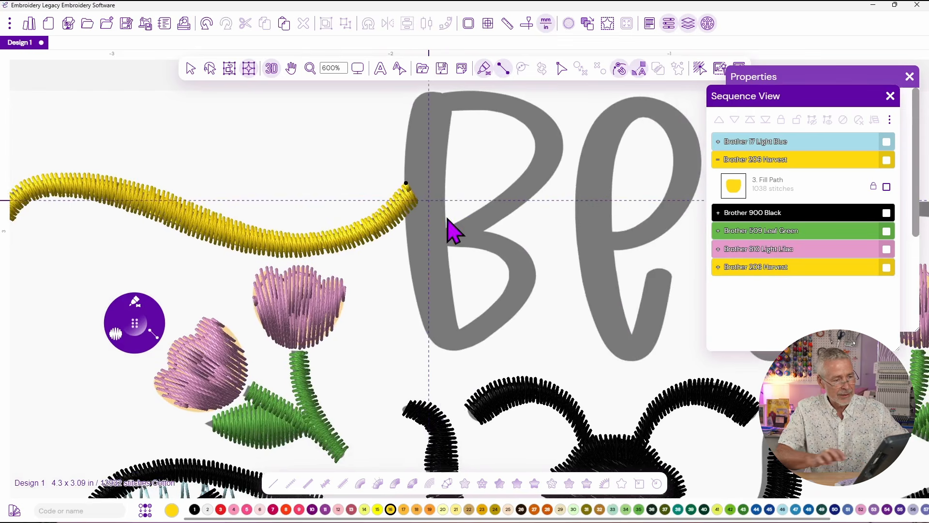
click(444, 226)
click(444, 248)
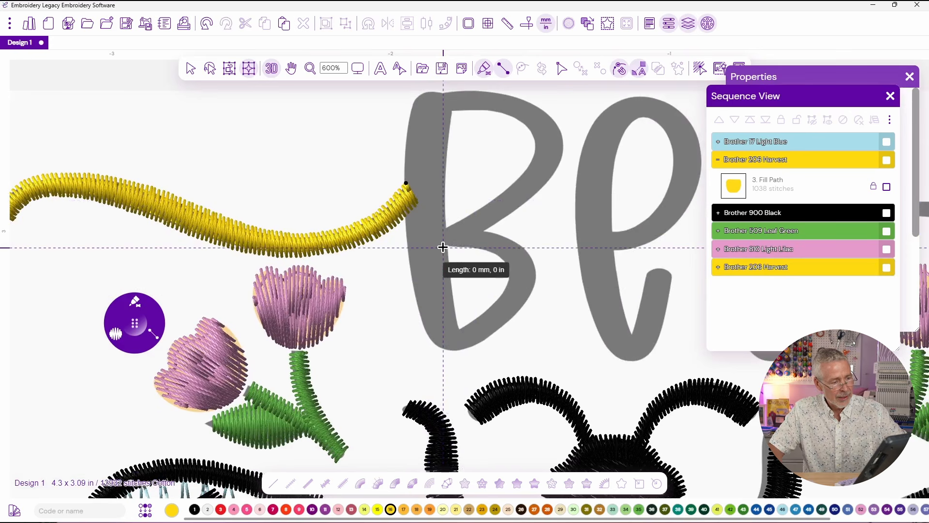
click(475, 247)
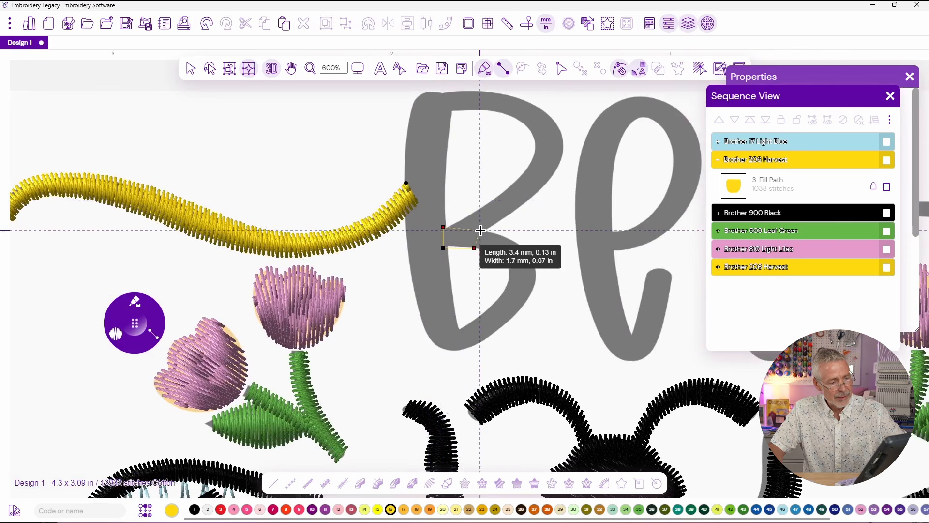
click(499, 256)
click(515, 241)
click(510, 273)
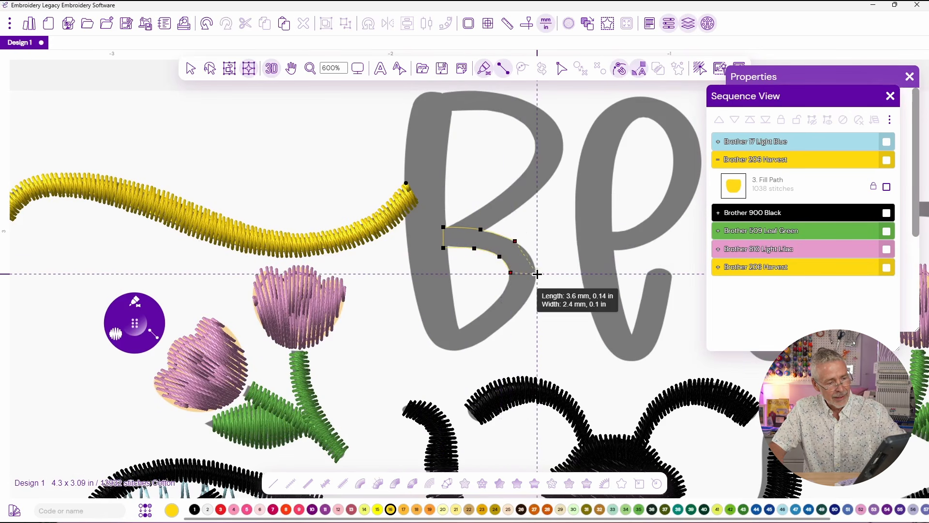
click(537, 274)
click(502, 295)
click(518, 315)
click(482, 315)
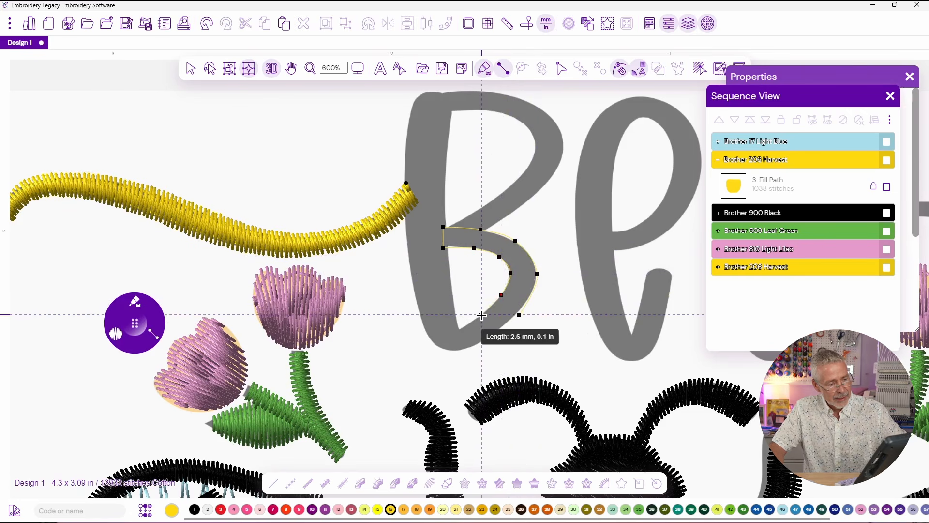
click(486, 340)
click(471, 323)
click(469, 348)
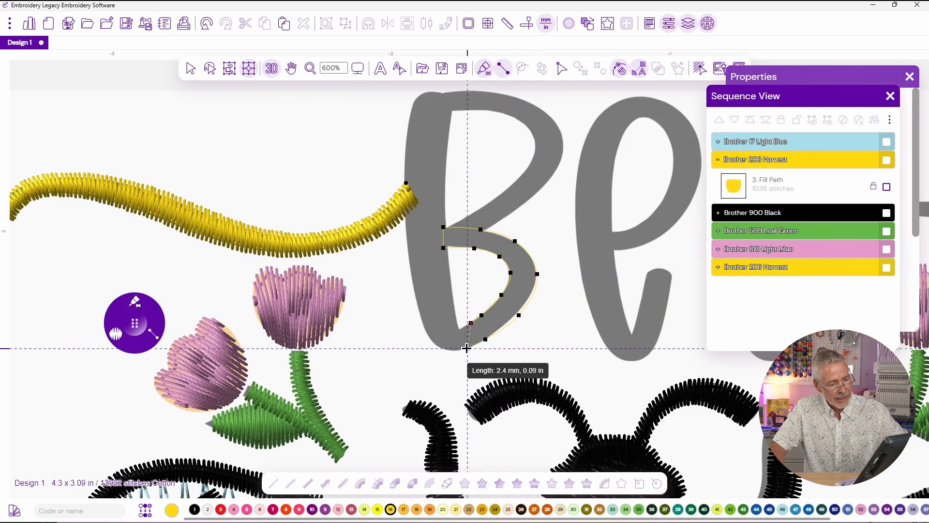
click(461, 329)
click(449, 350)
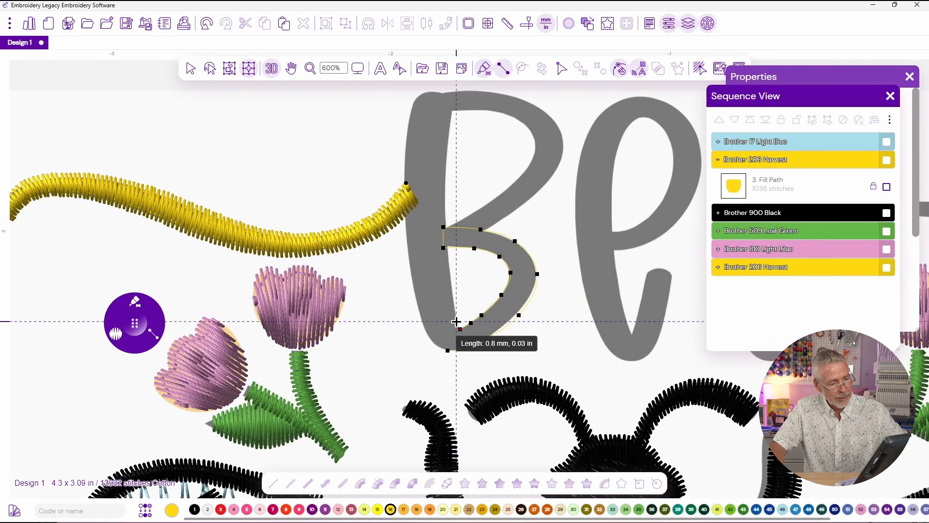
Step: Continue the satin column with point pairs up the stem of the B to its top corner
click(429, 340)
click(452, 293)
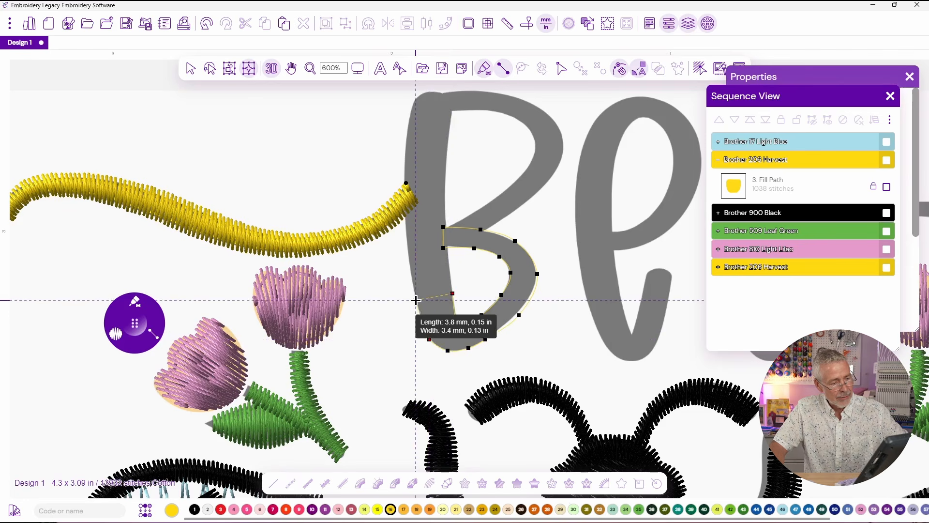
click(415, 300)
click(446, 235)
click(406, 235)
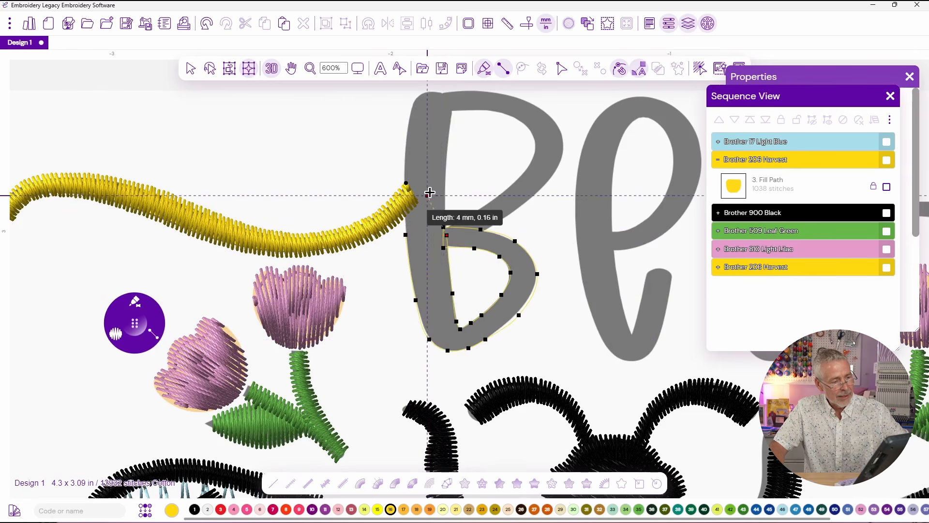
click(444, 172)
click(405, 163)
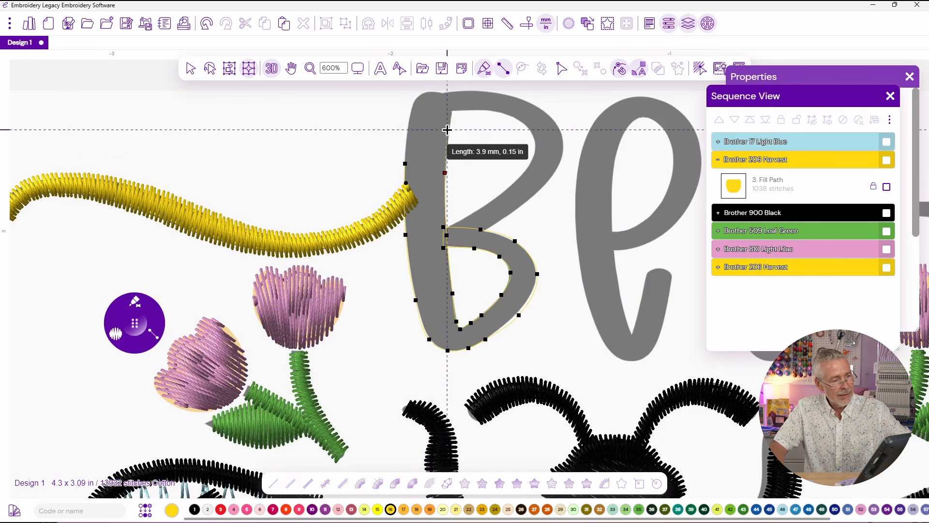
click(412, 107)
click(449, 127)
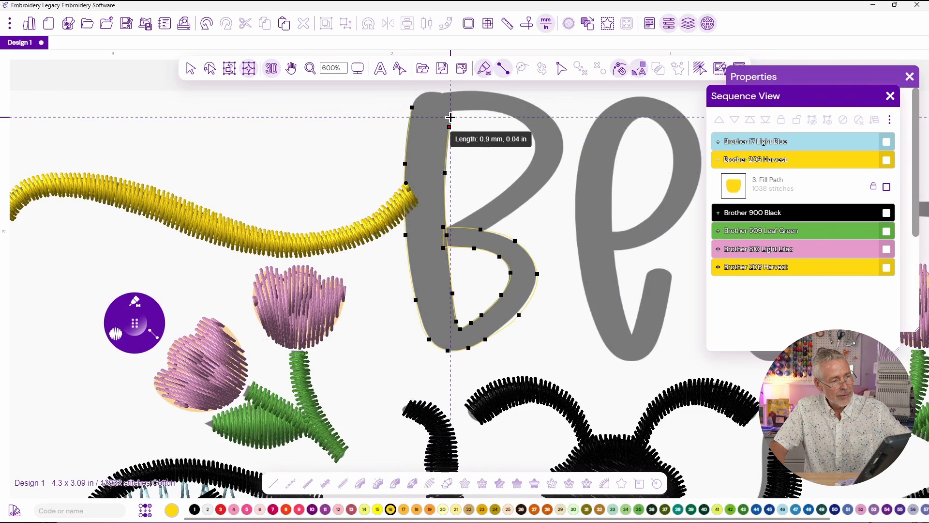
click(450, 118)
click(425, 92)
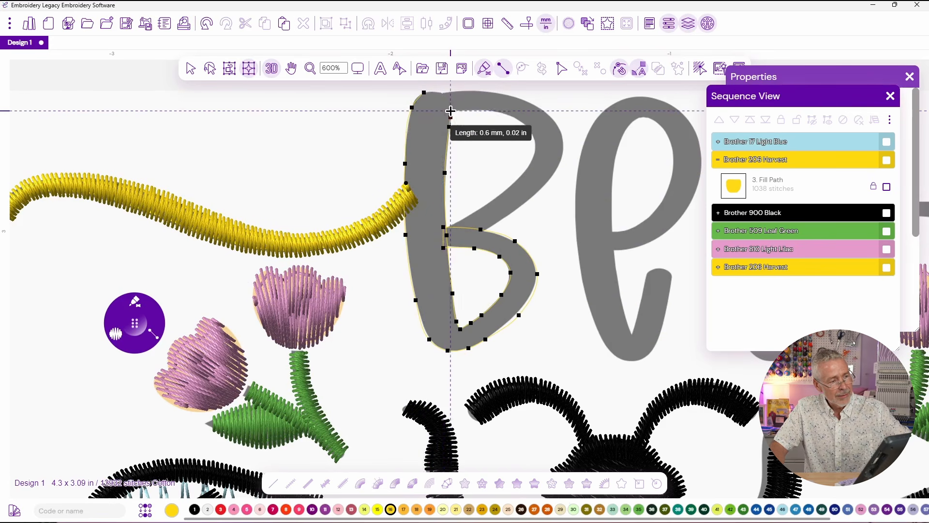
click(443, 90)
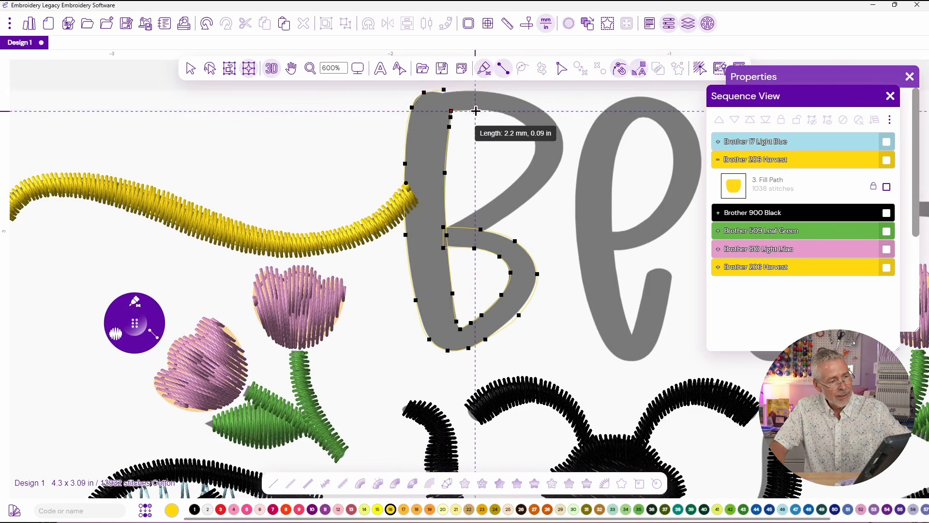
Step: Trace the upper bowl of the B with point pairs back to mid-stem and generate the satin stitches
click(477, 92)
click(524, 99)
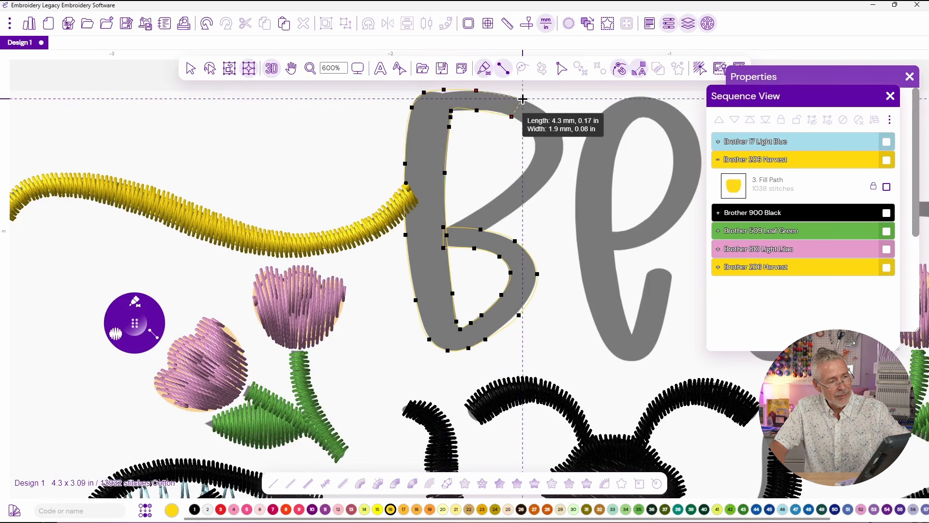
click(535, 135)
click(561, 130)
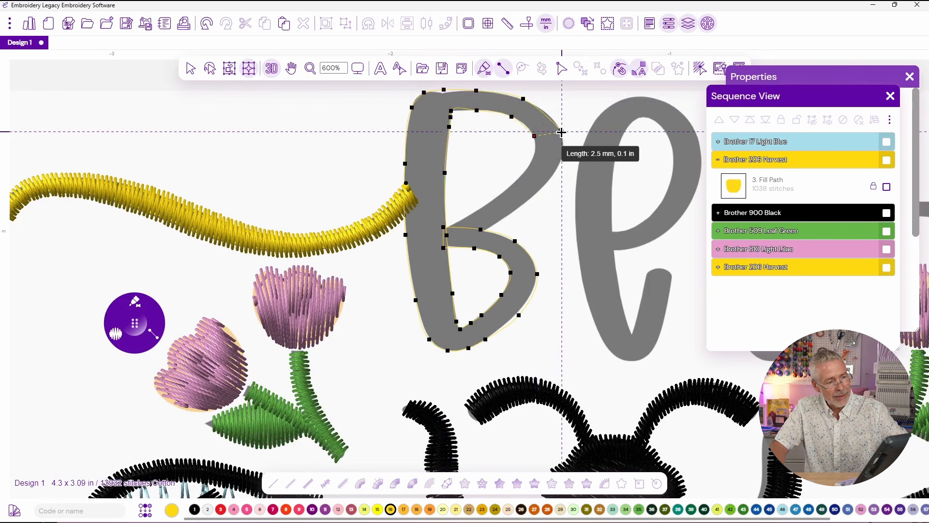
click(534, 156)
click(556, 170)
click(507, 190)
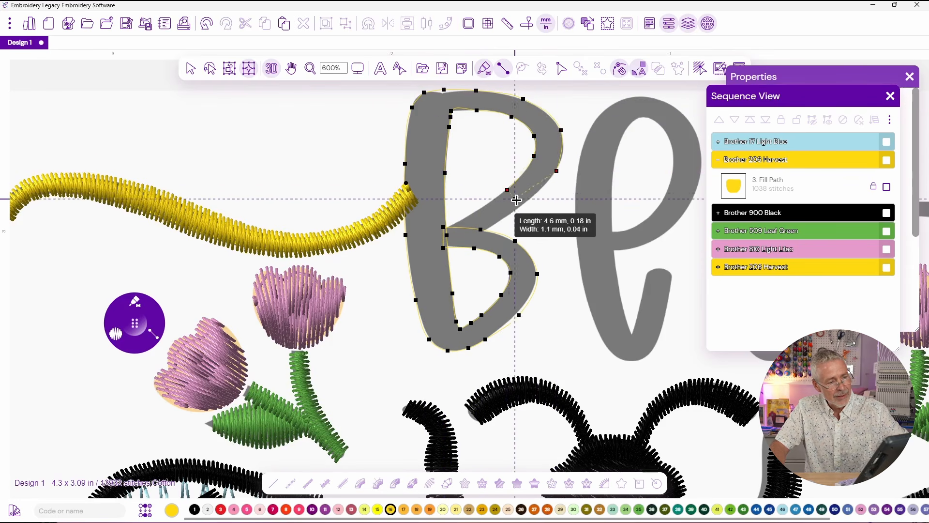
click(527, 200)
click(447, 227)
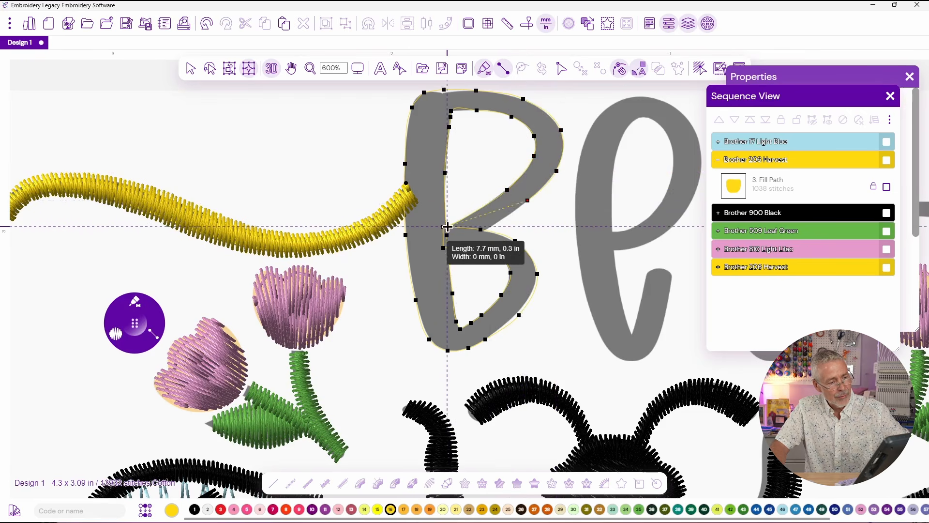
click(481, 228)
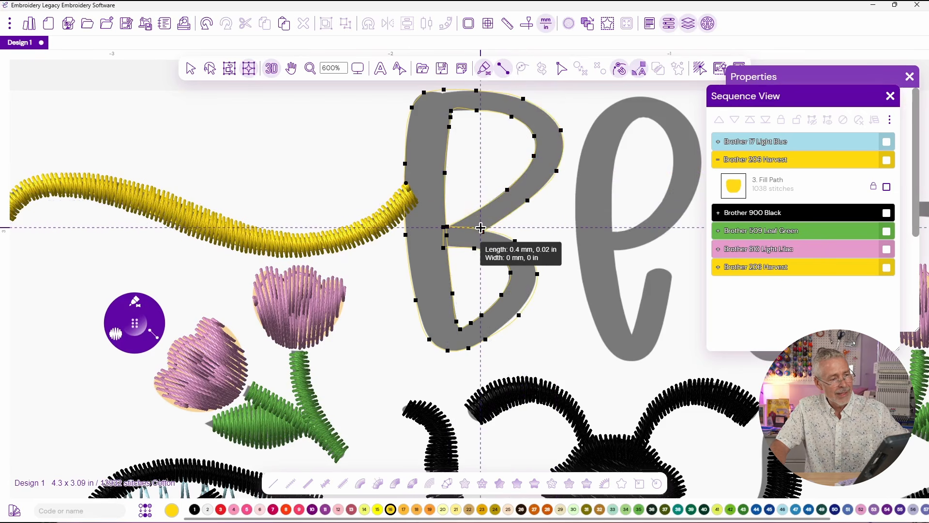
key(Return)
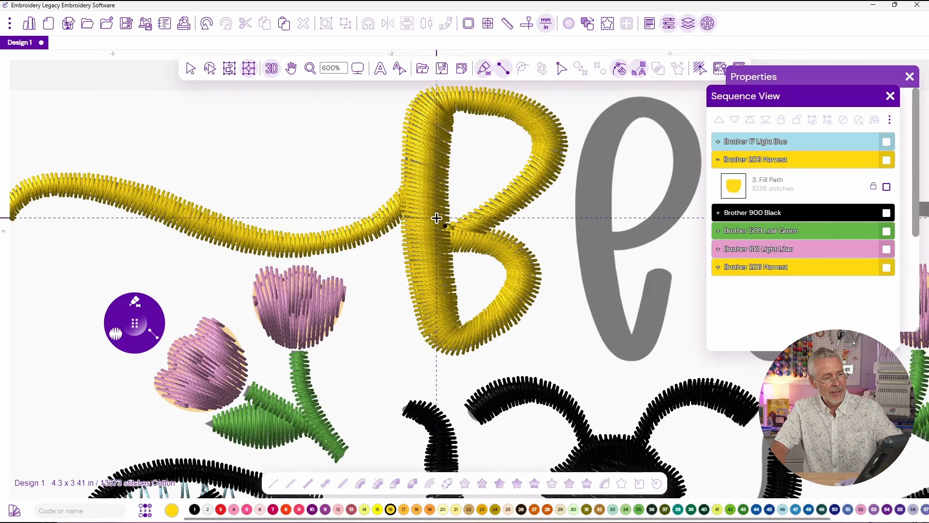
Step: Add a short run stitch connecting the B to the upper stem of the first e
key(b)
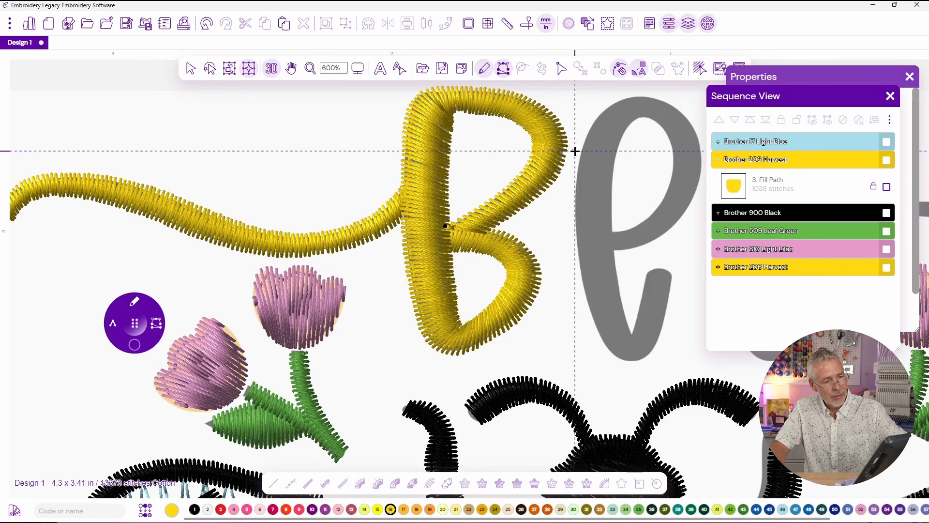
click(596, 159)
key(Return)
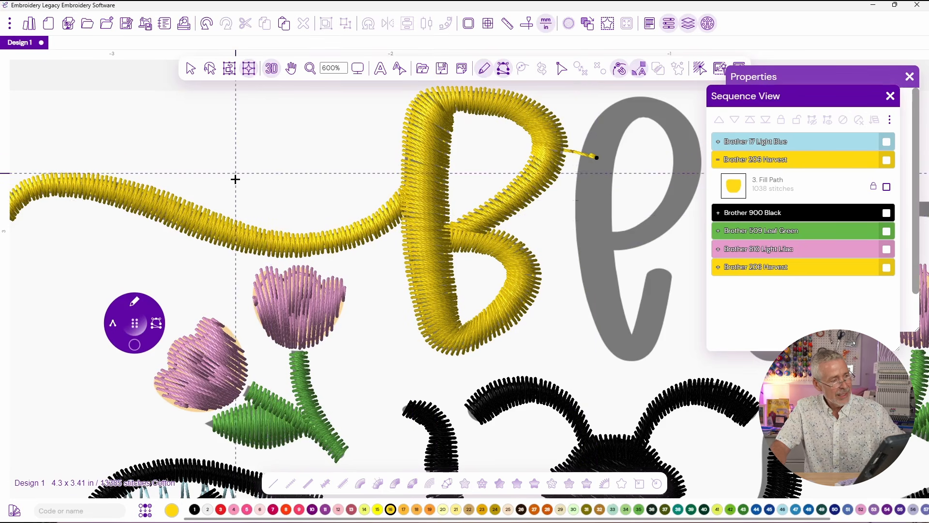
Step: Start a satin column for the first e, placing point pairs along its crossbar and around its loop
key(c)
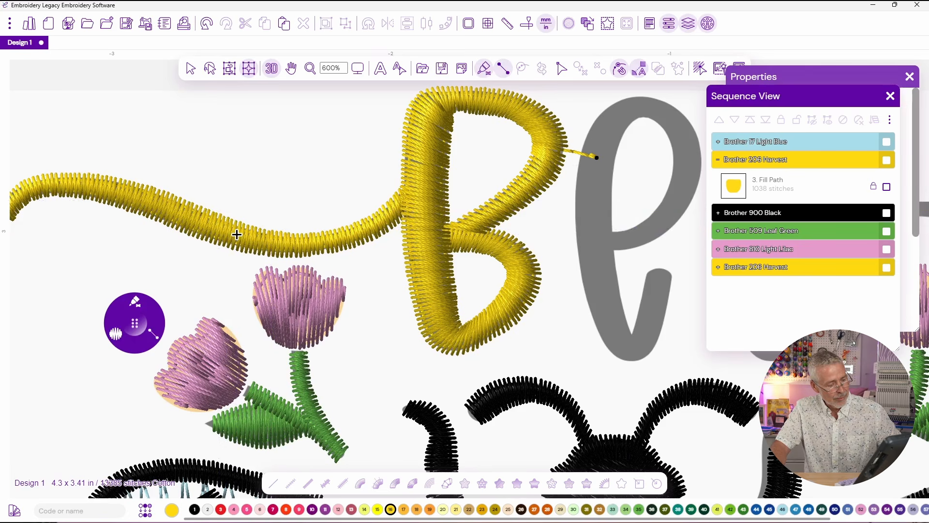
click(610, 230)
click(610, 251)
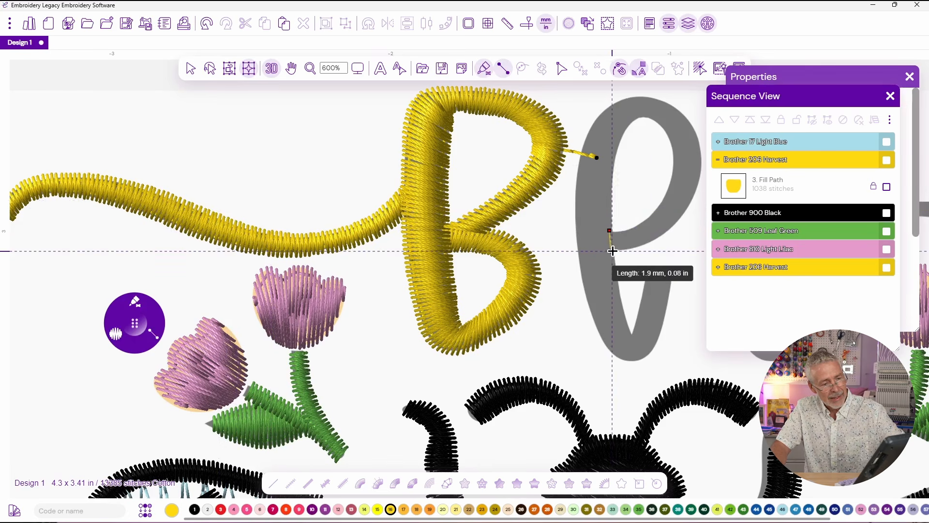
click(640, 224)
click(649, 242)
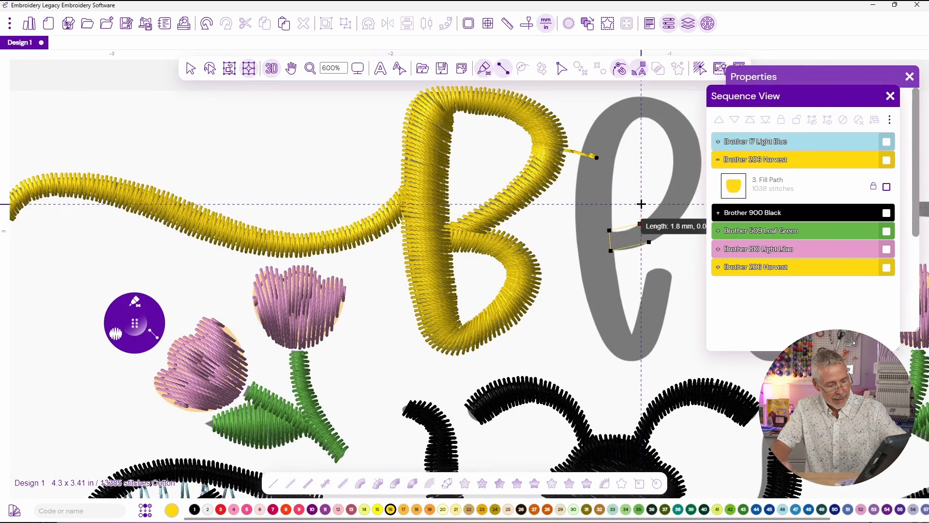
key(space)
drag(652, 200, 264, 198)
click(268, 195)
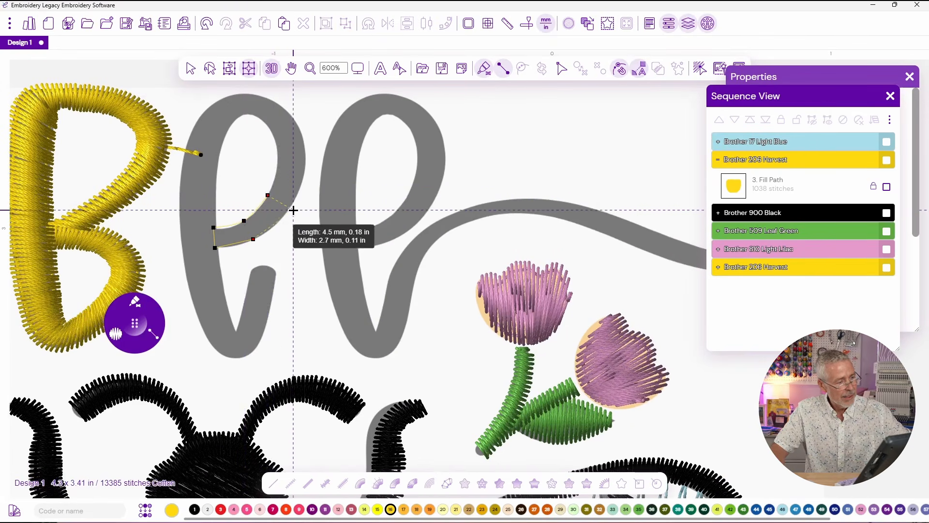
click(291, 207)
click(278, 155)
click(306, 150)
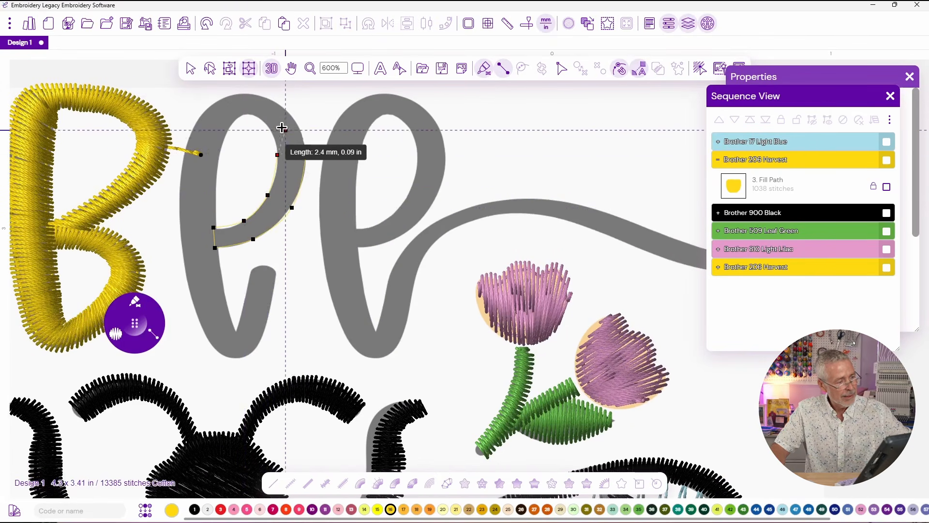
click(262, 121)
click(270, 97)
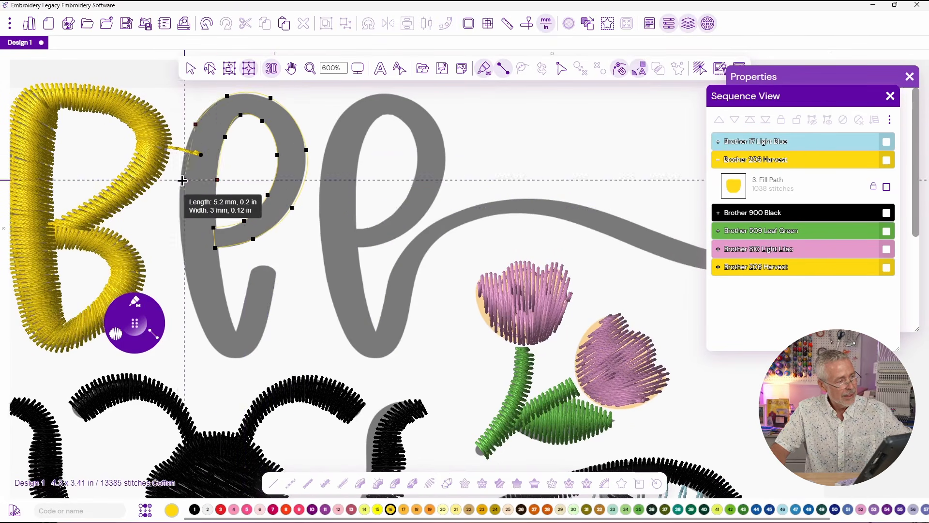
Step: Finish the first e in satin down its stem and up its tail, with a run stitch connecting to the second e
click(180, 180)
click(215, 233)
click(181, 243)
click(221, 280)
click(194, 305)
click(228, 314)
click(214, 347)
click(233, 326)
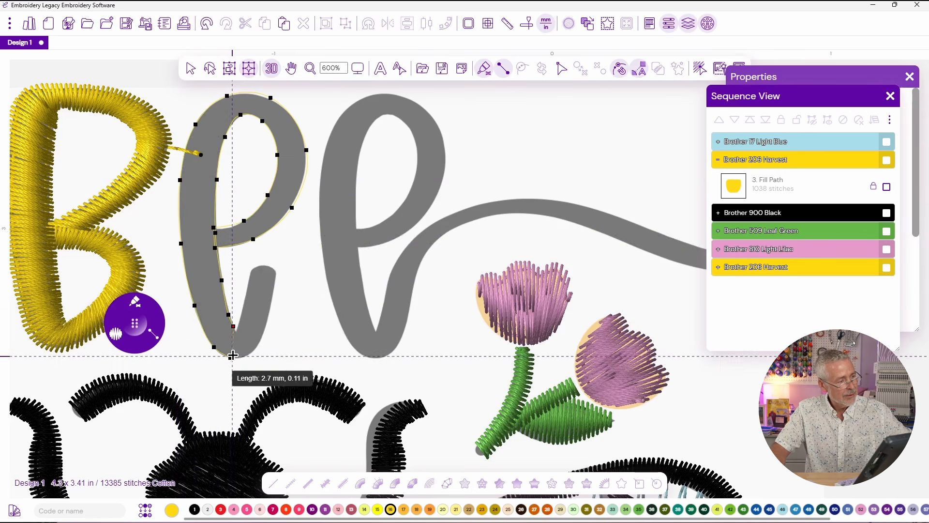
key(Return)
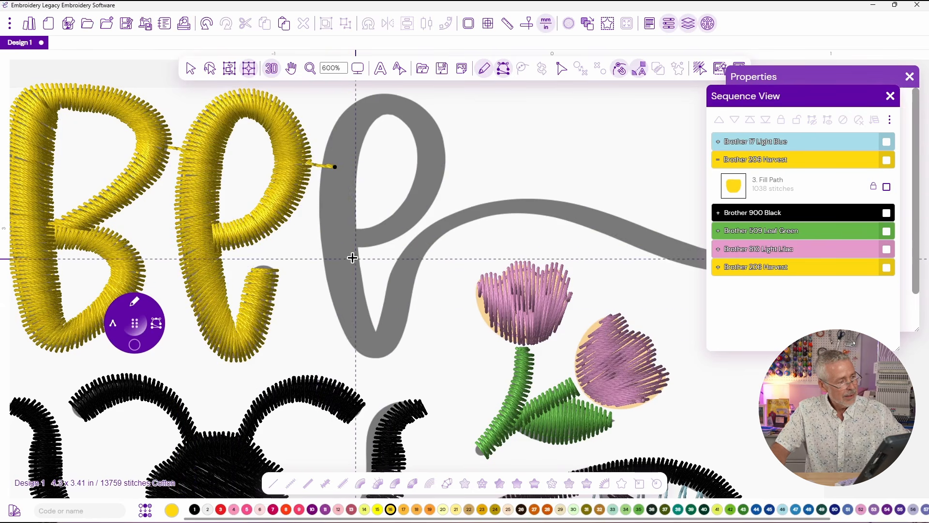
Step: Start a satin column for the second e, placing point pairs along its crossbar and up around its loop
click(354, 227)
click(354, 247)
click(389, 219)
click(398, 237)
click(411, 185)
click(441, 188)
click(415, 140)
click(437, 122)
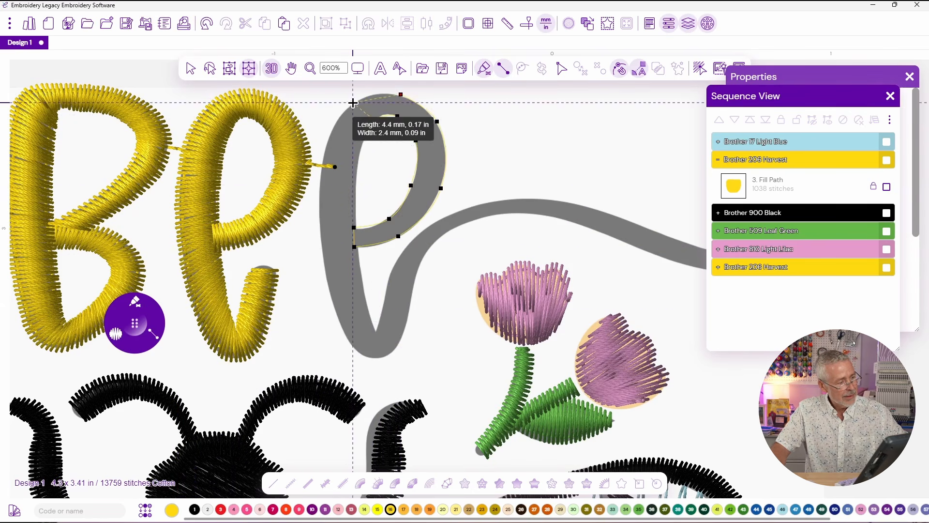
Step: Continue the second e's satin column down its stem, around the base and up into the tail
click(360, 265)
click(345, 334)
click(378, 358)
click(409, 313)
click(415, 275)
Step: Extend the satin column along the swash trailing from the second e to its curled tip and generate the stitches
click(479, 202)
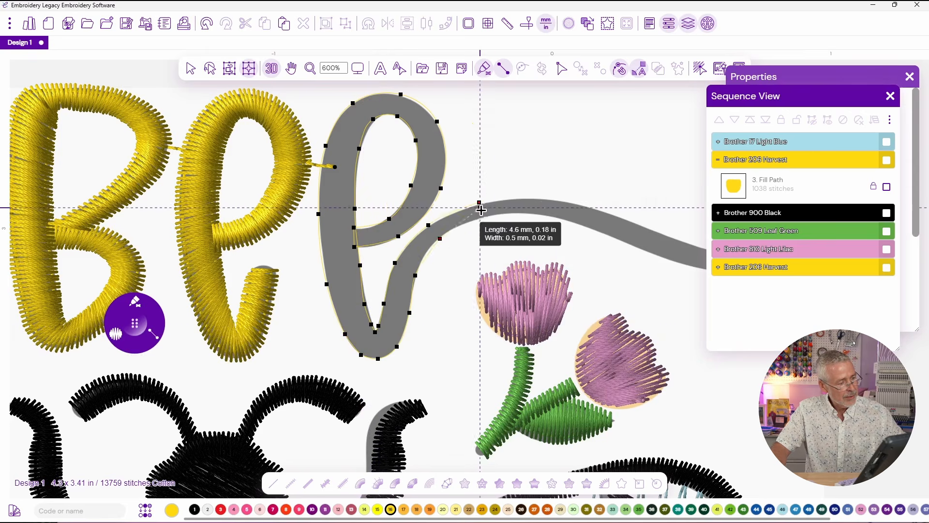
click(549, 217)
click(631, 234)
drag(639, 241, 313, 209)
scroll(313, 209, up, 1)
click(374, 214)
click(368, 238)
click(443, 229)
click(451, 248)
click(493, 222)
click(505, 236)
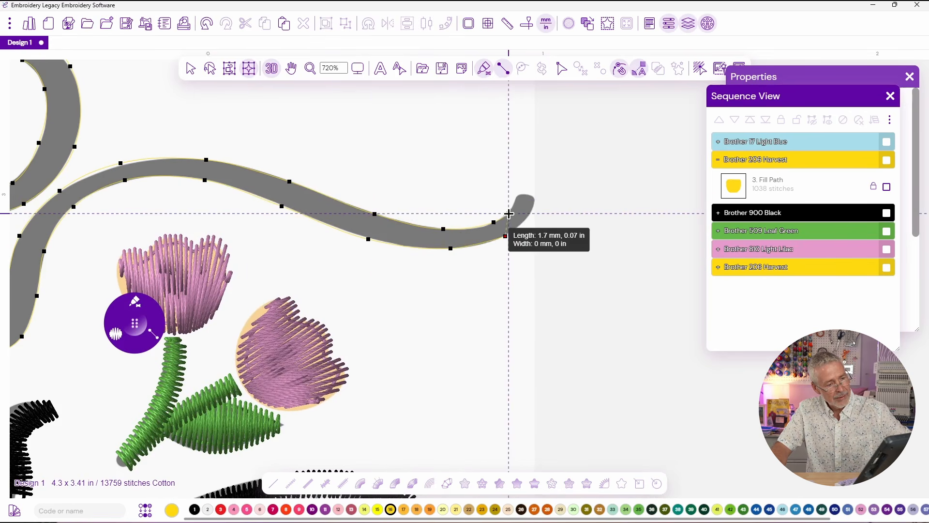
click(526, 221)
click(517, 196)
click(535, 199)
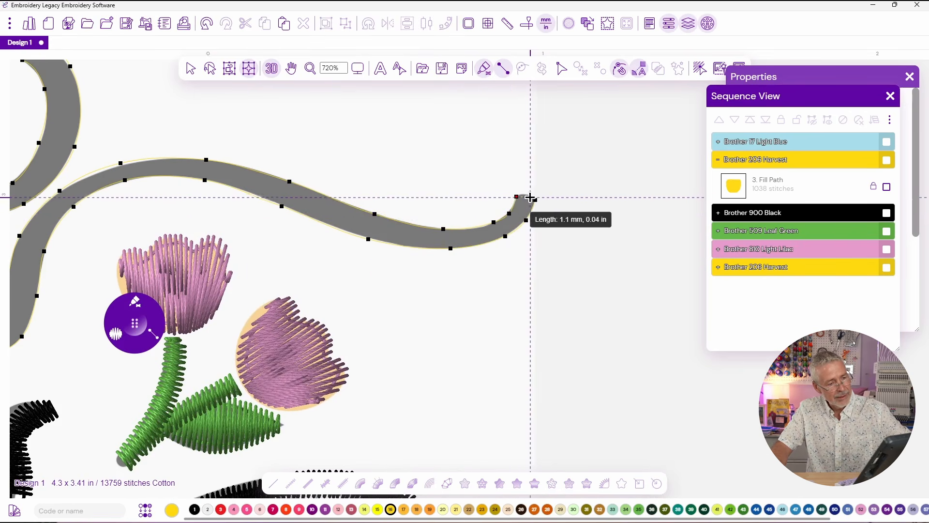
key(Return)
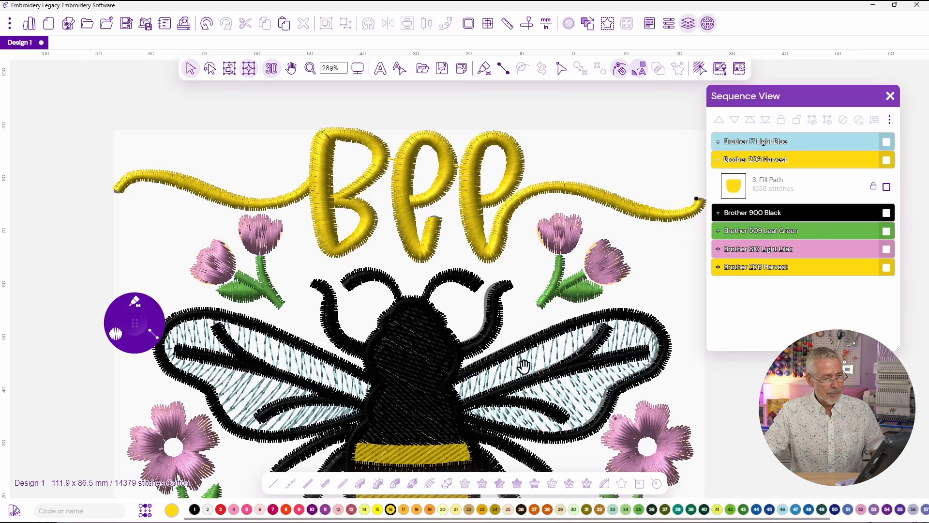
scroll(525, 270, down, 5)
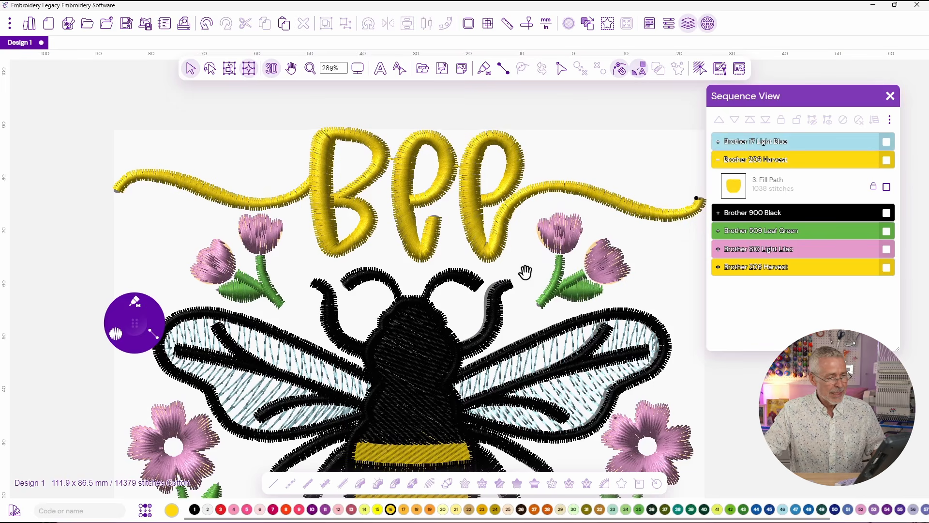
Step: Add a text object beneath the bee and change its wording to WILD & FREE
scroll(540, 139, down, 2)
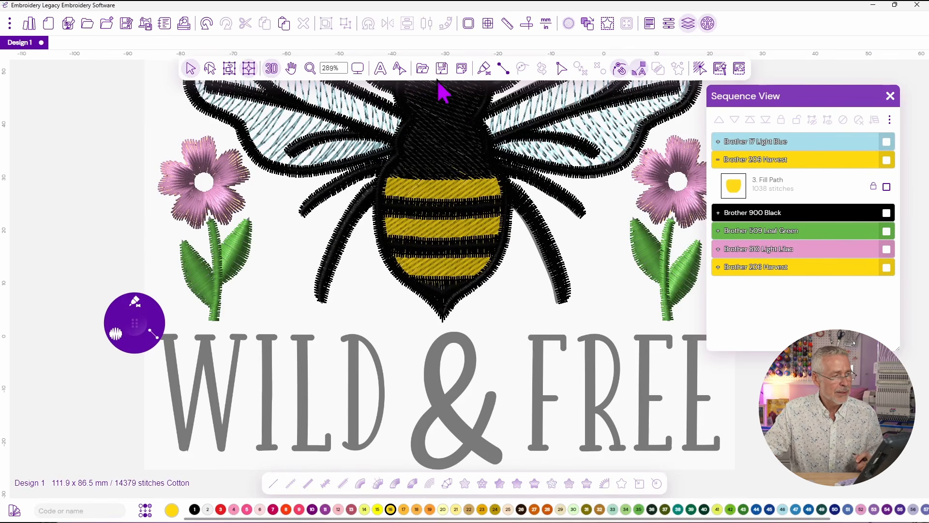
click(397, 72)
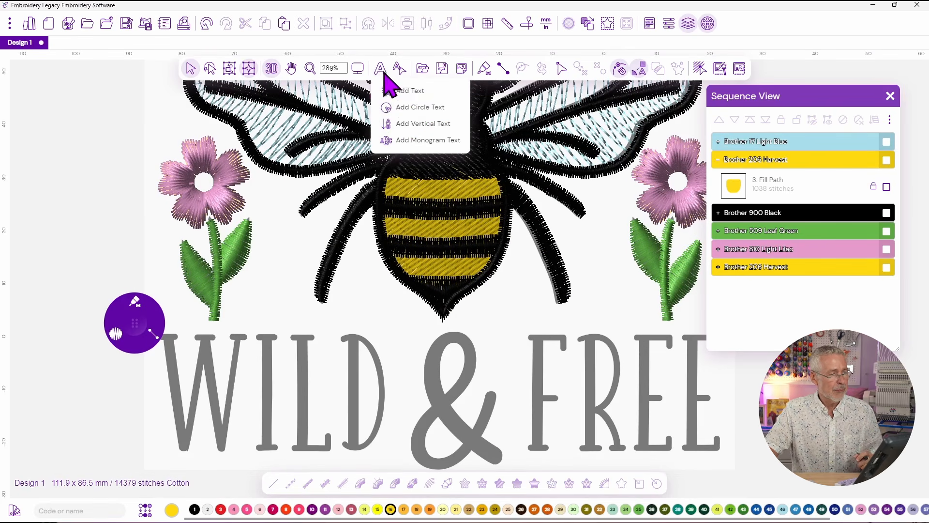
click(405, 91)
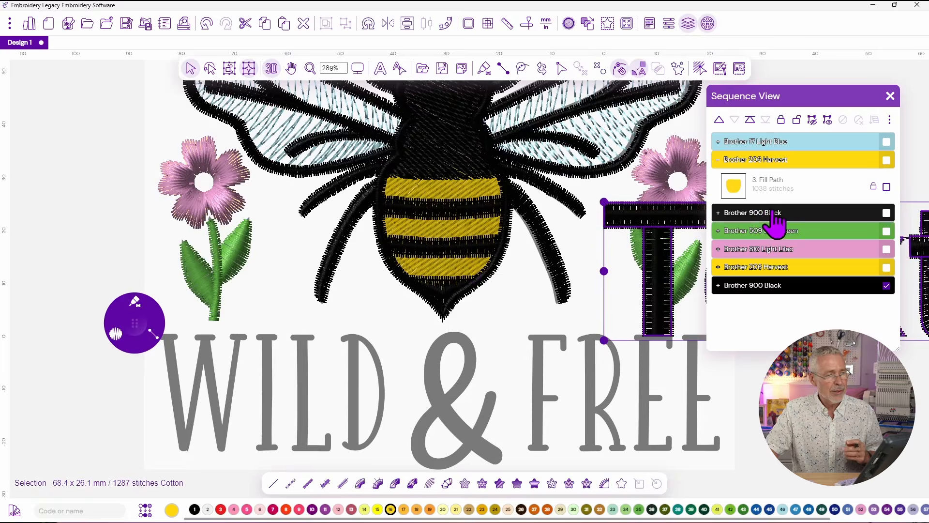
drag(658, 211, 264, 229)
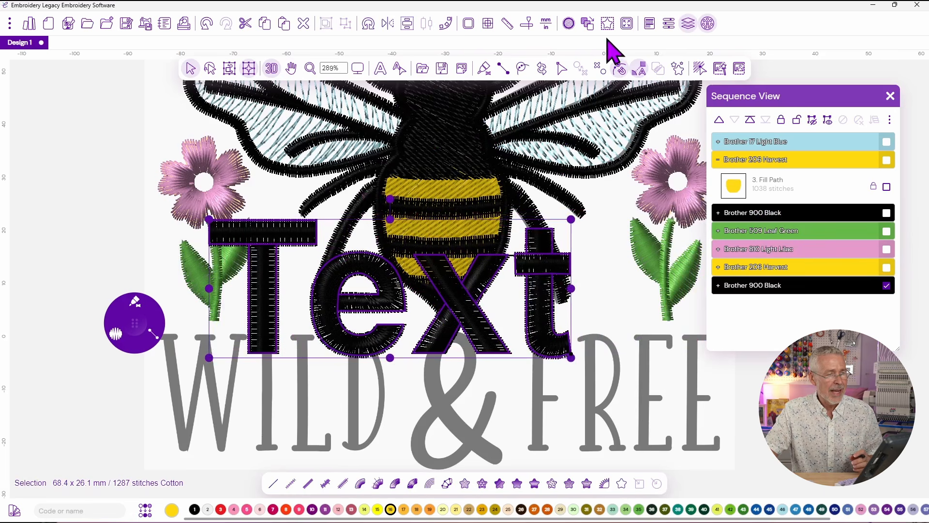
right_click(546, 241)
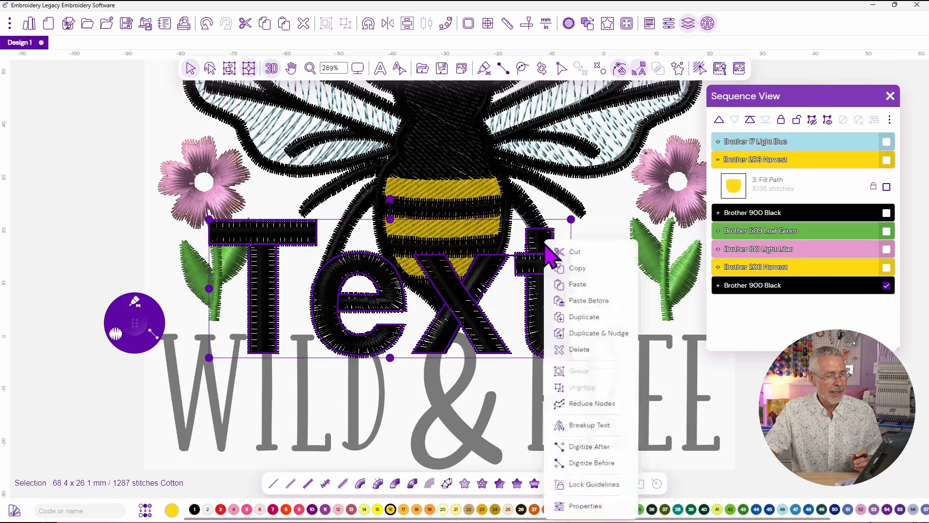
click(590, 510)
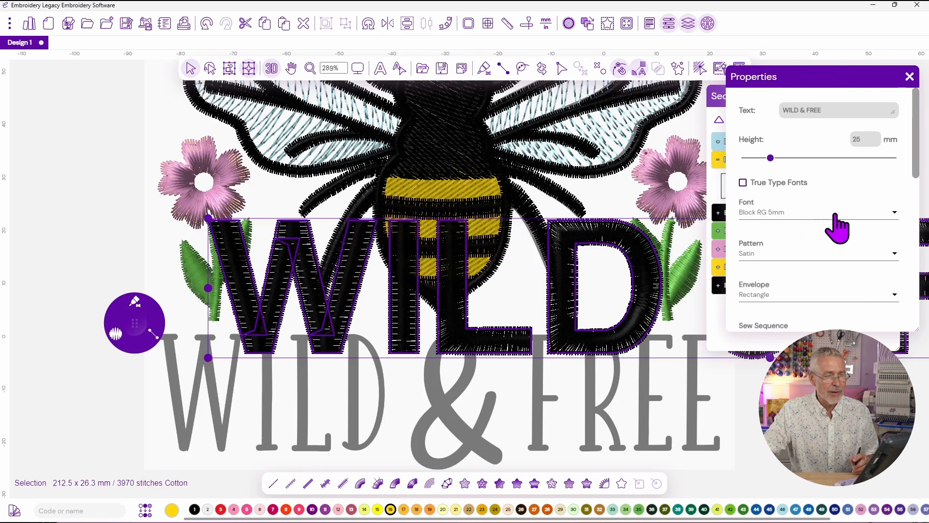
Step: Set the WILD & FREE lettering's font to Mango 5mm
click(806, 217)
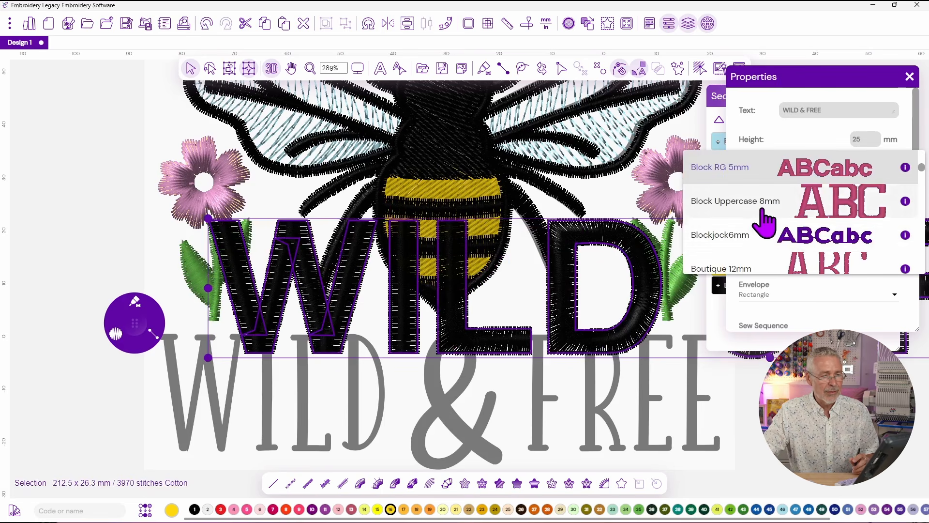
scroll(764, 220, down, 5)
scroll(756, 216, down, 1)
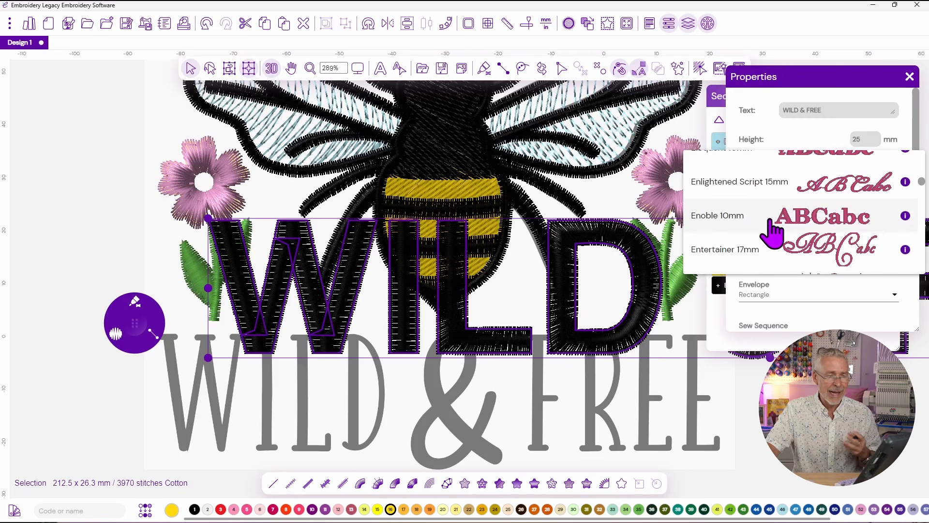
scroll(773, 231, down, 5)
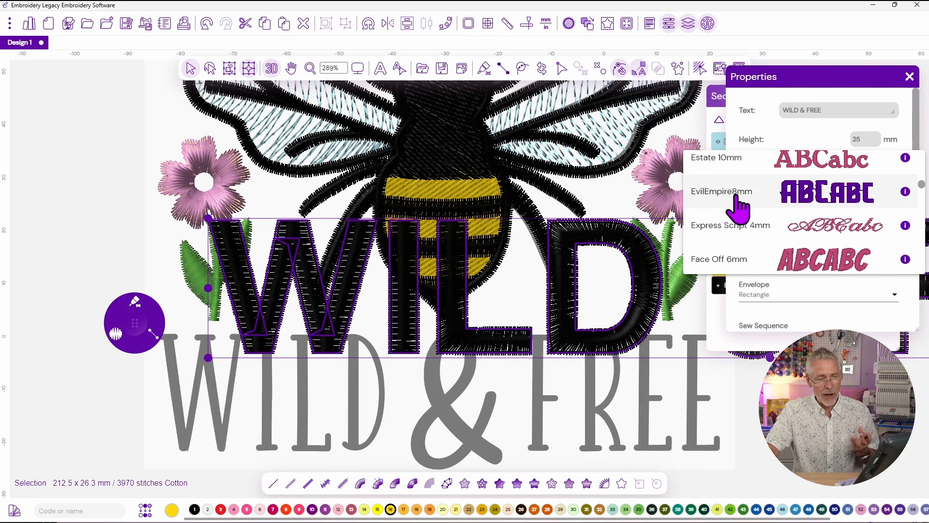
scroll(738, 203, down, 12)
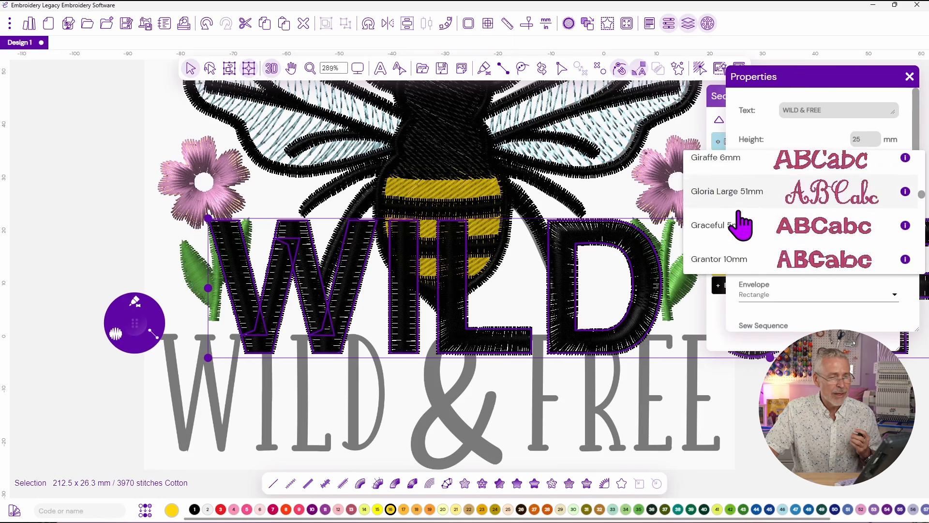
scroll(741, 224, down, 10)
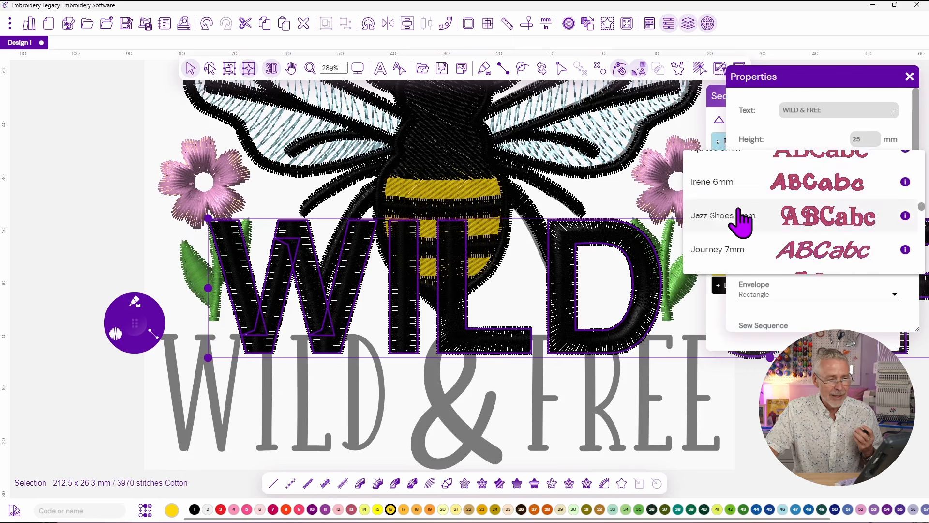
scroll(742, 224, down, 10)
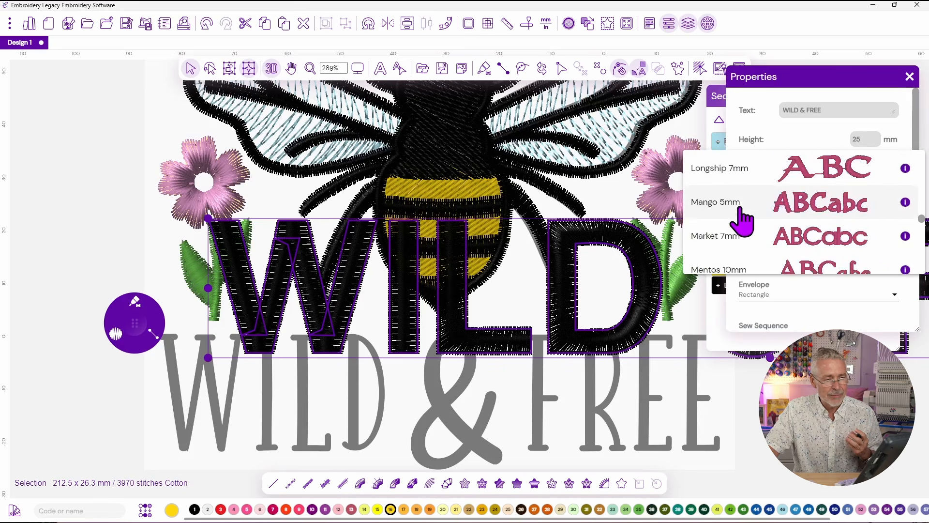
scroll(743, 220, up, 2)
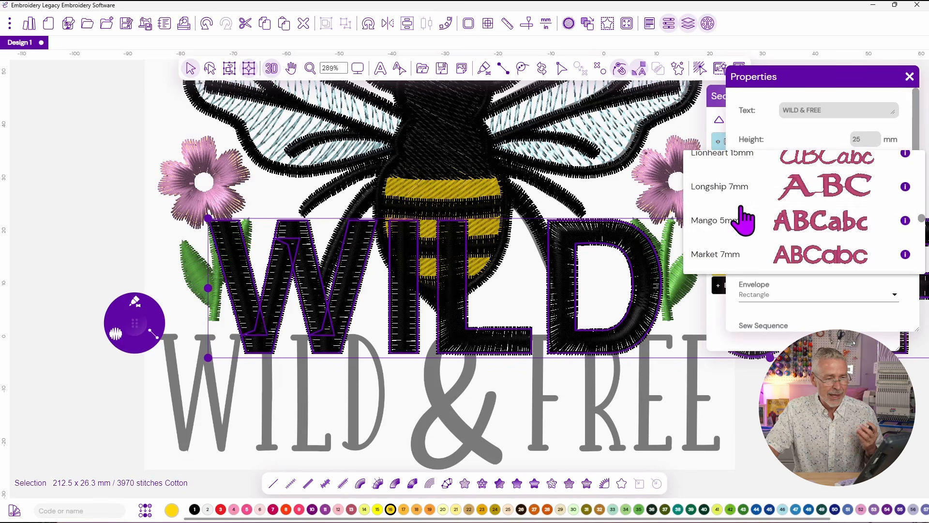
click(799, 223)
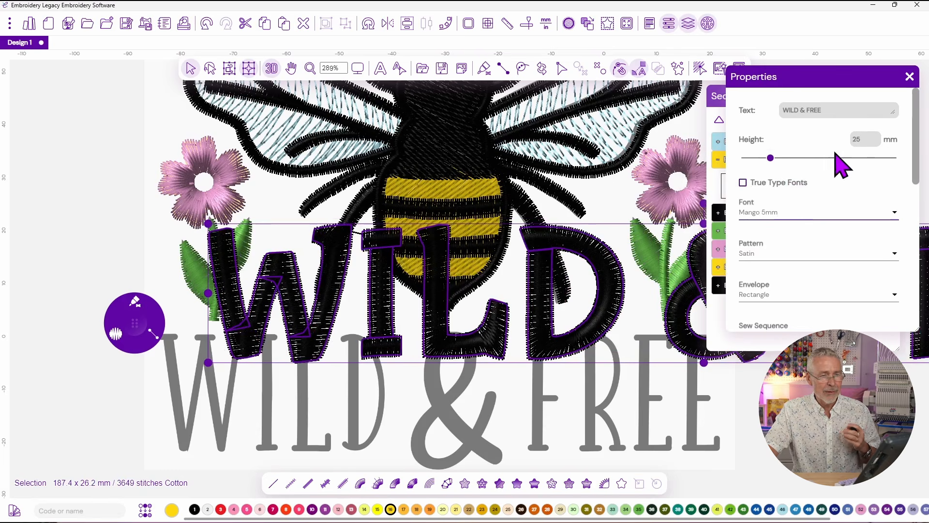
Step: Set the WILD & FREE lettering's height to 20 mm
double_click(864, 141)
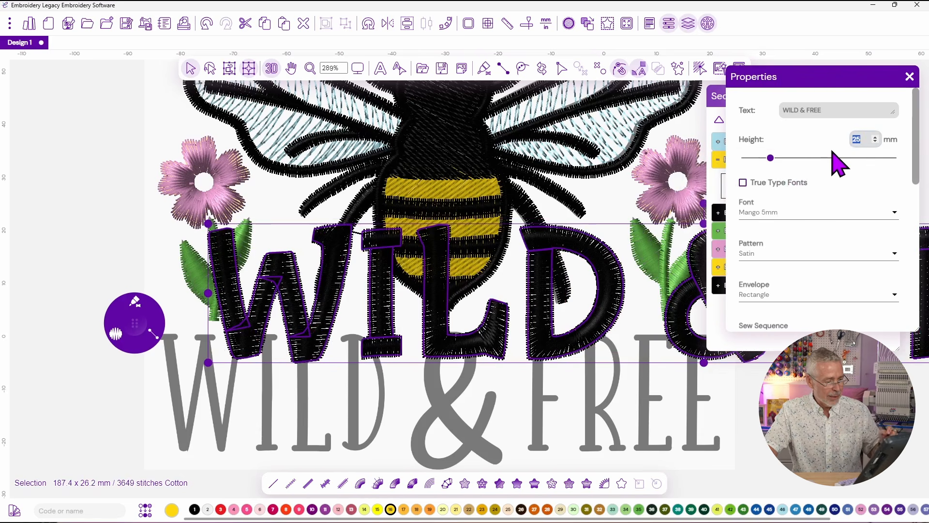
text(20)
key(Return)
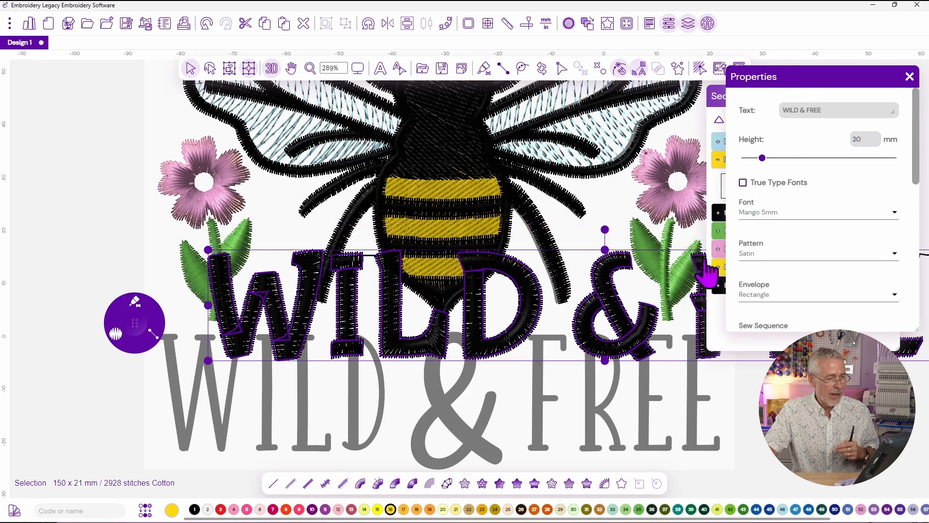
Step: Move the lettering over the backdrop's WILD & FREE and narrow it to about 105 mm wide to match
drag(409, 321, 353, 409)
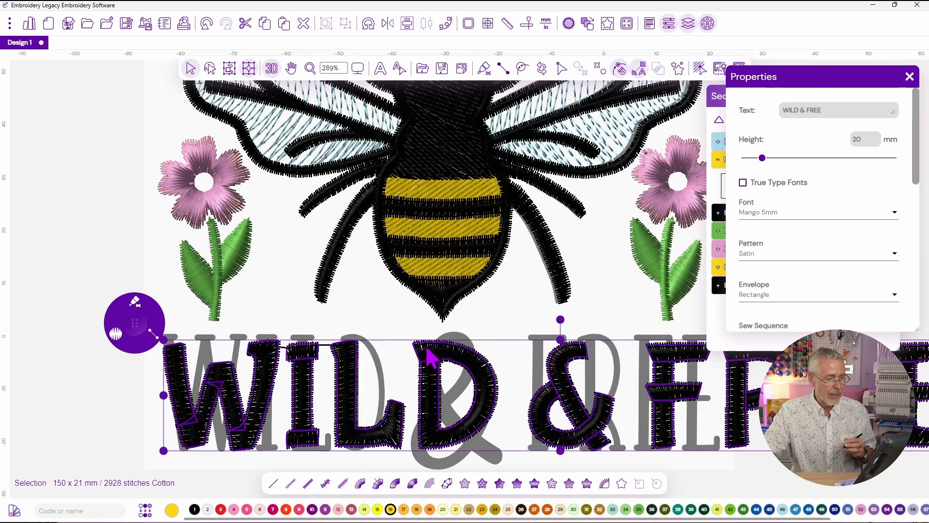
scroll(460, 326, down, 3)
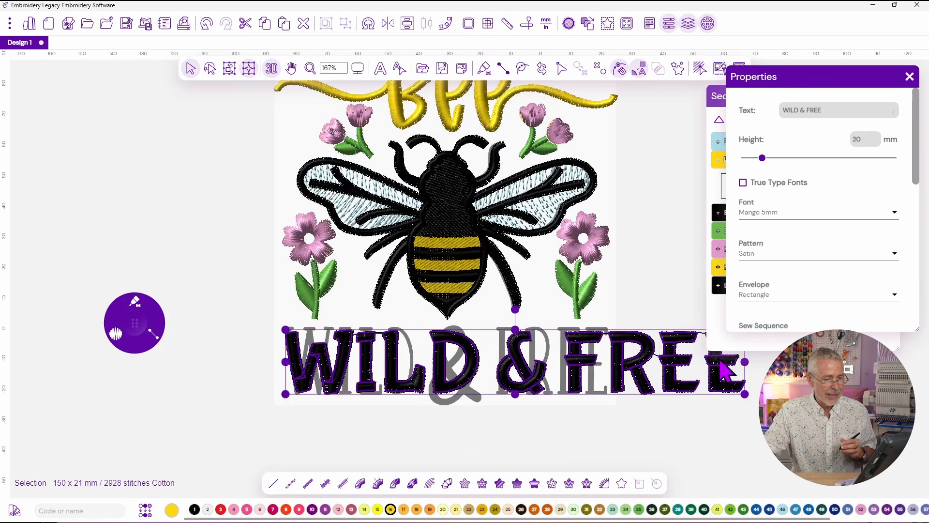
drag(746, 362, 608, 371)
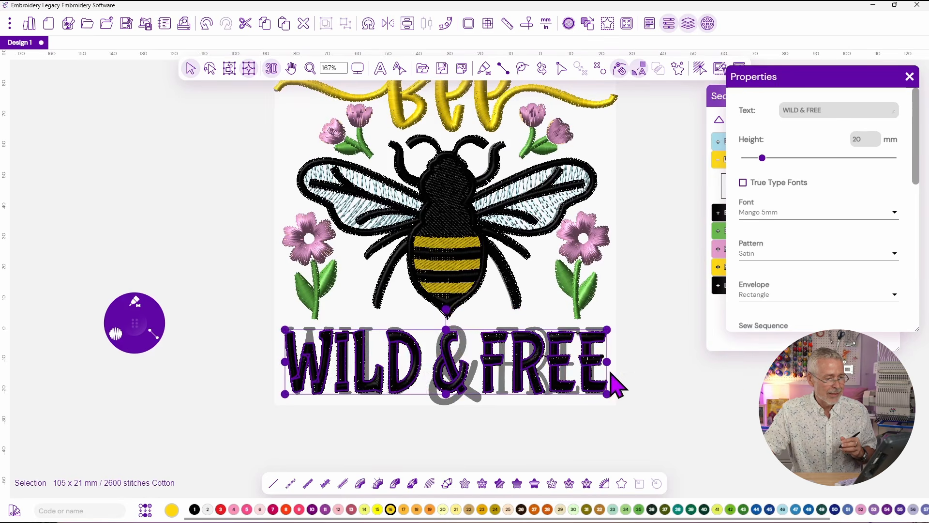
Step: Recolor the WILD & FREE lettering to Harvest and hide the backdrop image
click(391, 509)
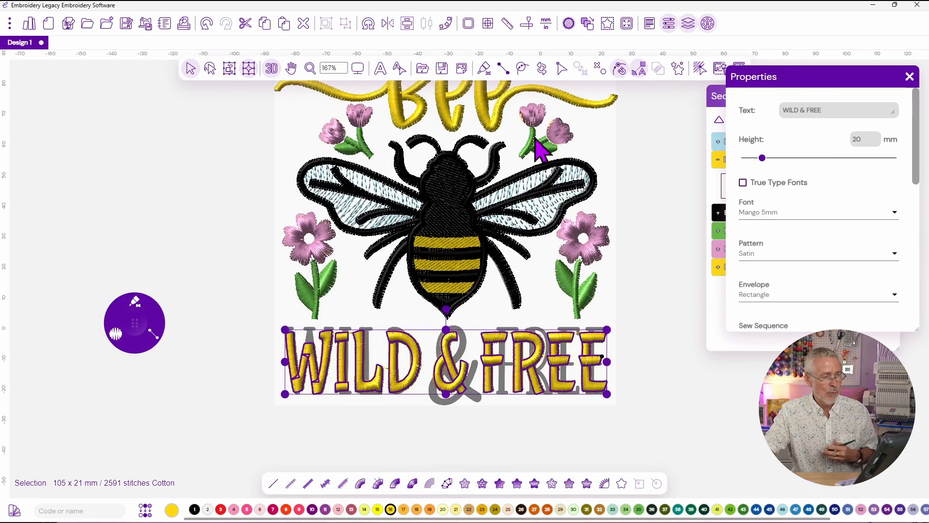
click(461, 69)
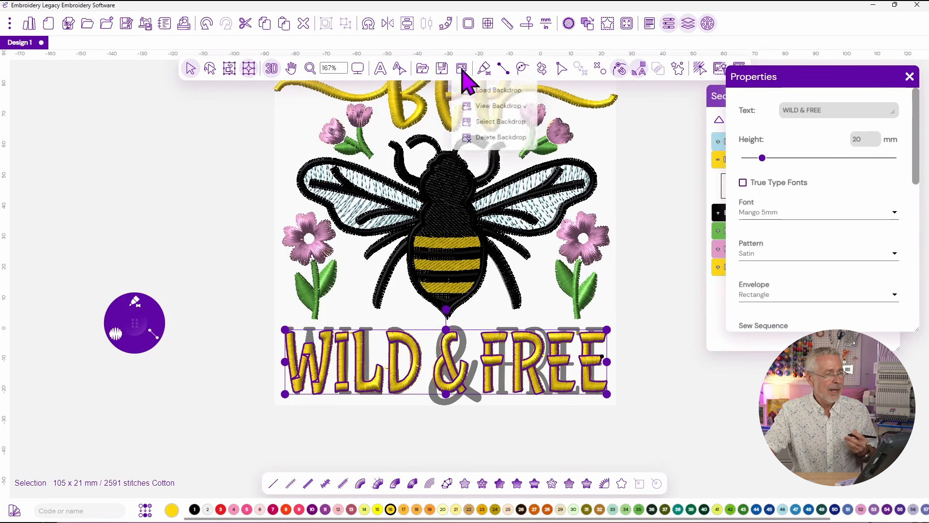
click(492, 107)
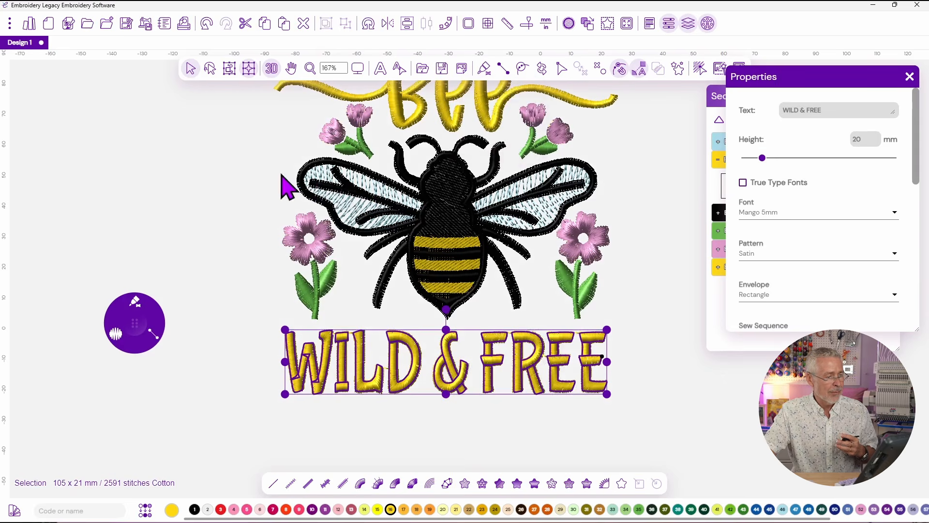
click(231, 189)
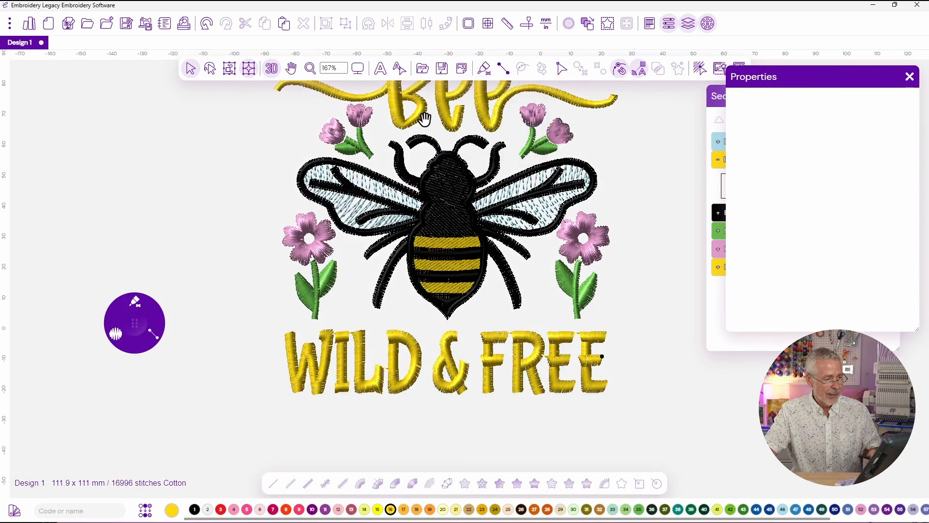
drag(441, 147, 450, 173)
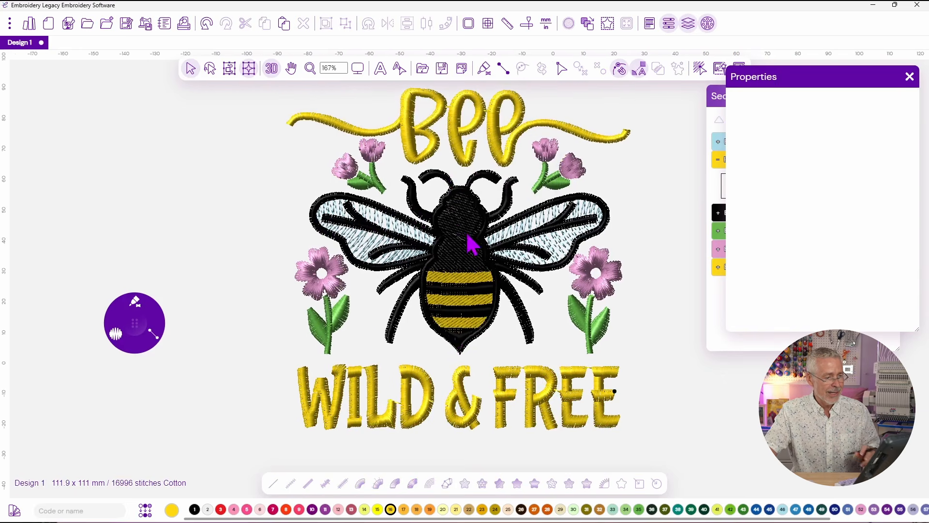
scroll(483, 290, up, 3)
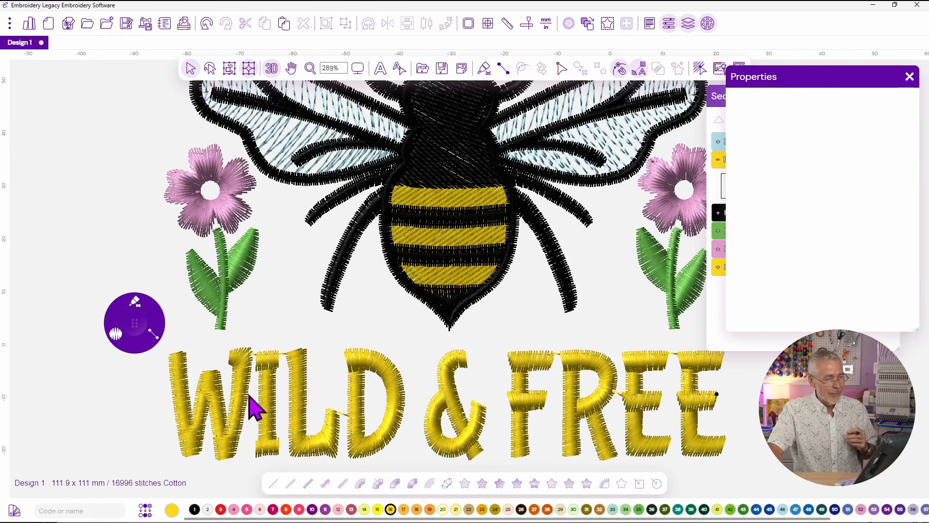
Step: Enlarge only the ampersand within the WILD & FREE text so it rises slightly above the neighboring letters
click(396, 396)
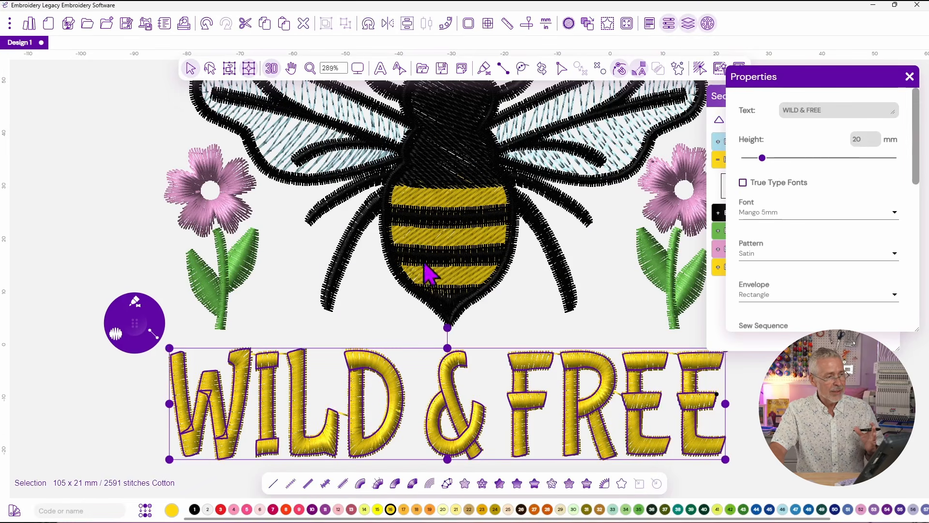
click(398, 69)
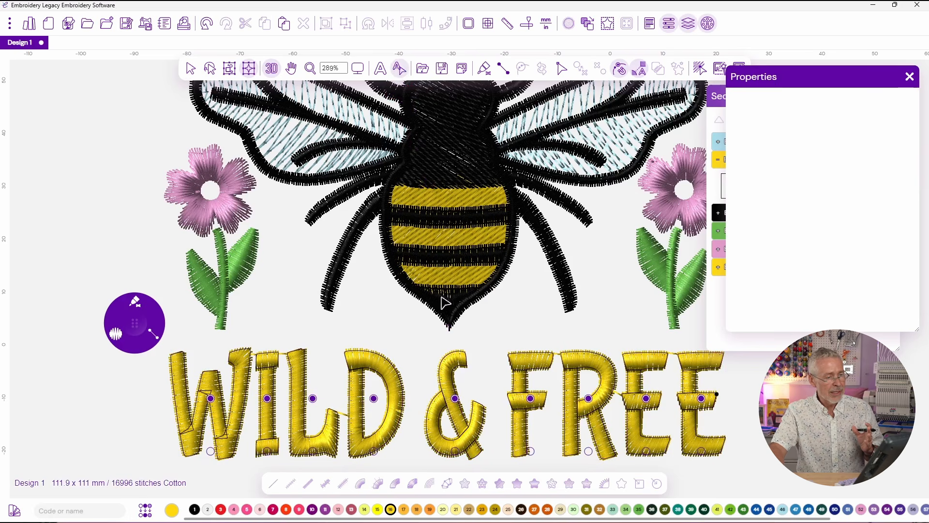
click(455, 399)
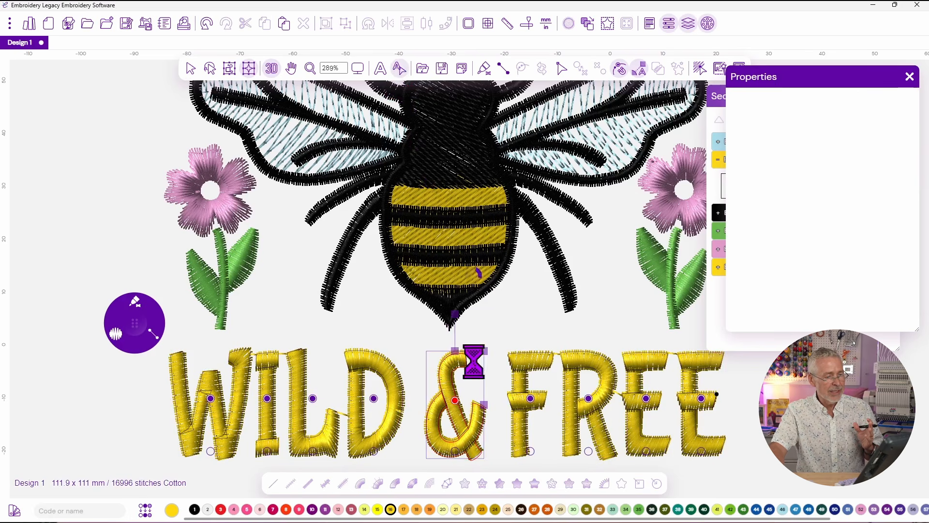
drag(484, 351, 502, 335)
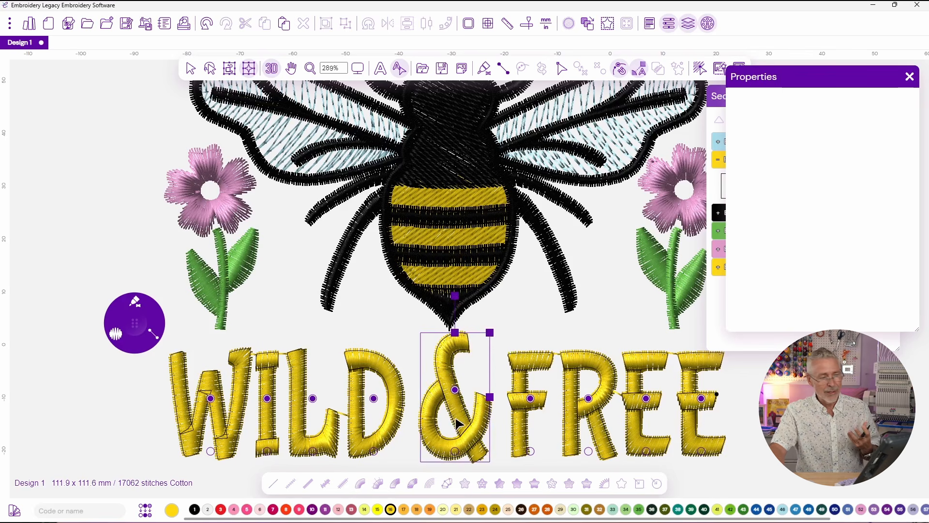
click(86, 225)
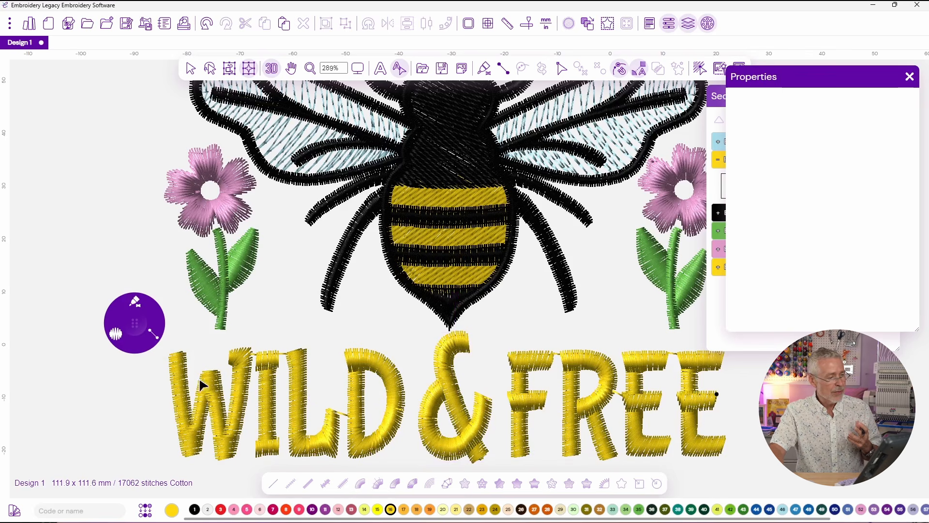
Step: Break up the WILD & FREE text into separate editable letter objects
click(190, 69)
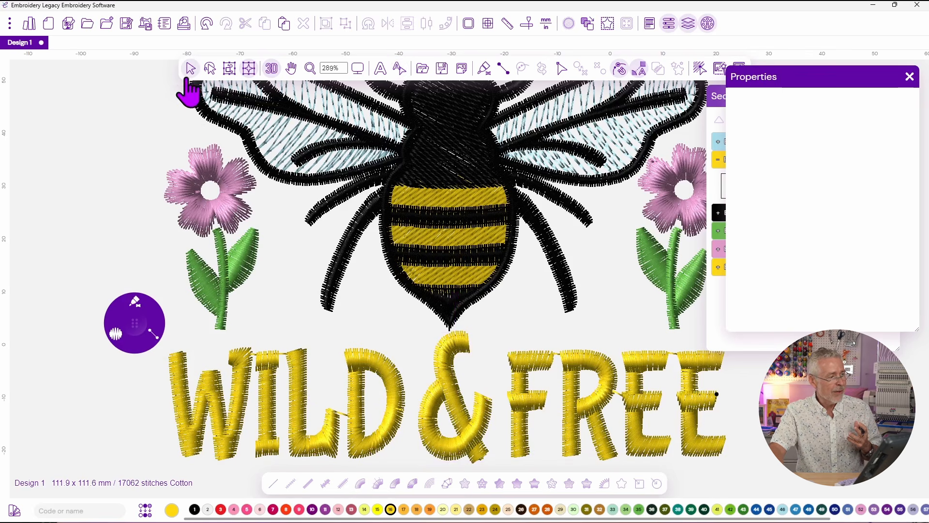
click(184, 386)
right_click(255, 397)
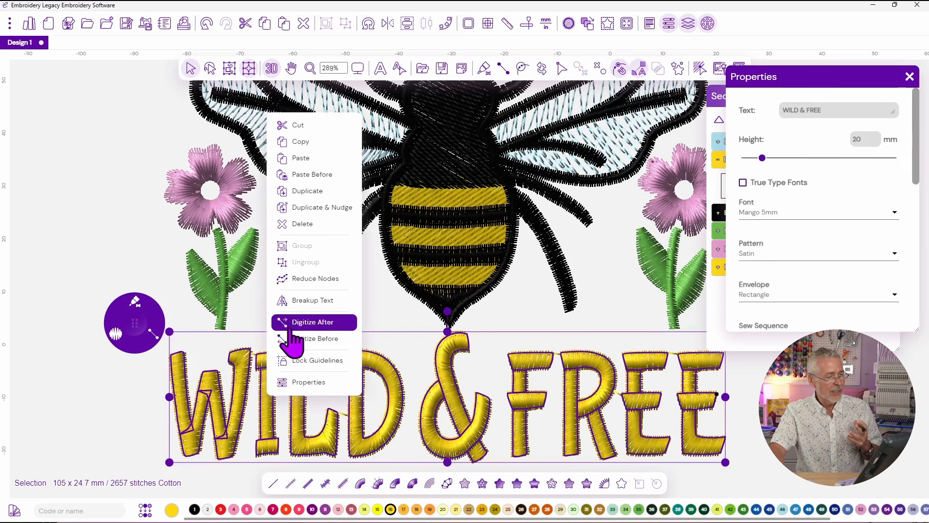
click(304, 301)
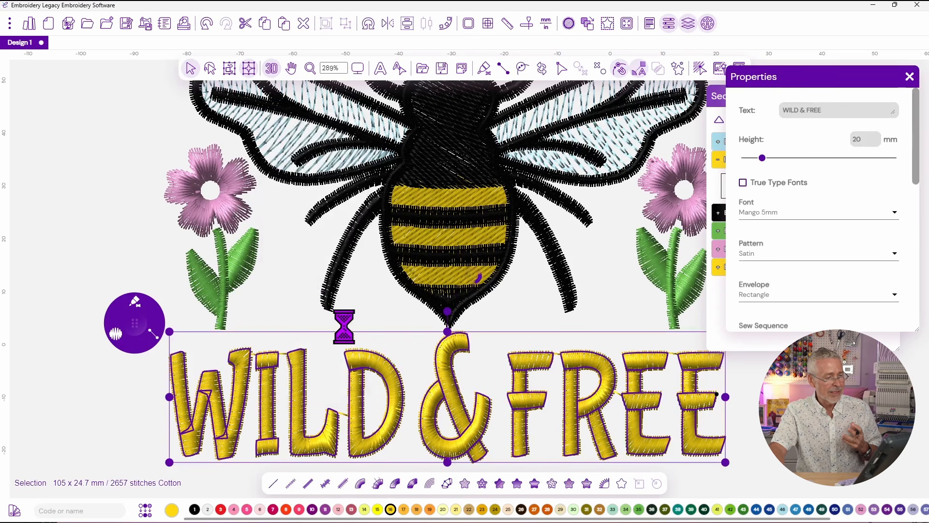
click(124, 236)
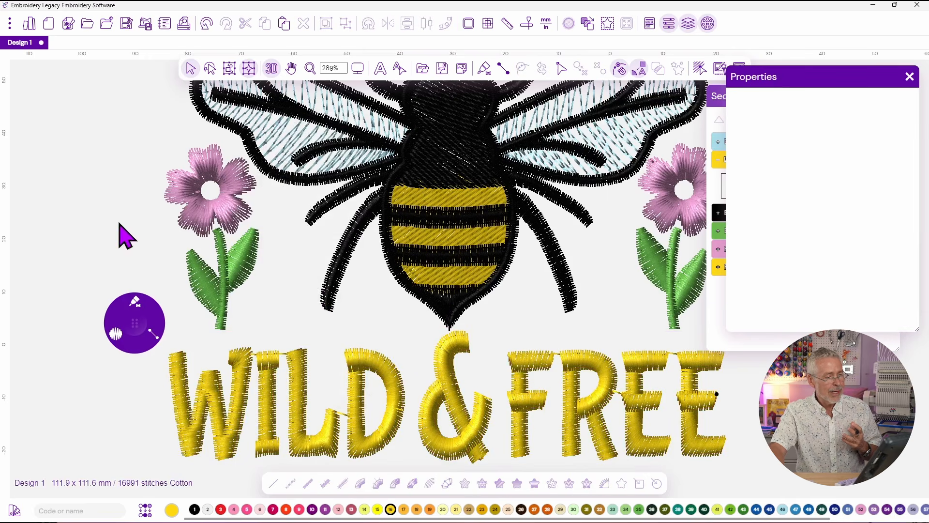
Step: Reshape the ampersand's upper tip by moving its end nodes slightly outward toward the F
click(462, 358)
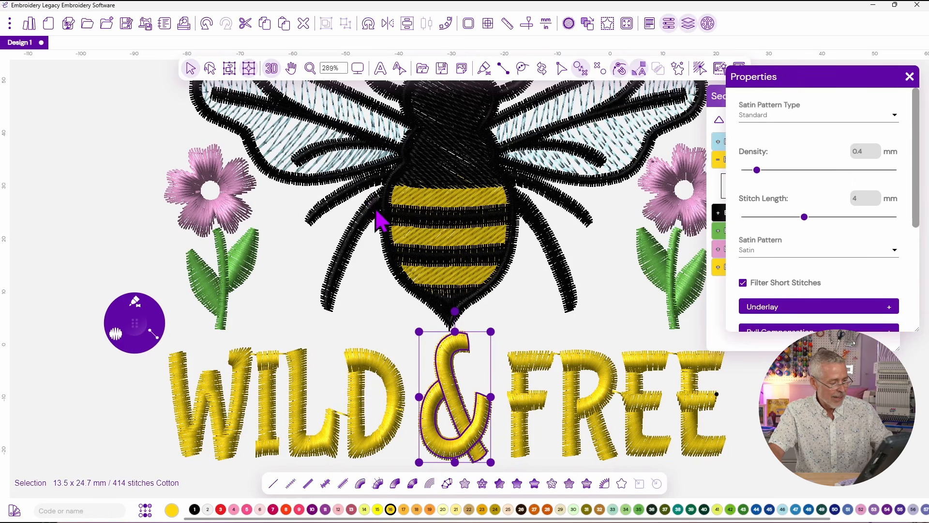
key(space)
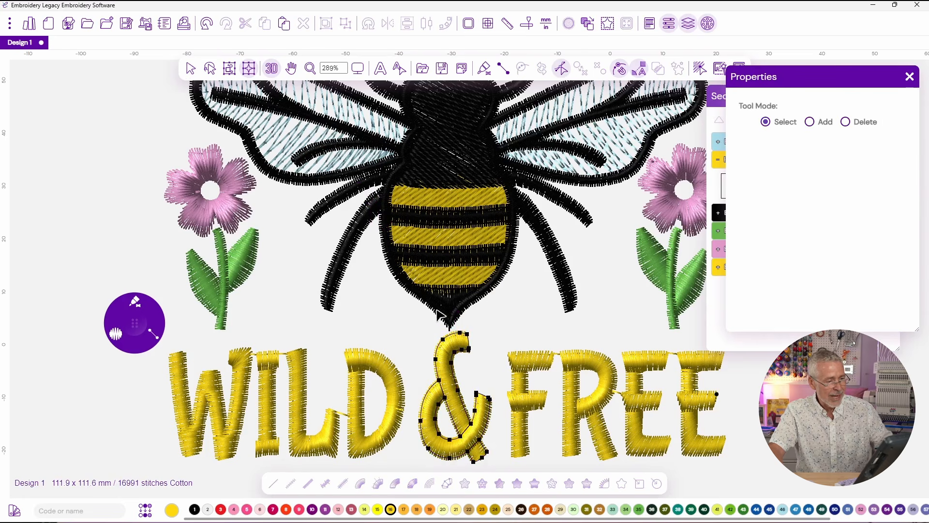
drag(468, 334, 478, 350)
click(468, 350)
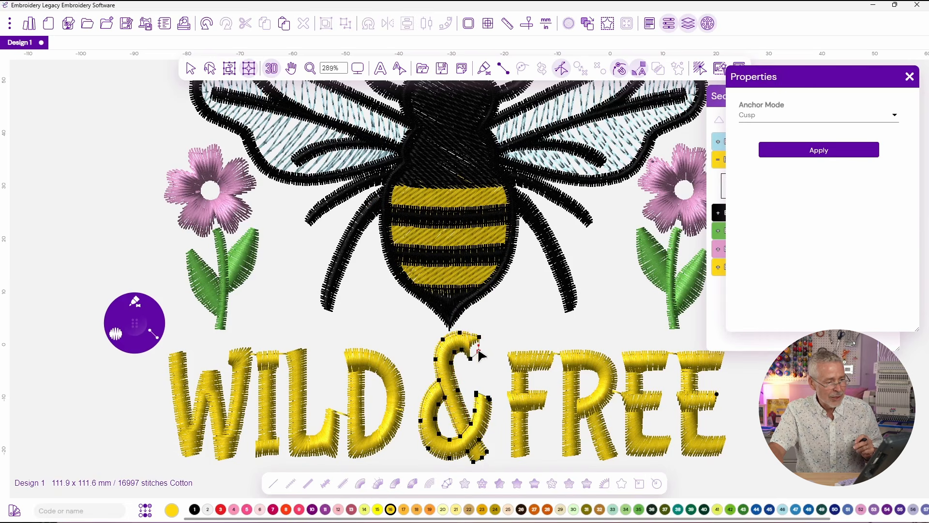
click(505, 324)
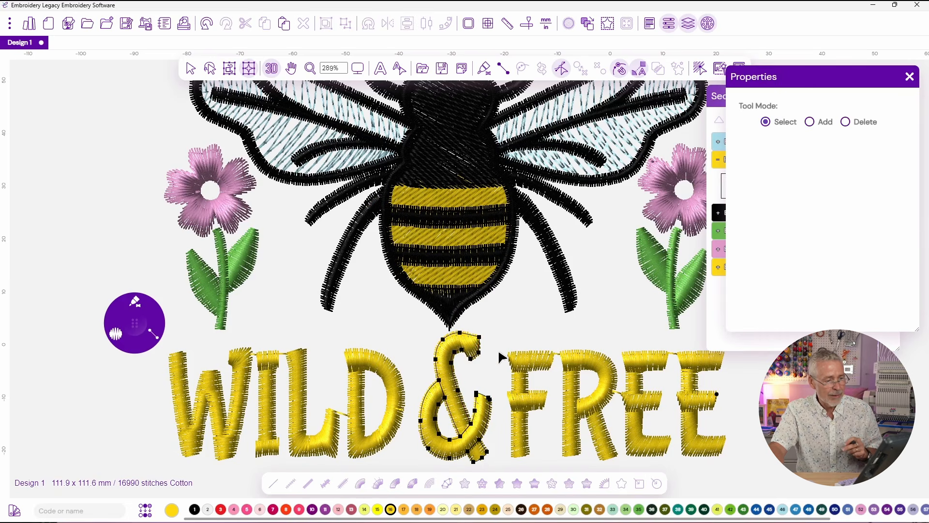
click(190, 68)
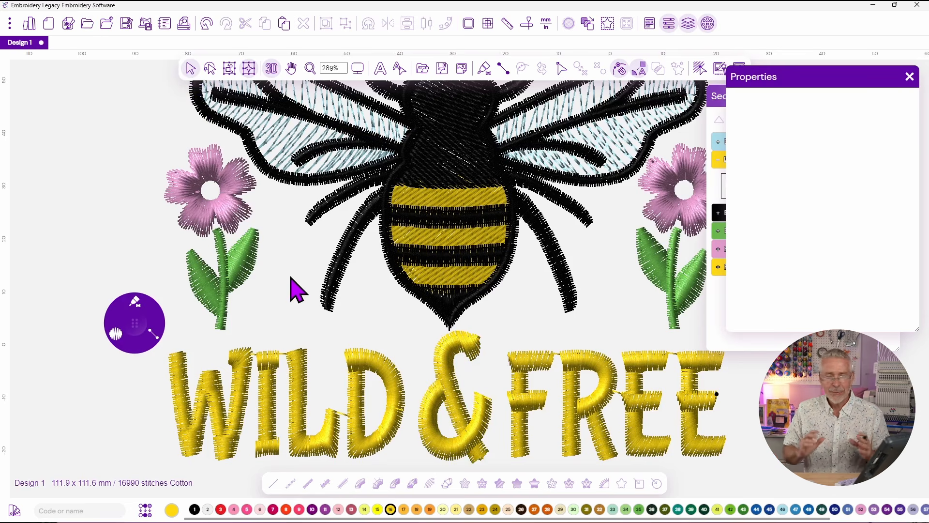